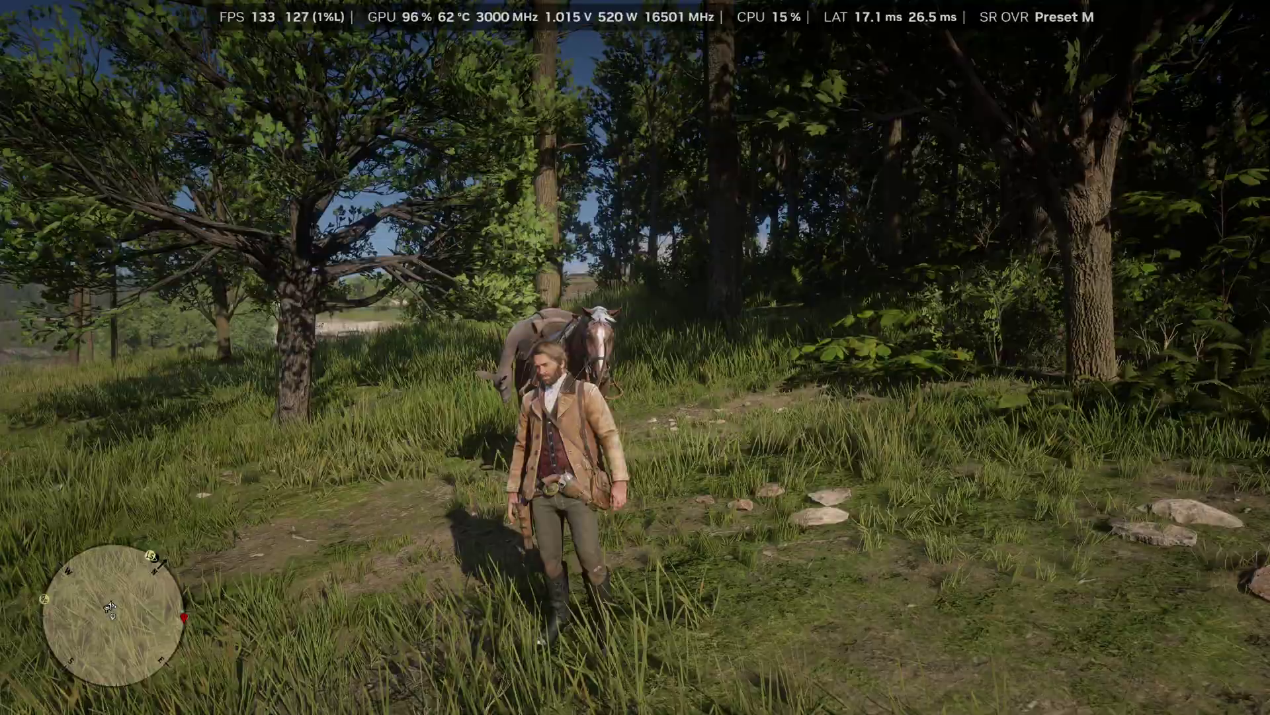
key("w")
key("w")
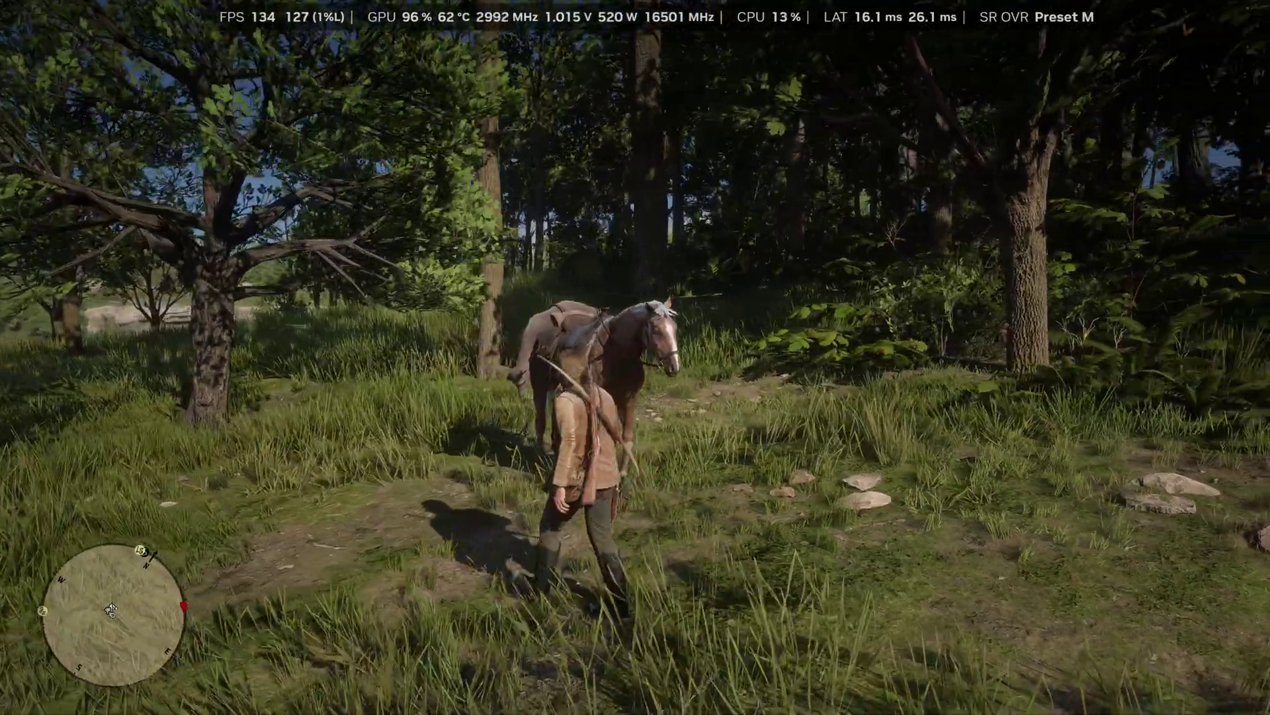
key("e")
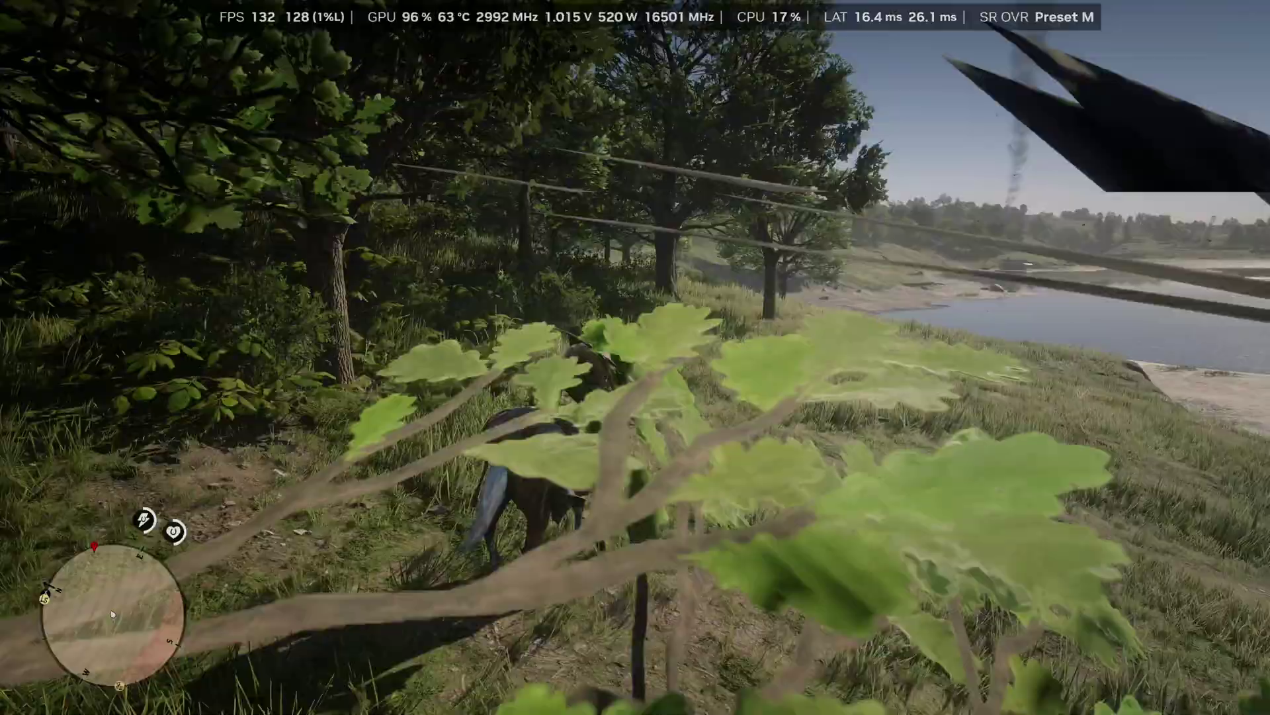
key("w")
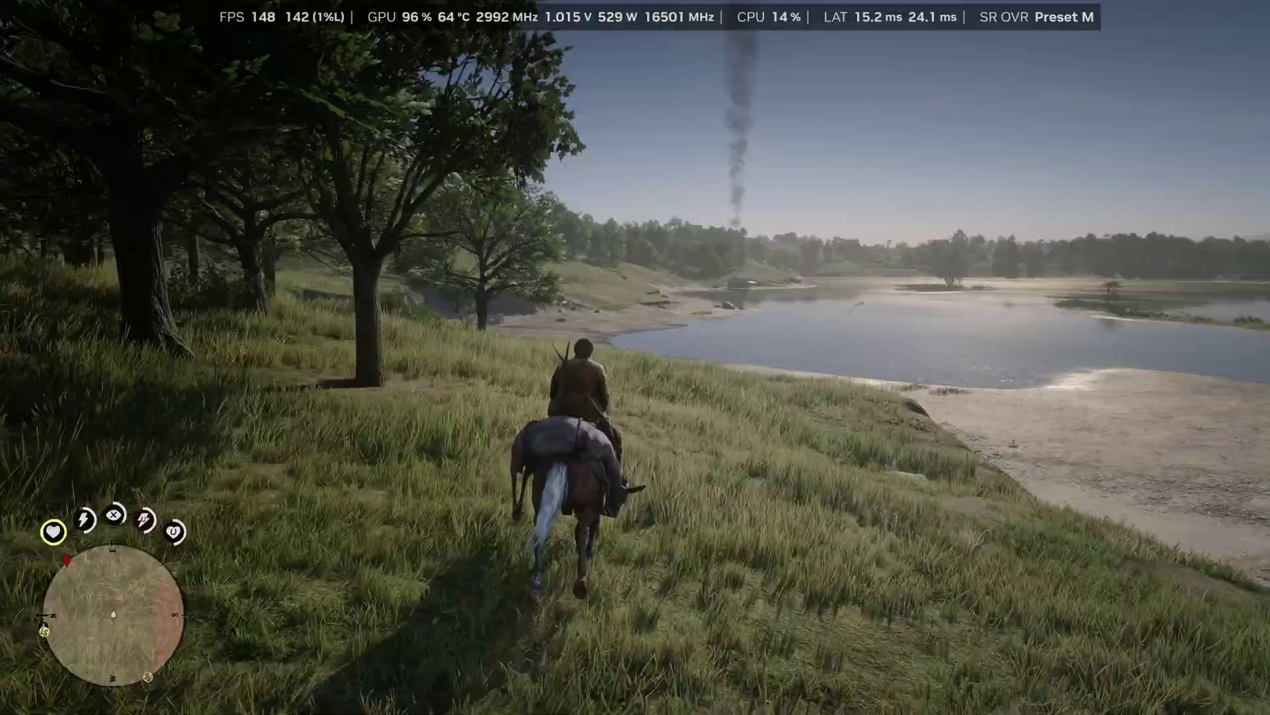
key("w")
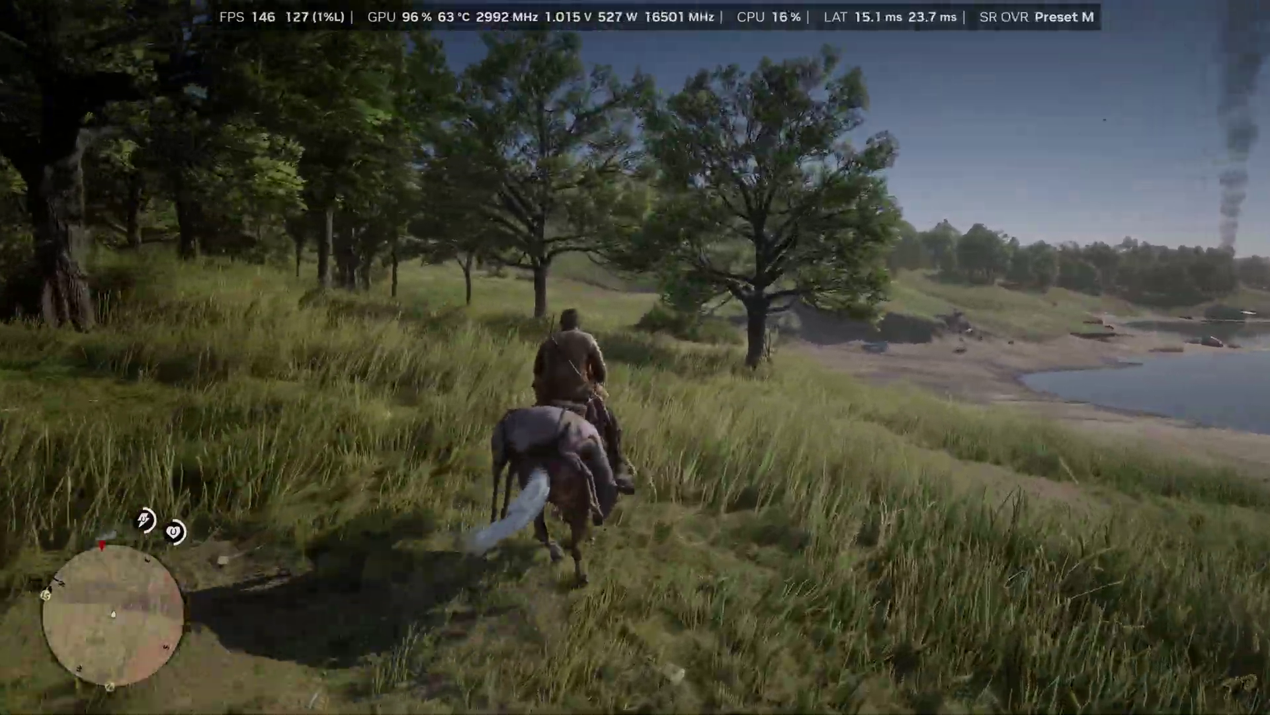
key("w")
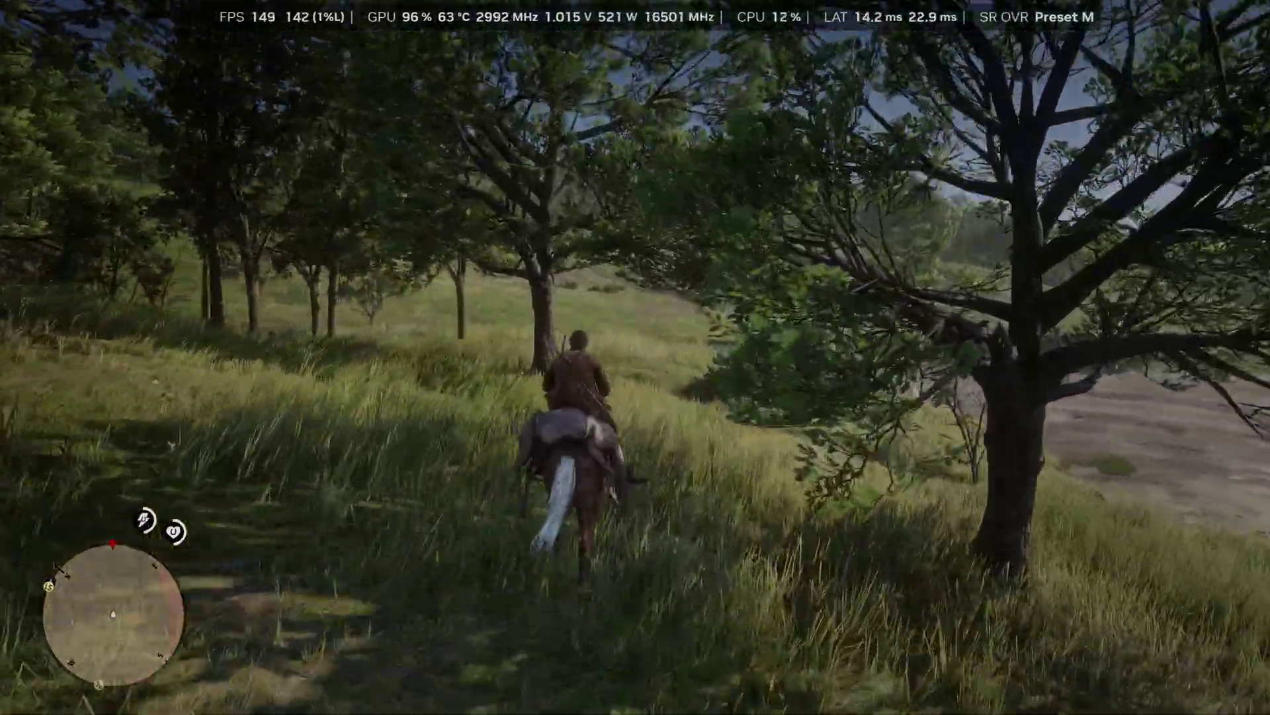
key("w")
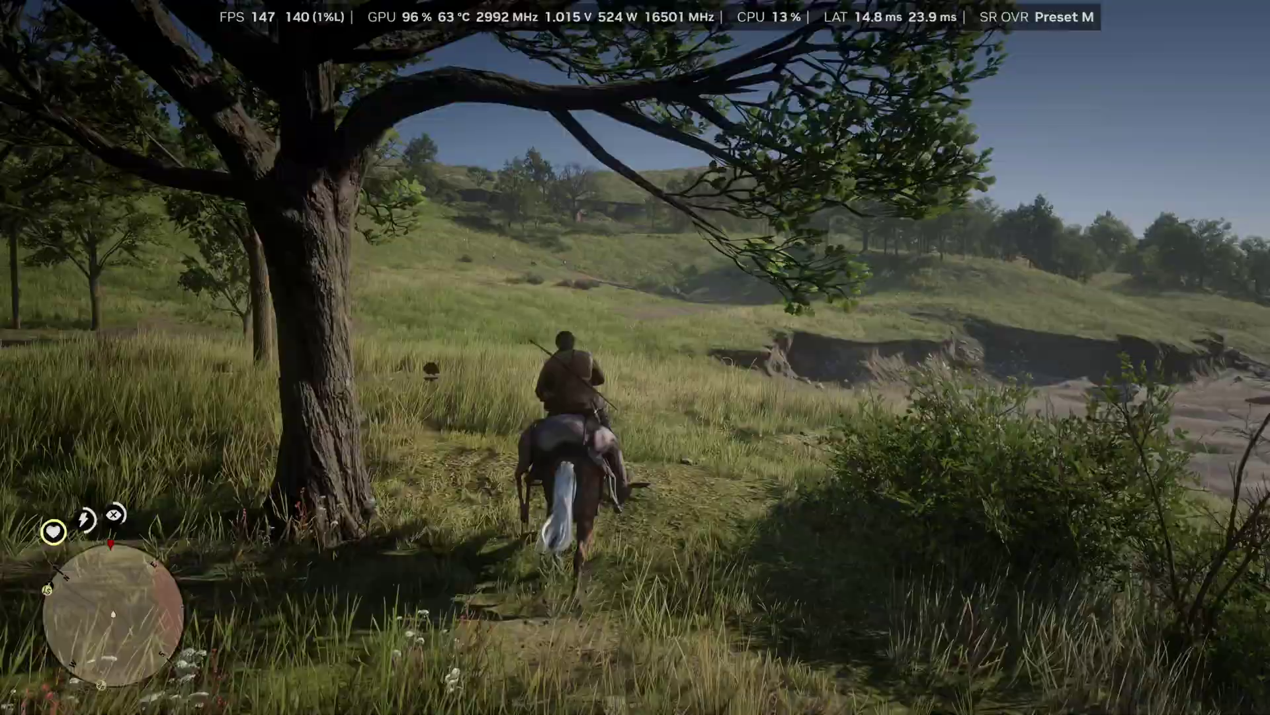
key("w")
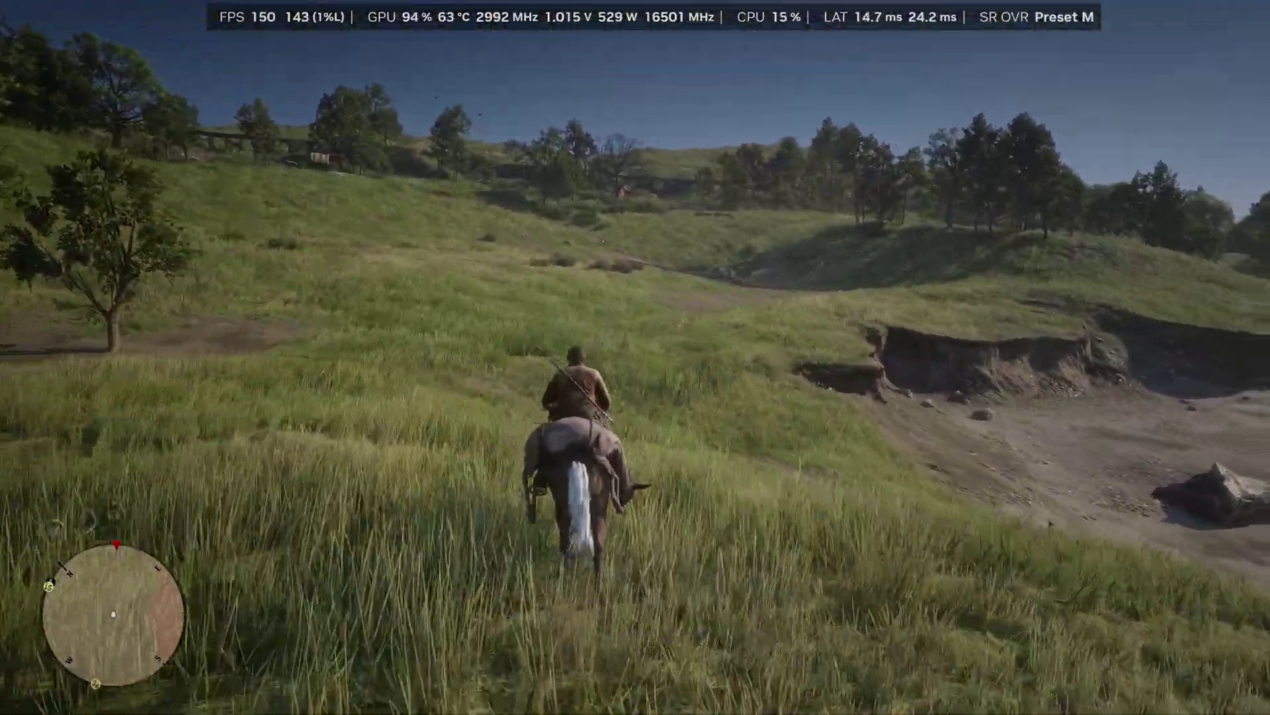
key("w")
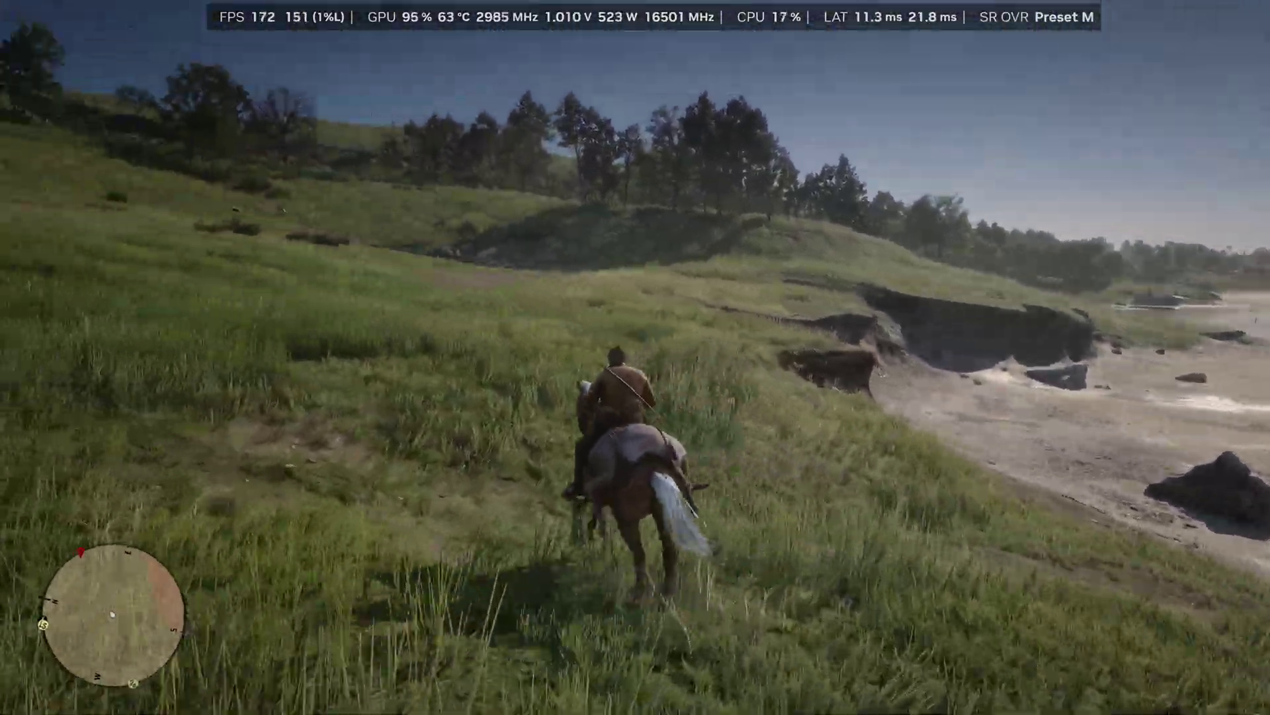
key("w")
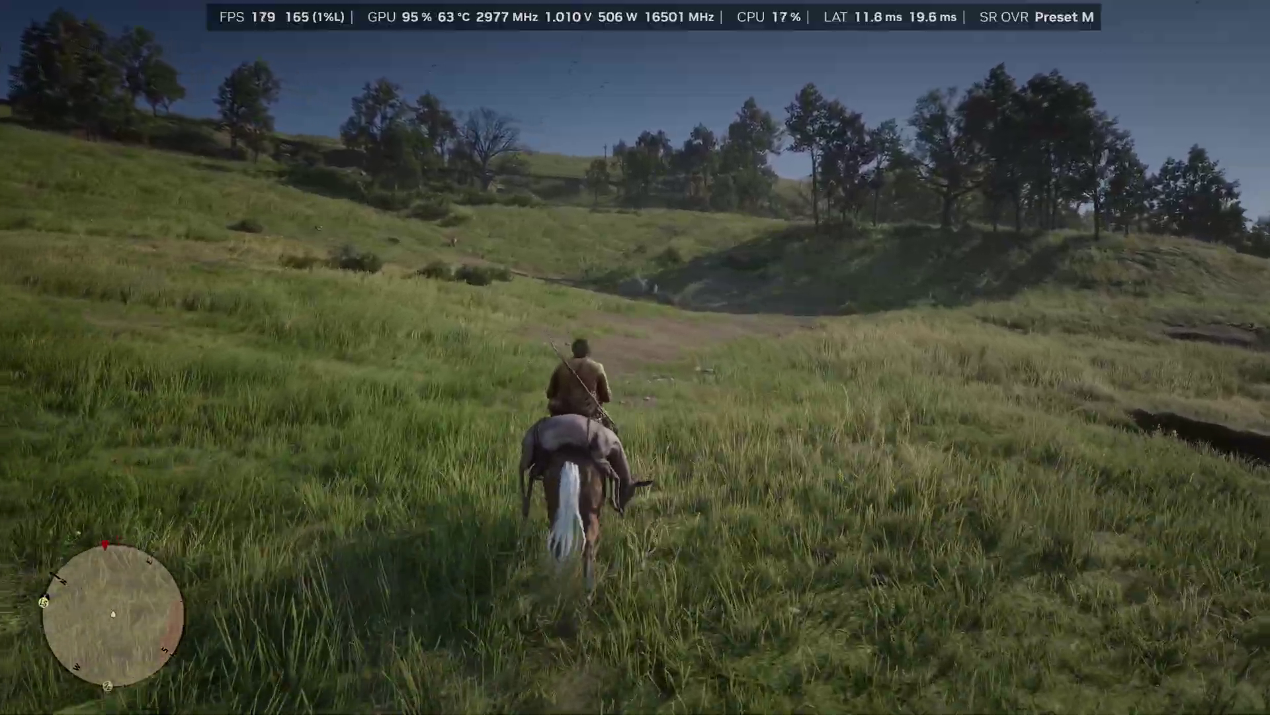
key("w")
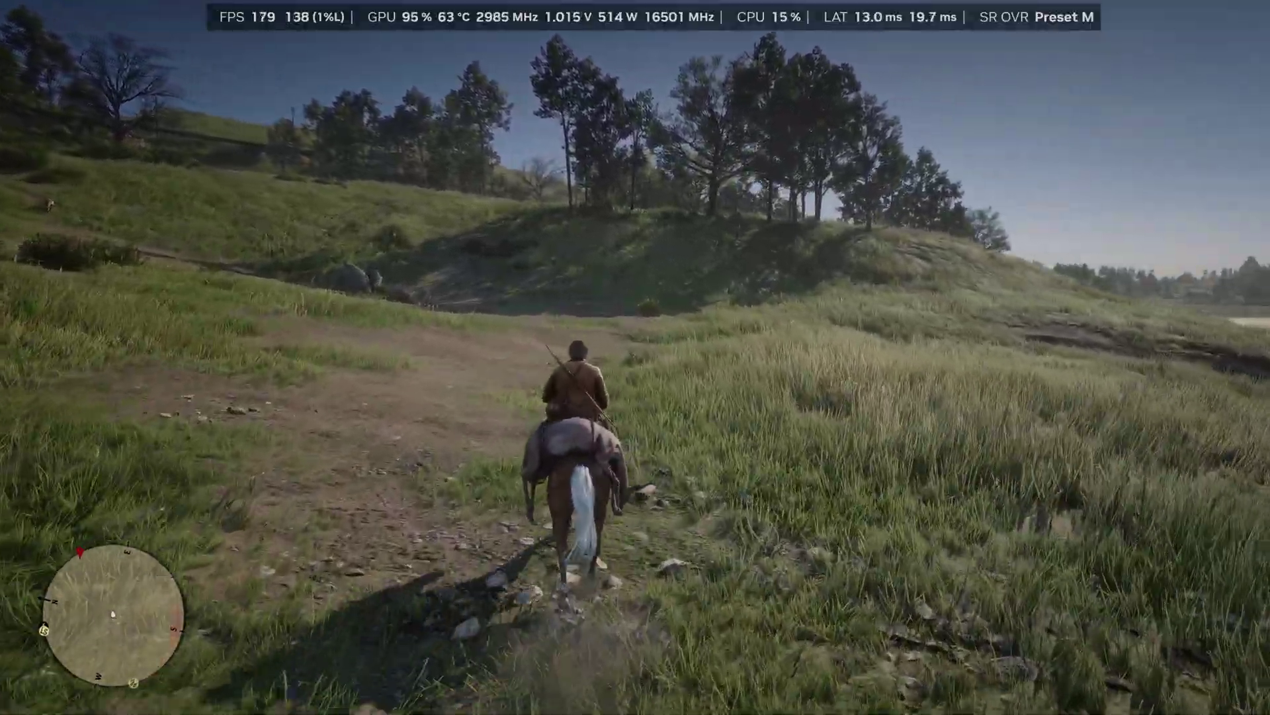
key("w")
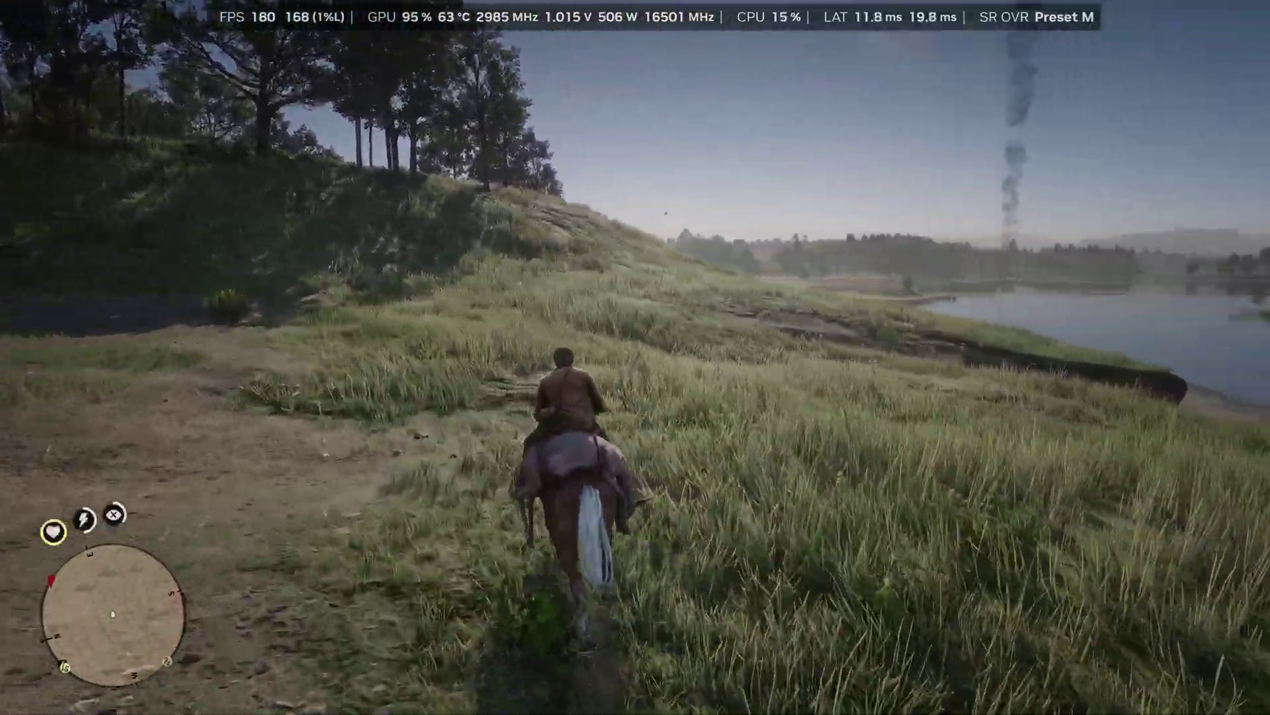
key("w")
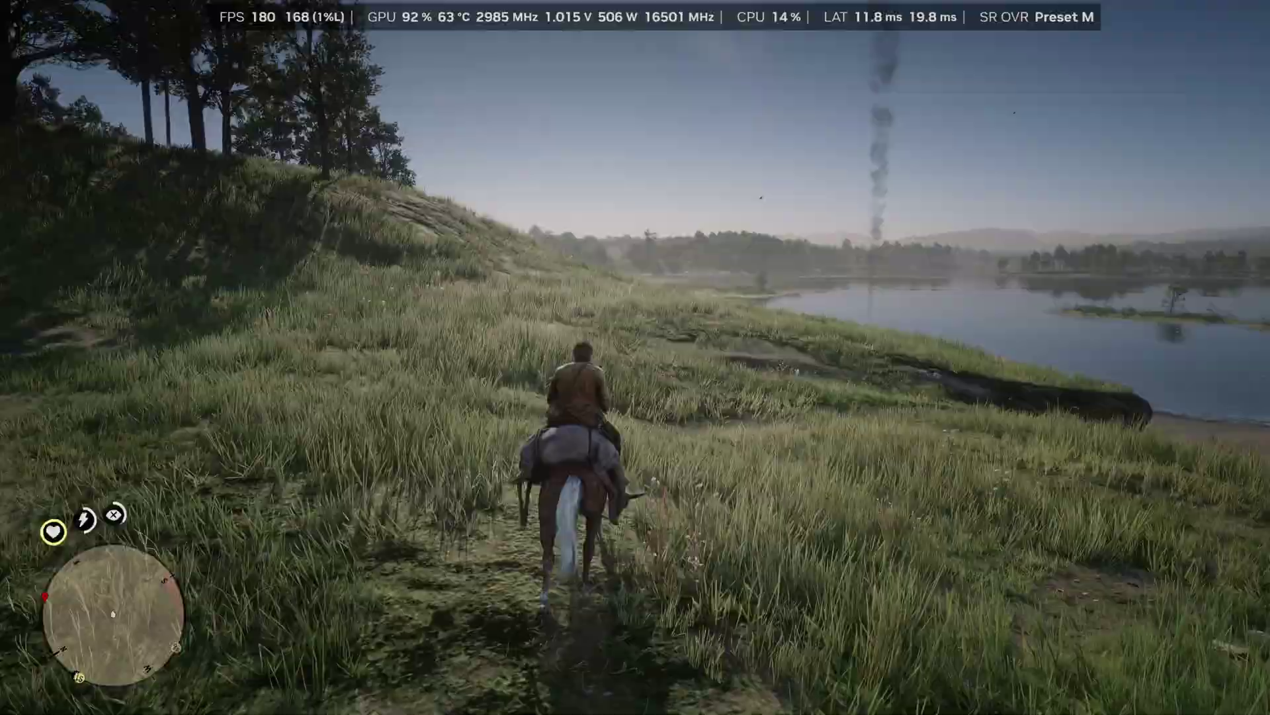
key("w")
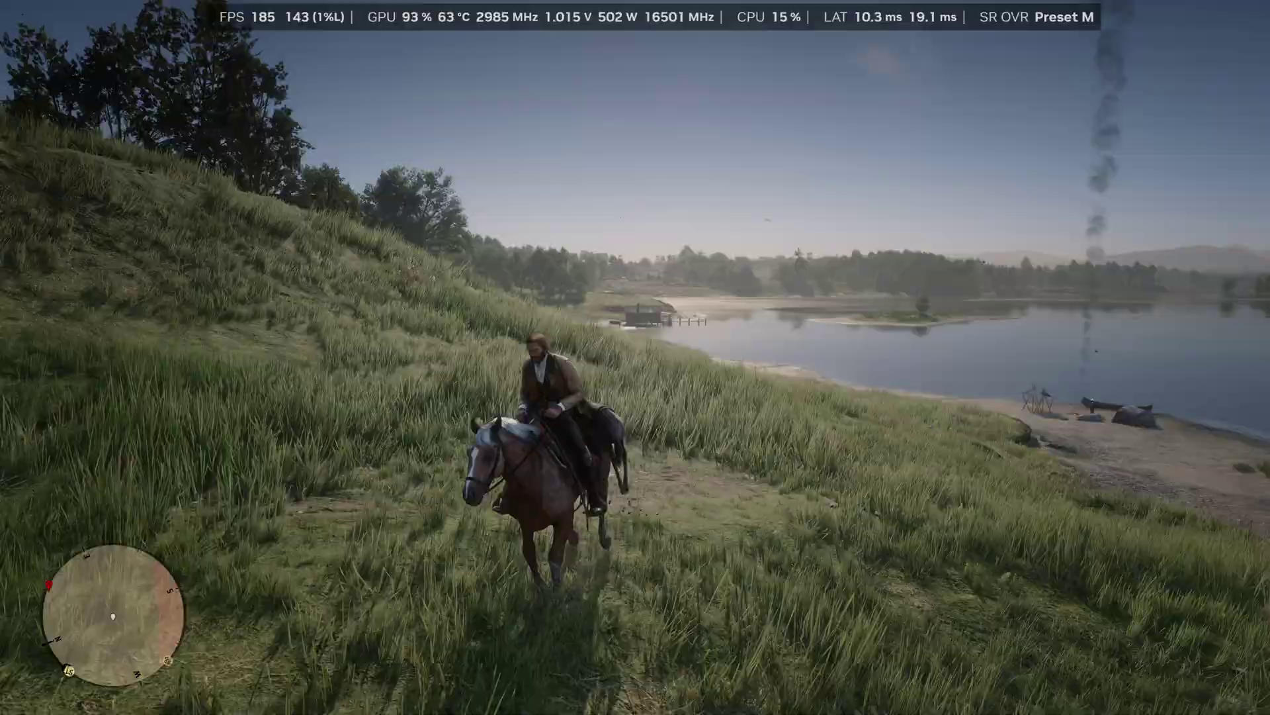
key("w")
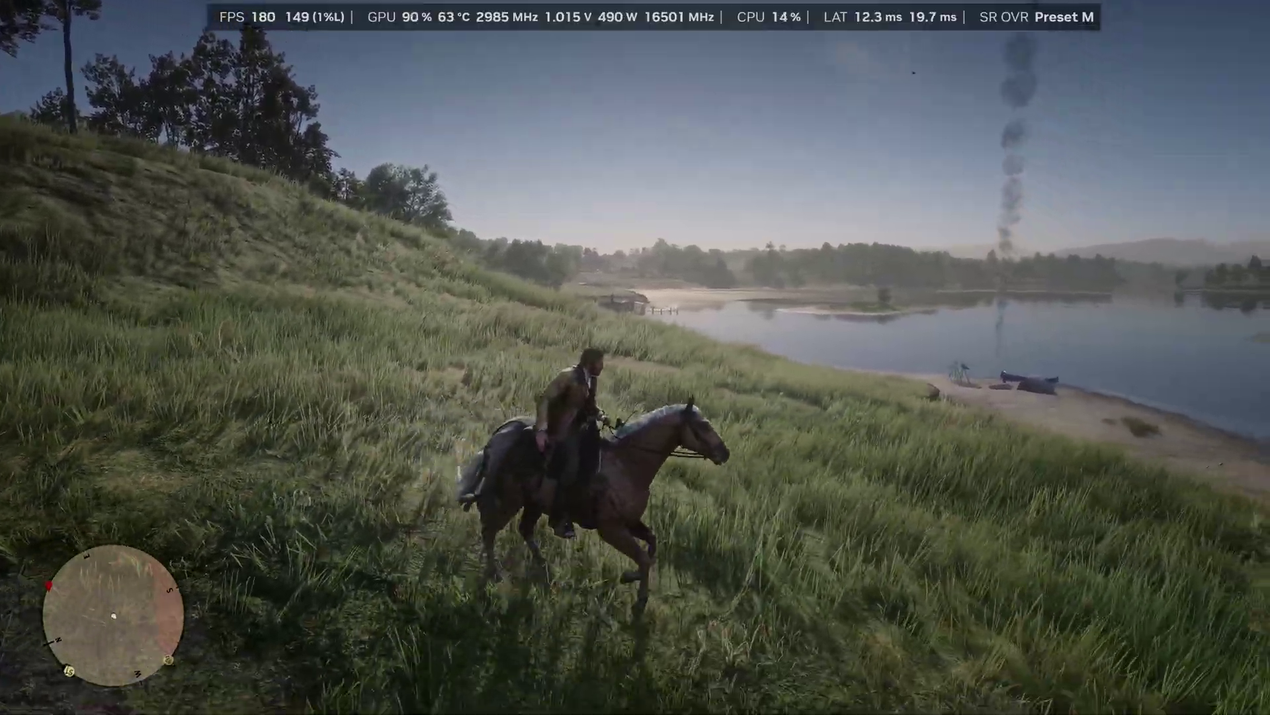
key("w")
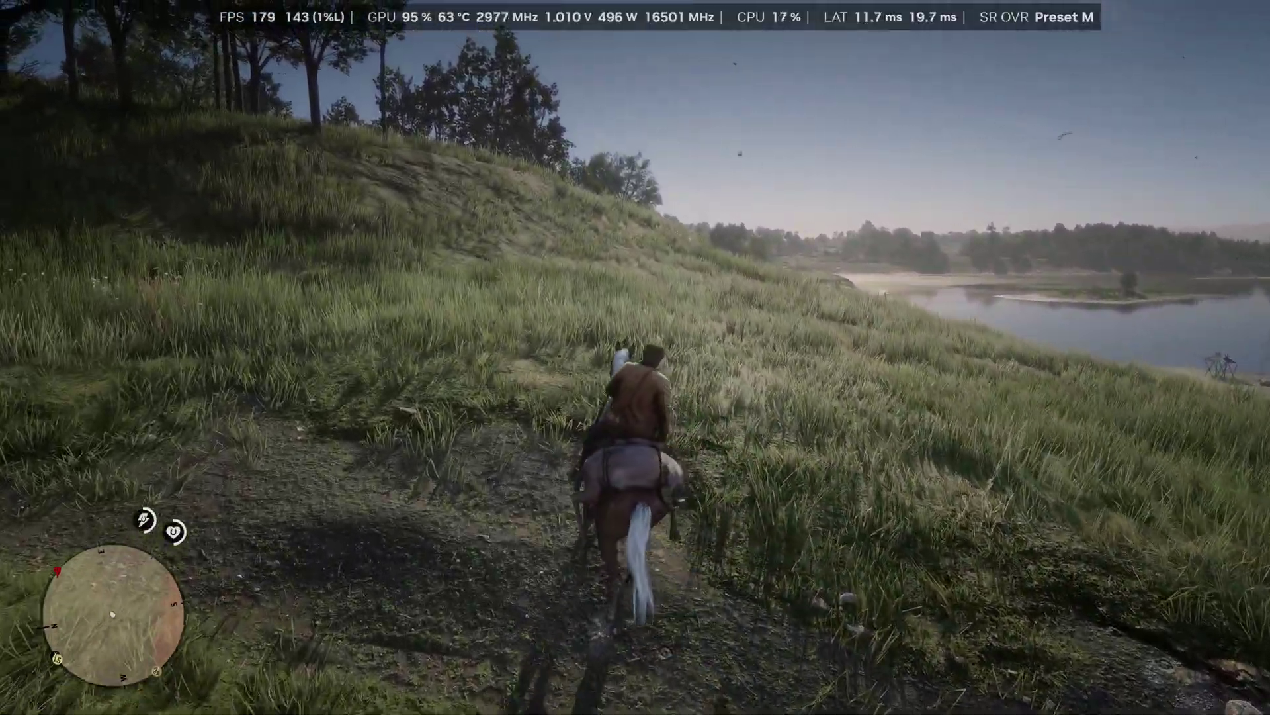
key("w")
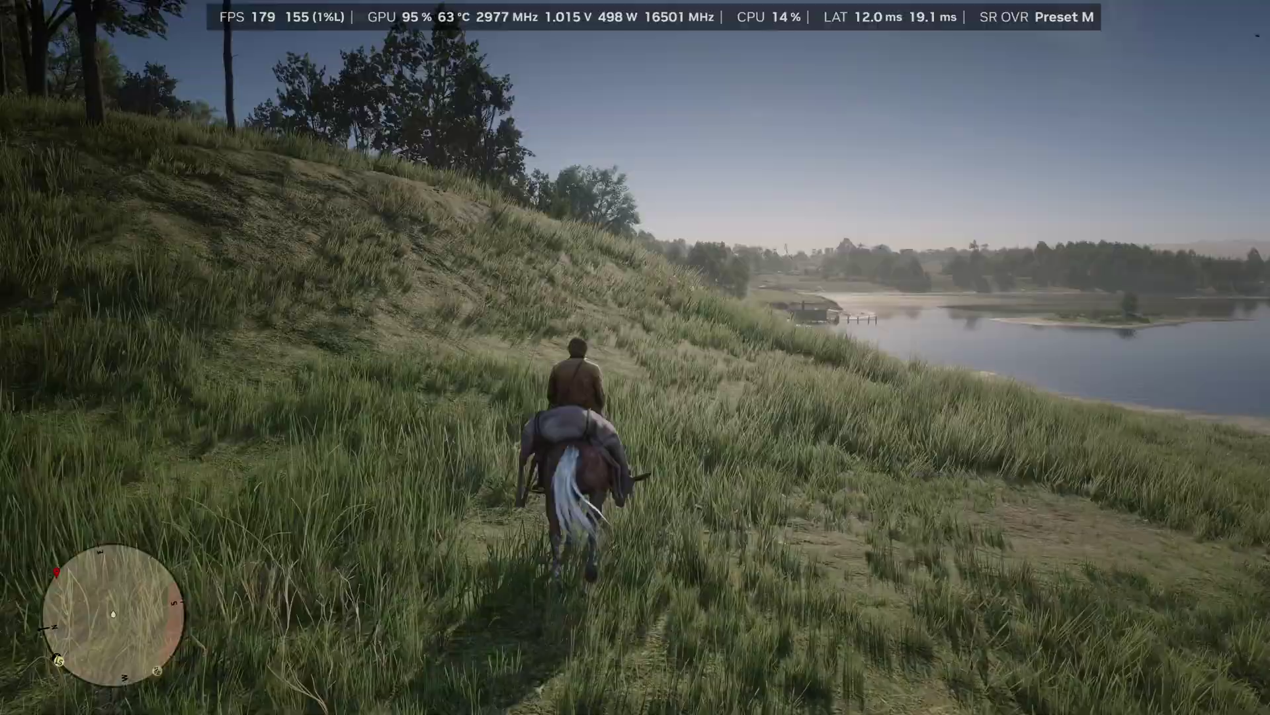
key("w")
key("d")
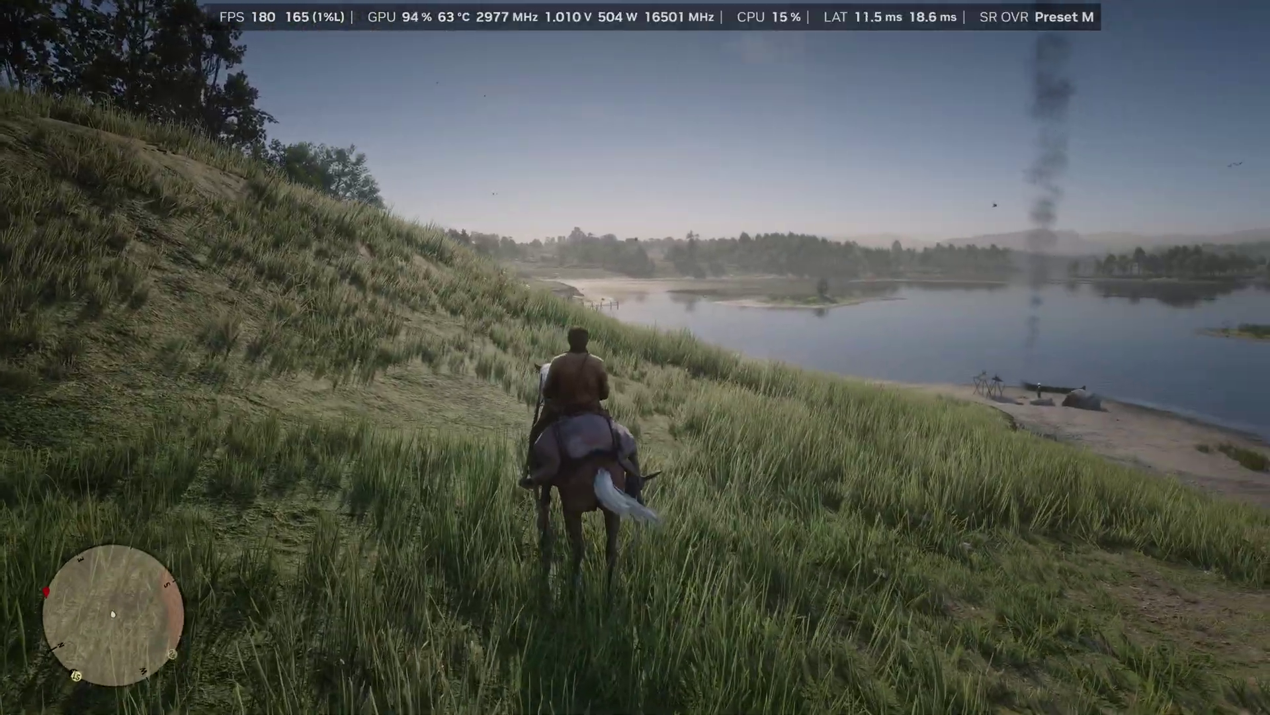
key("w")
key("d")
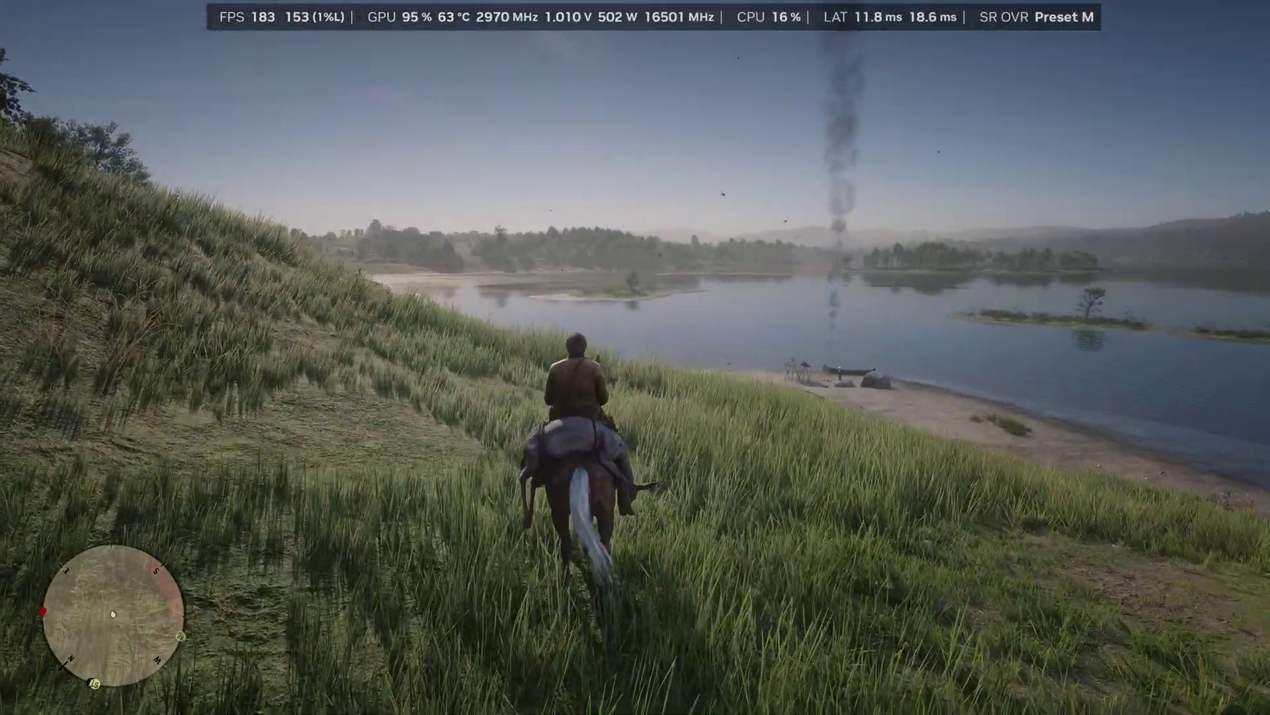
key("w")
key("a")
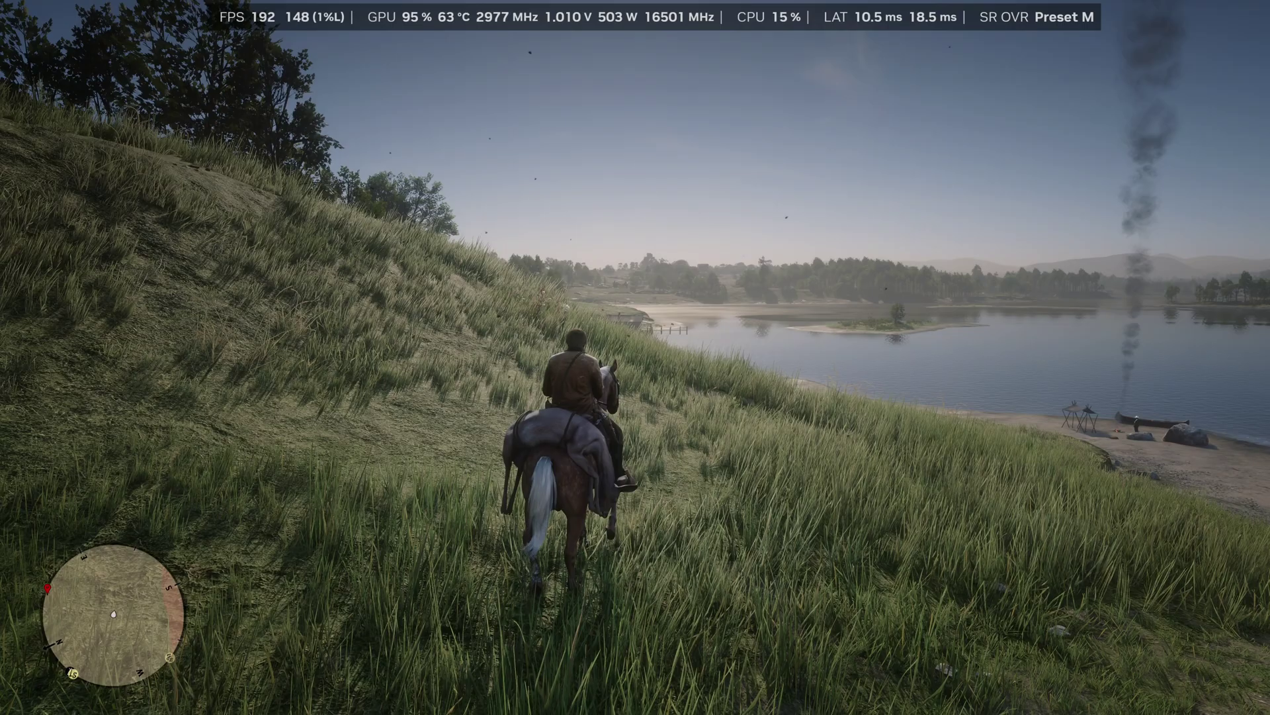
key("w")
key("a")
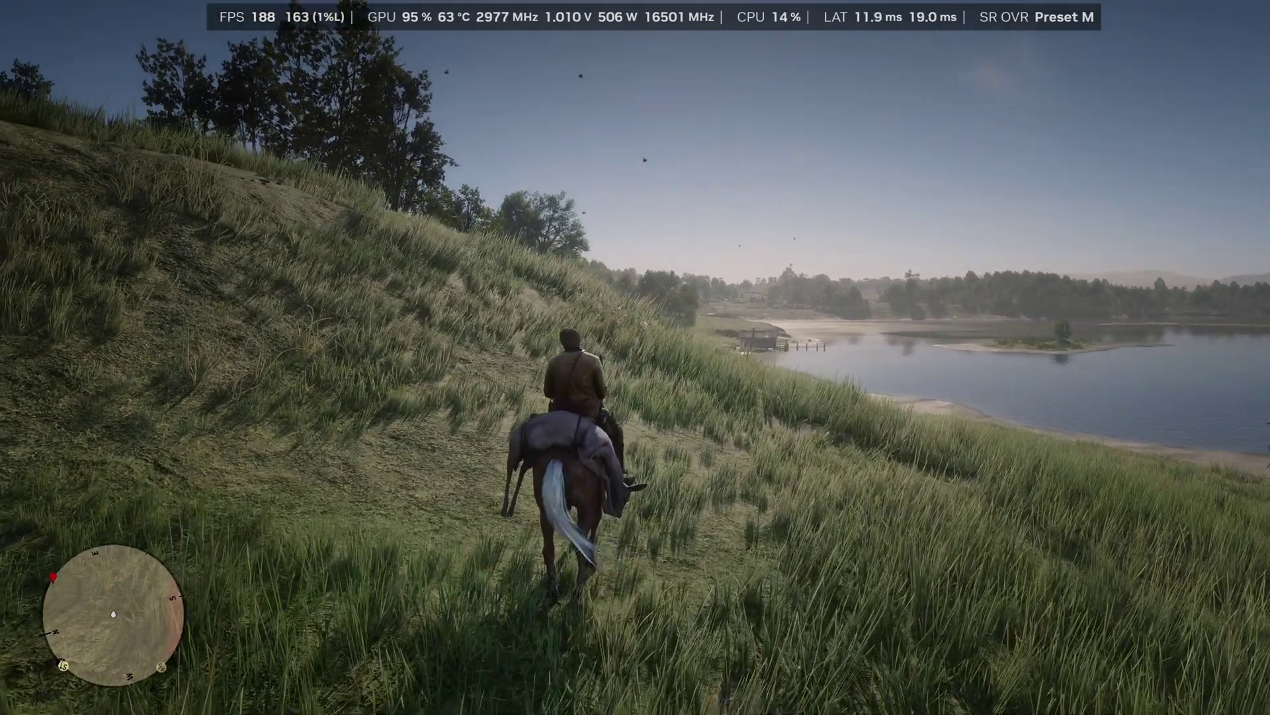
key("w")
key("a")
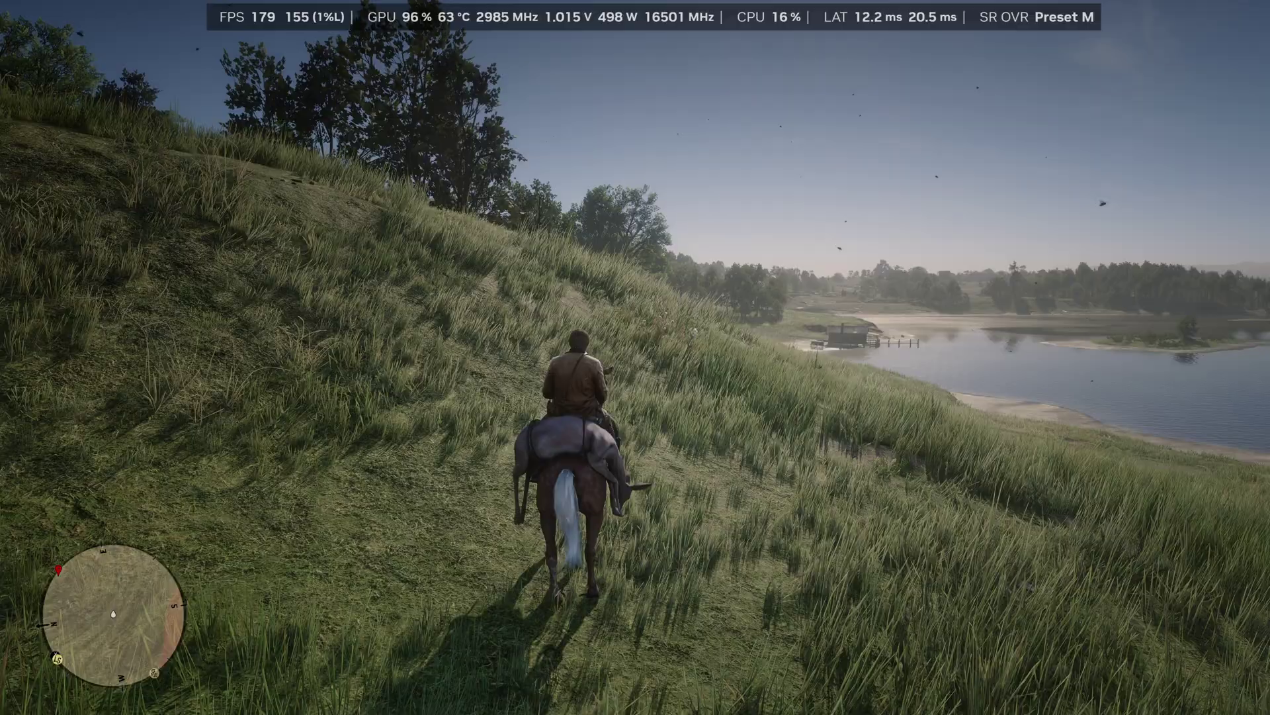
key("w")
key("d")
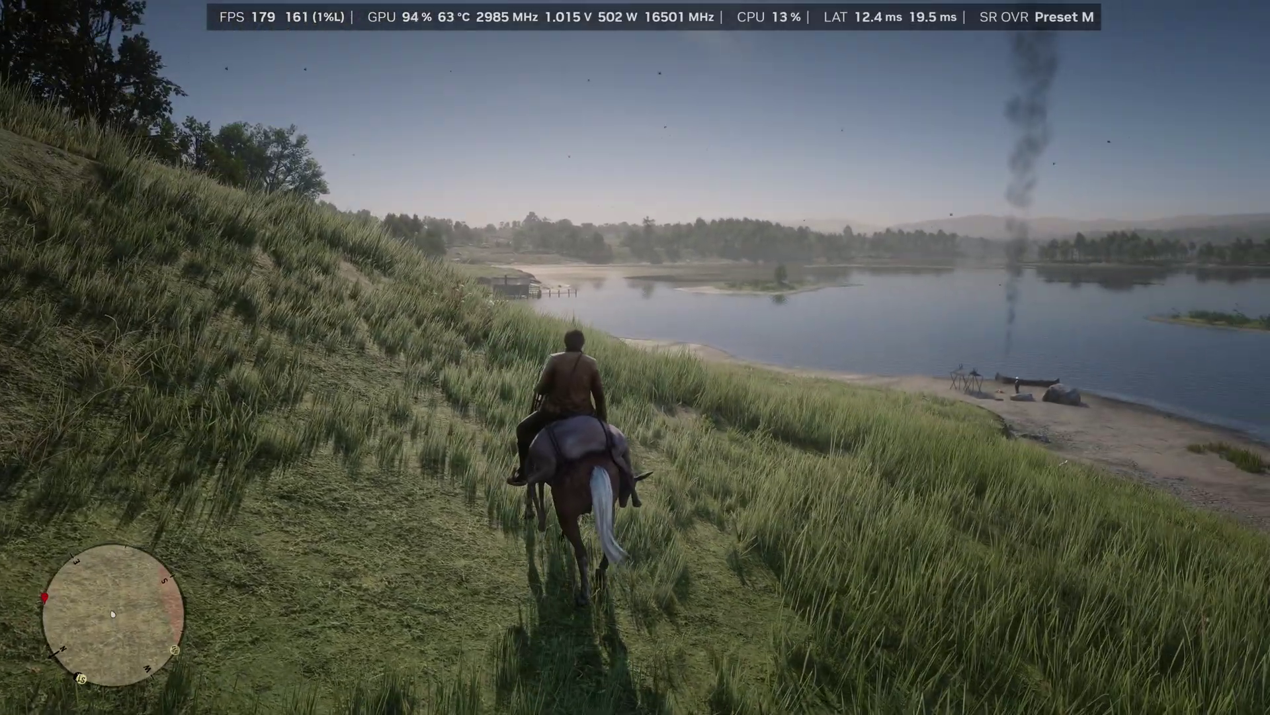
key("w")
key("d")
key("w")
key("a")
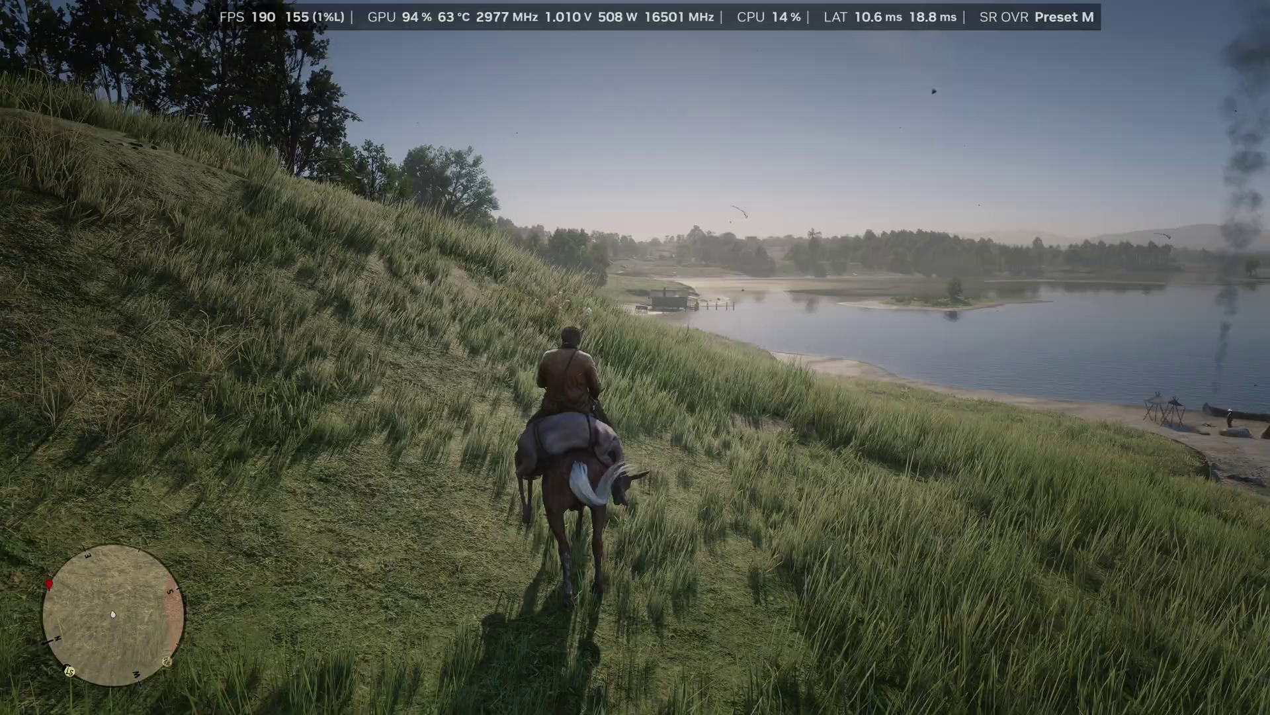
key("w")
key("d")
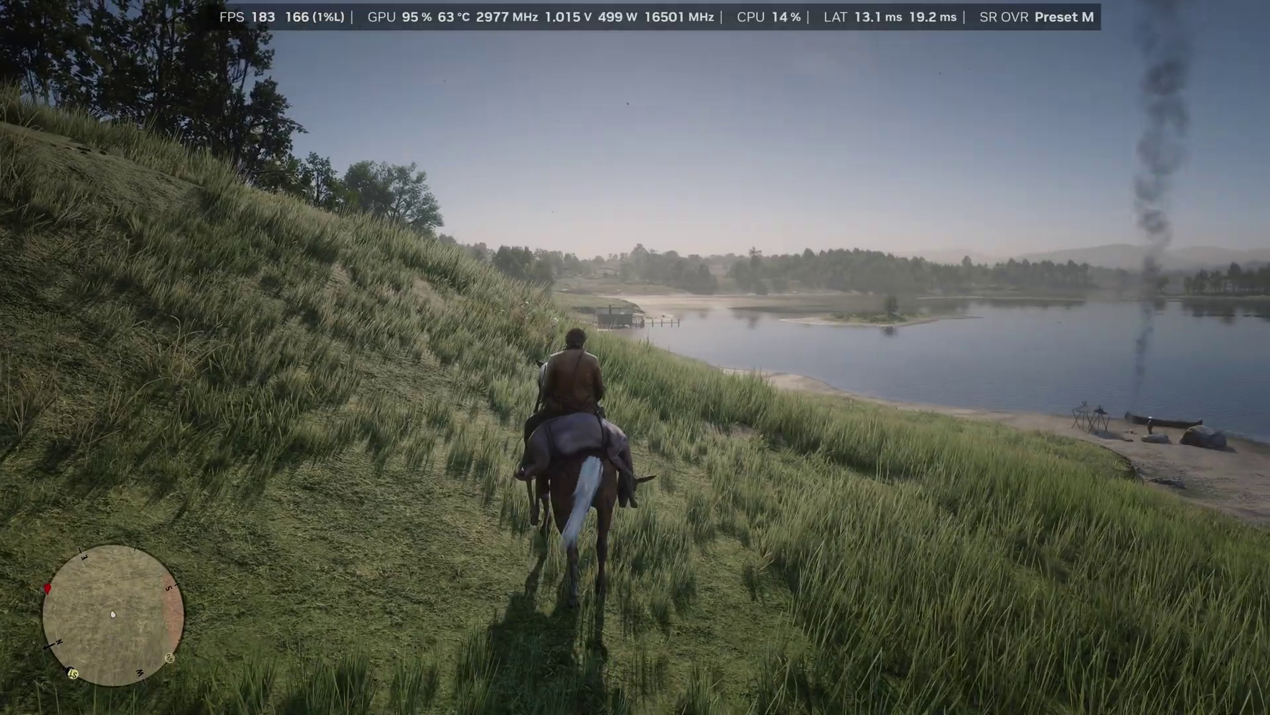
key("w")
key("d")
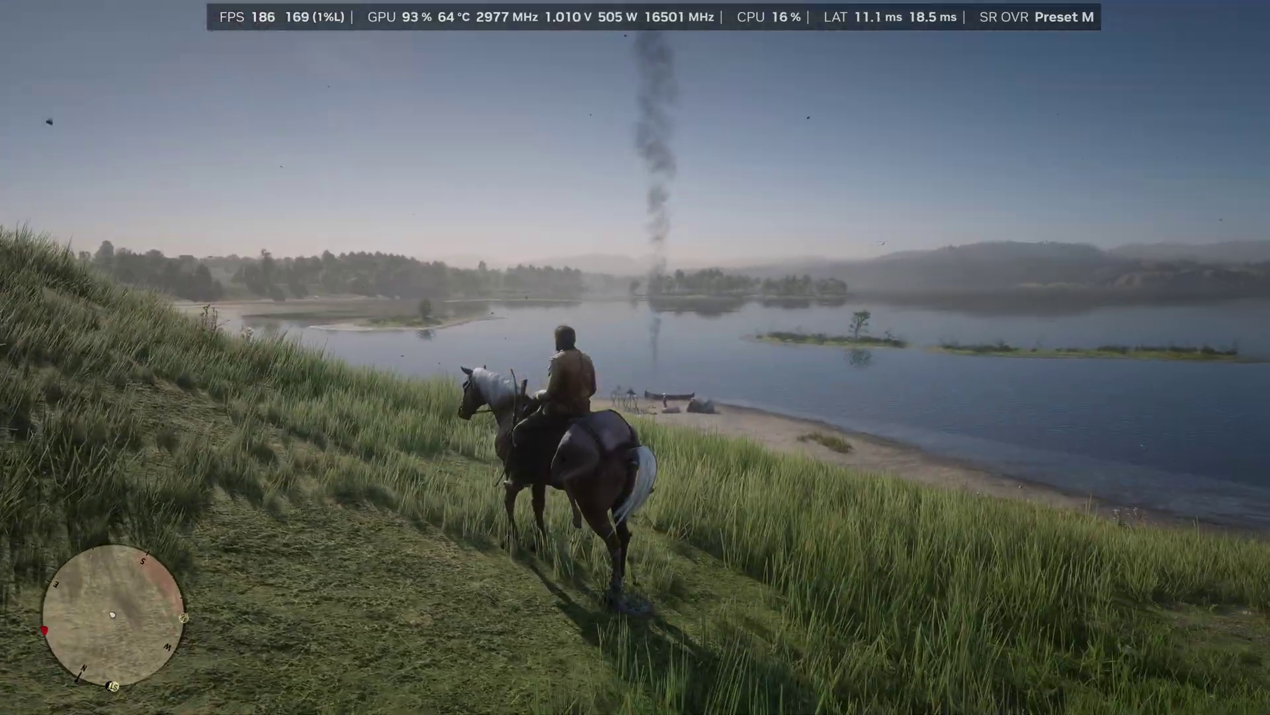
key("d")
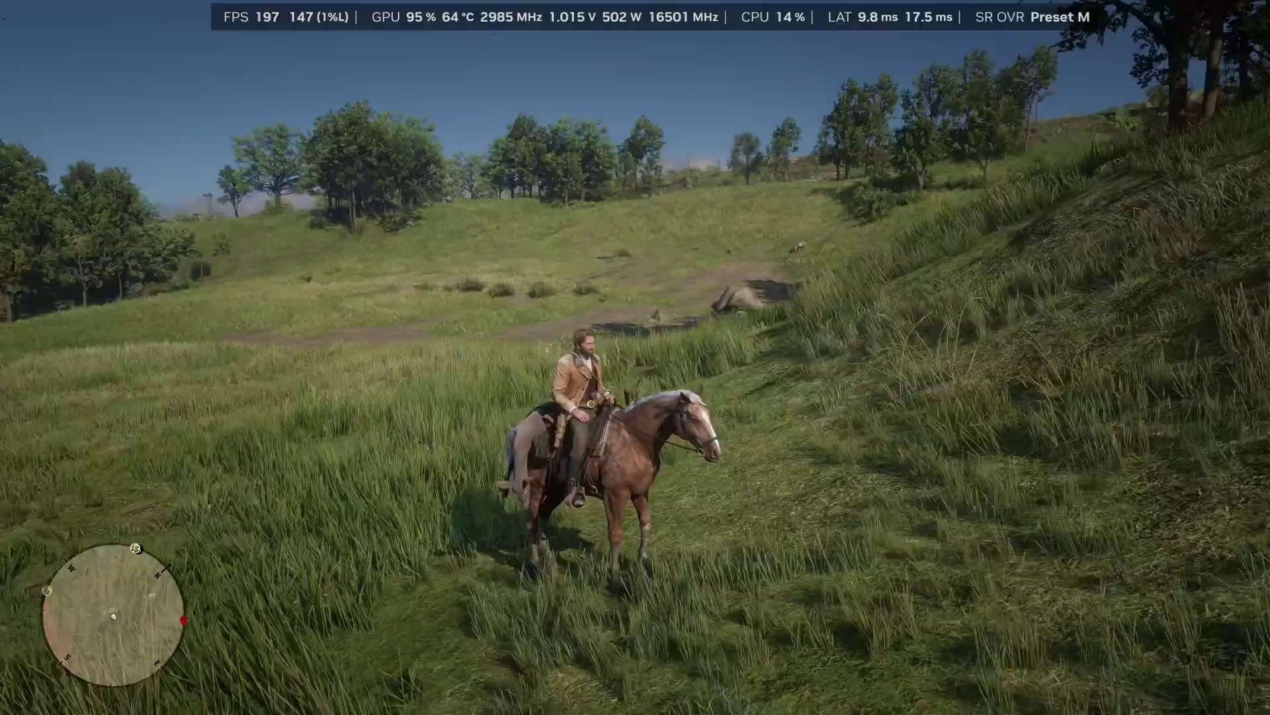
key("a")
key("w")
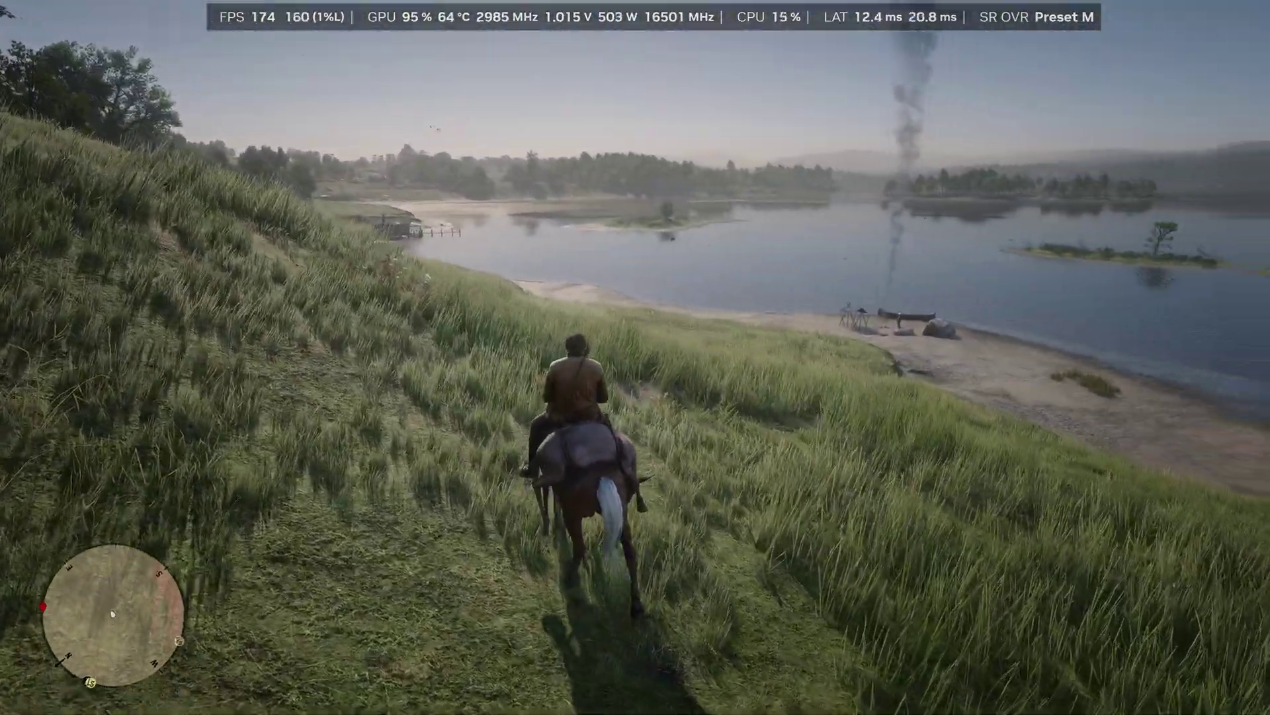
key("w")
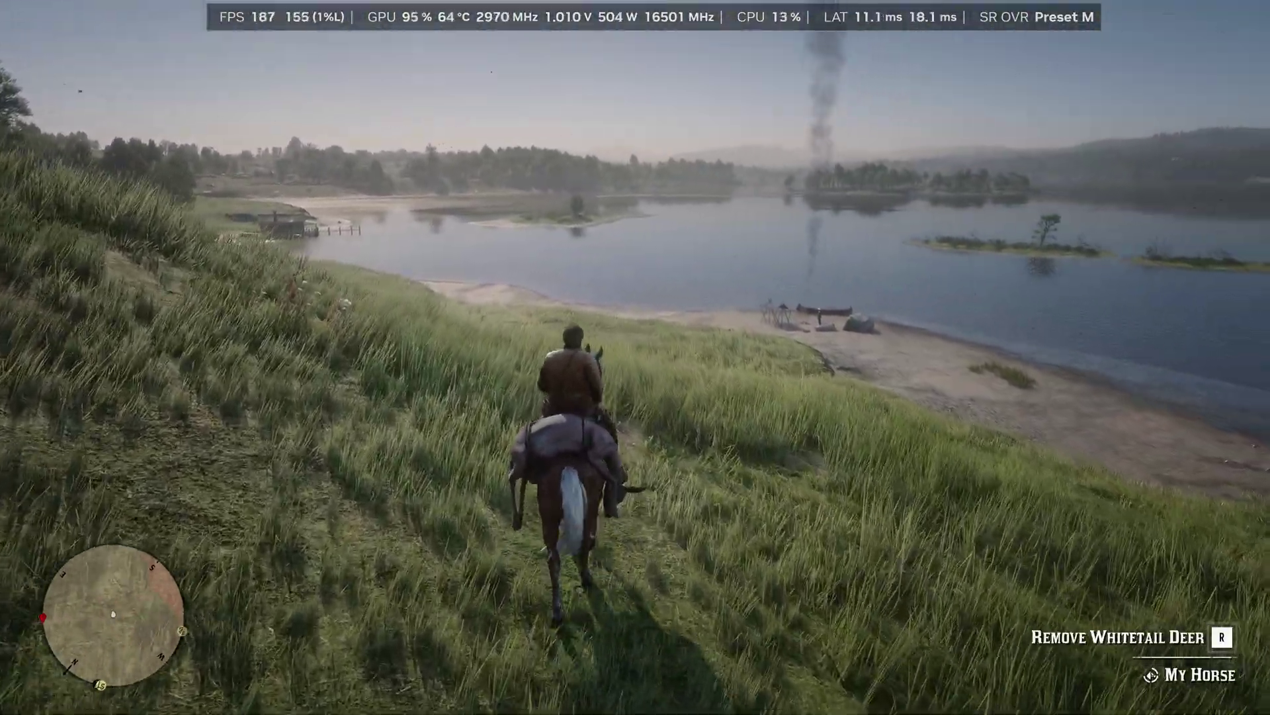
key("e")
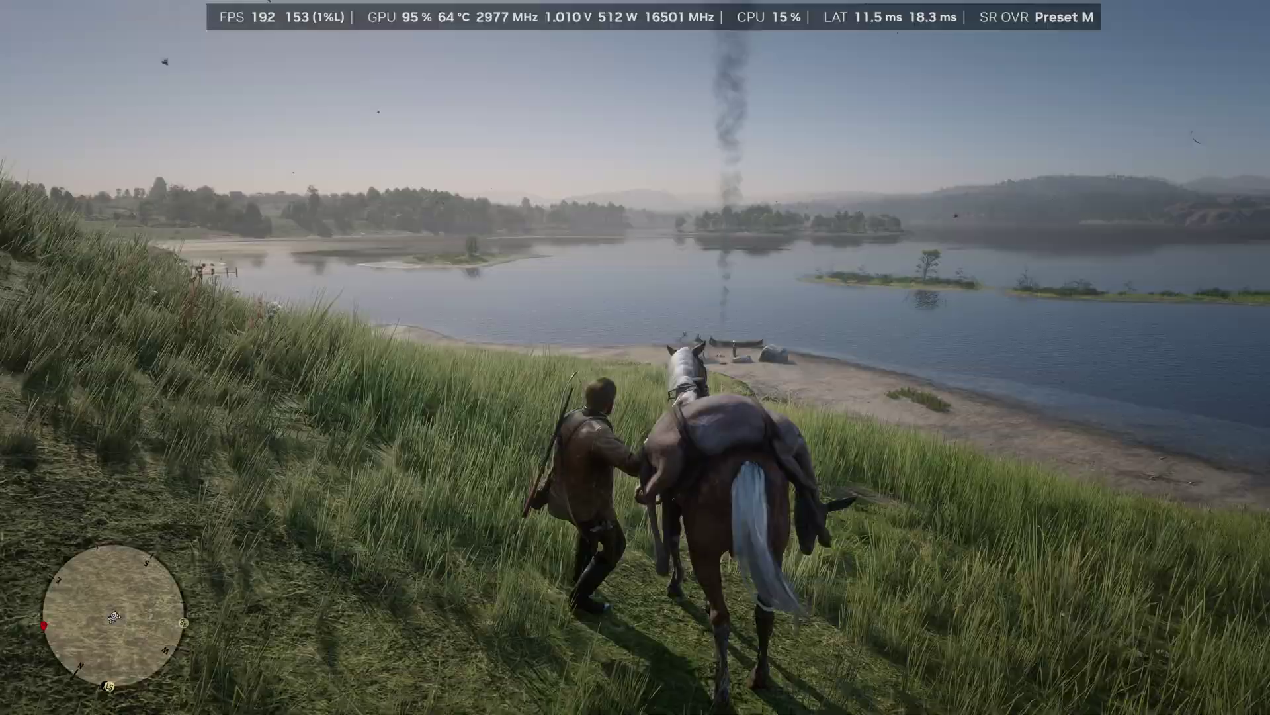
key("w")
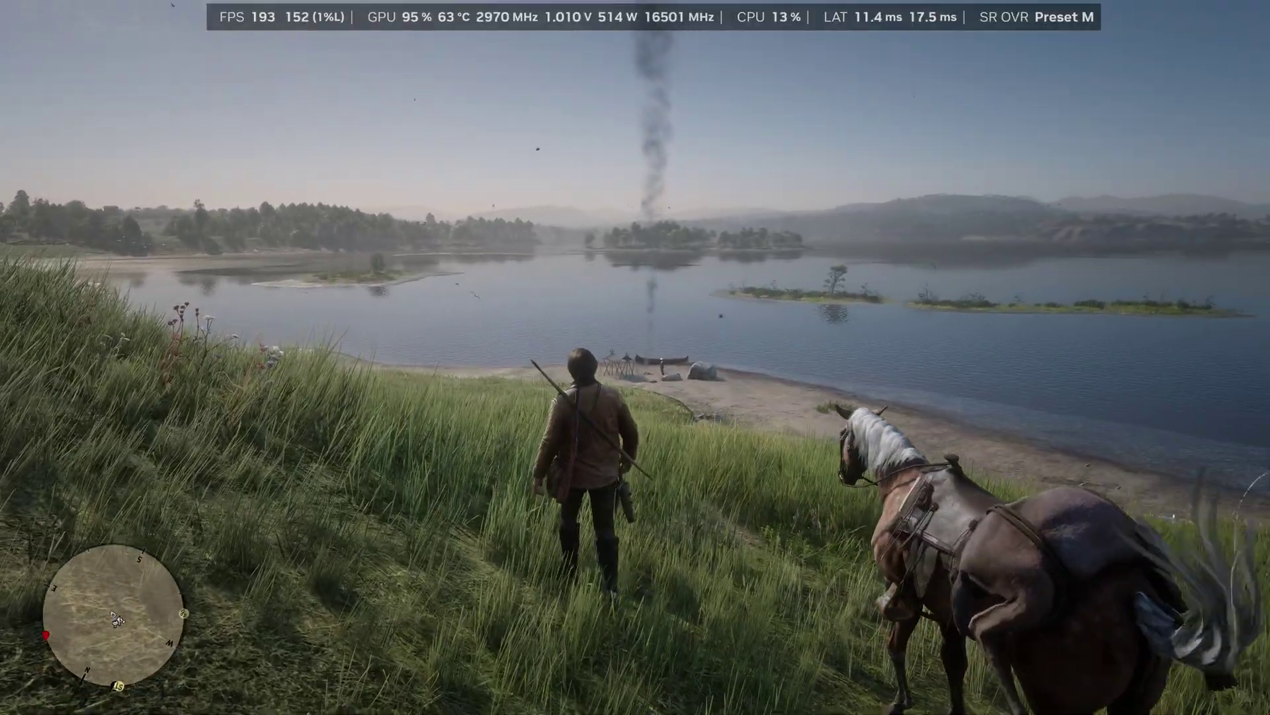
key("s")
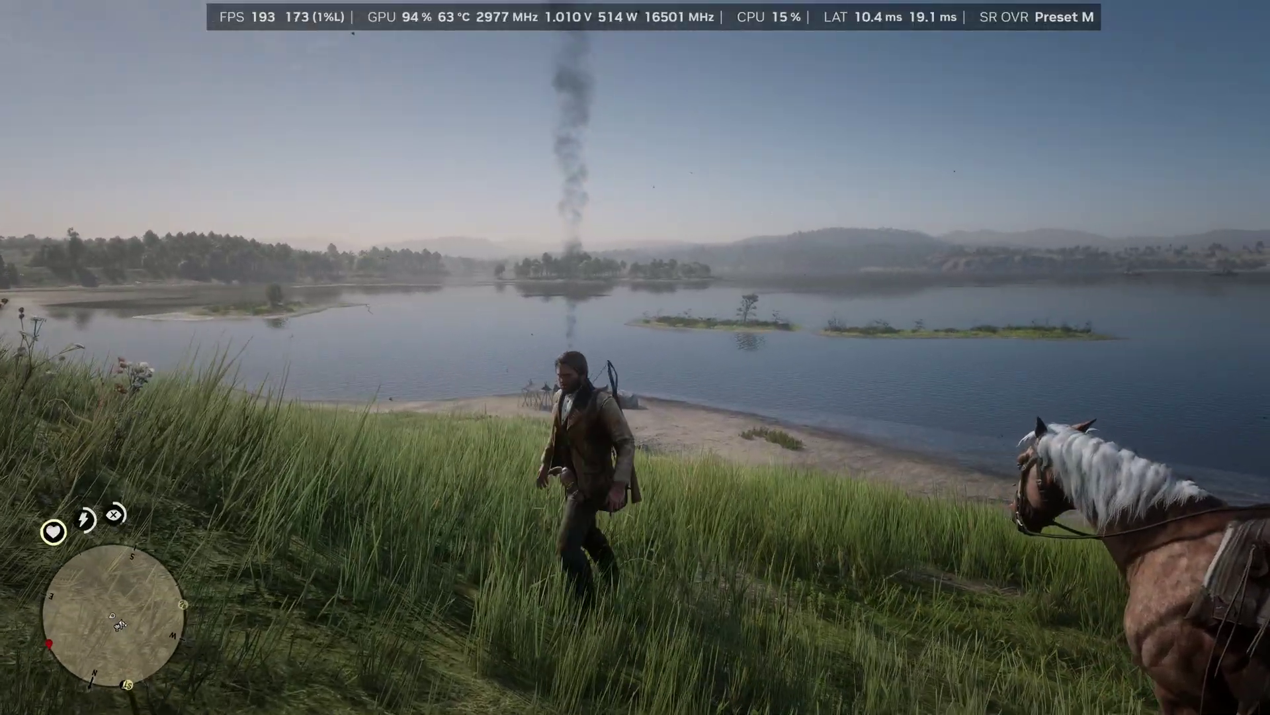
key("w")
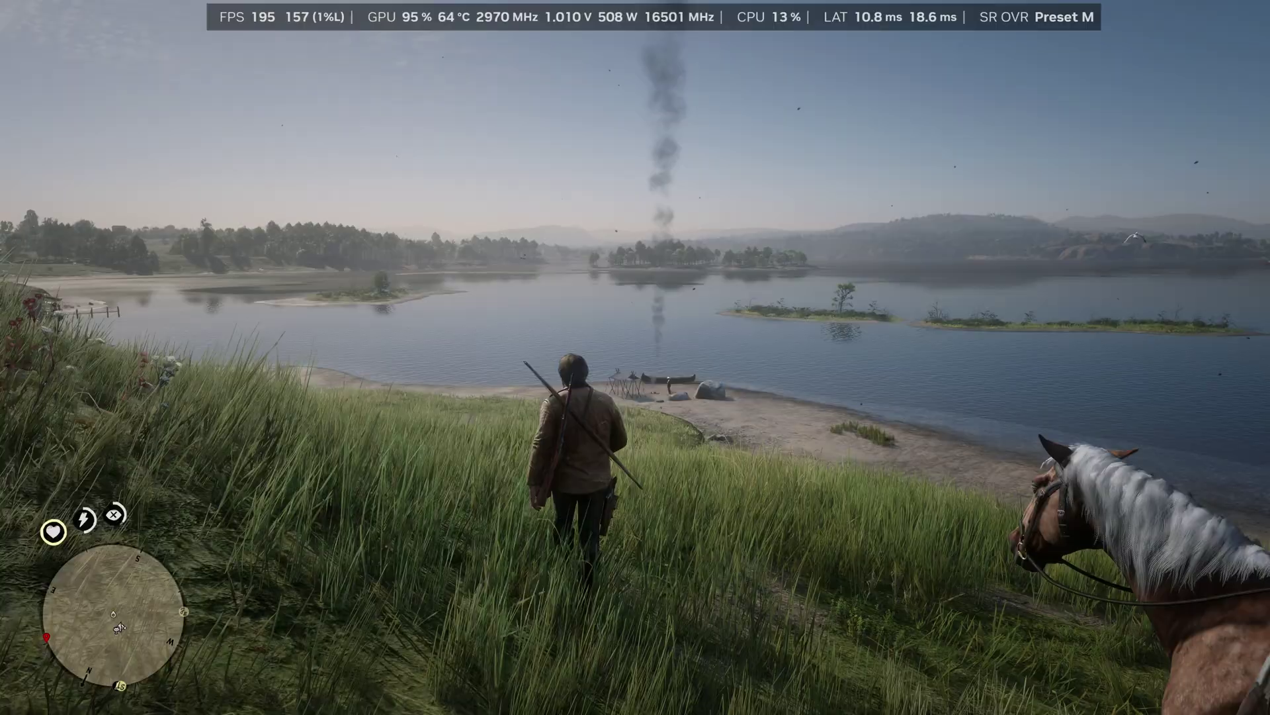
key("a")
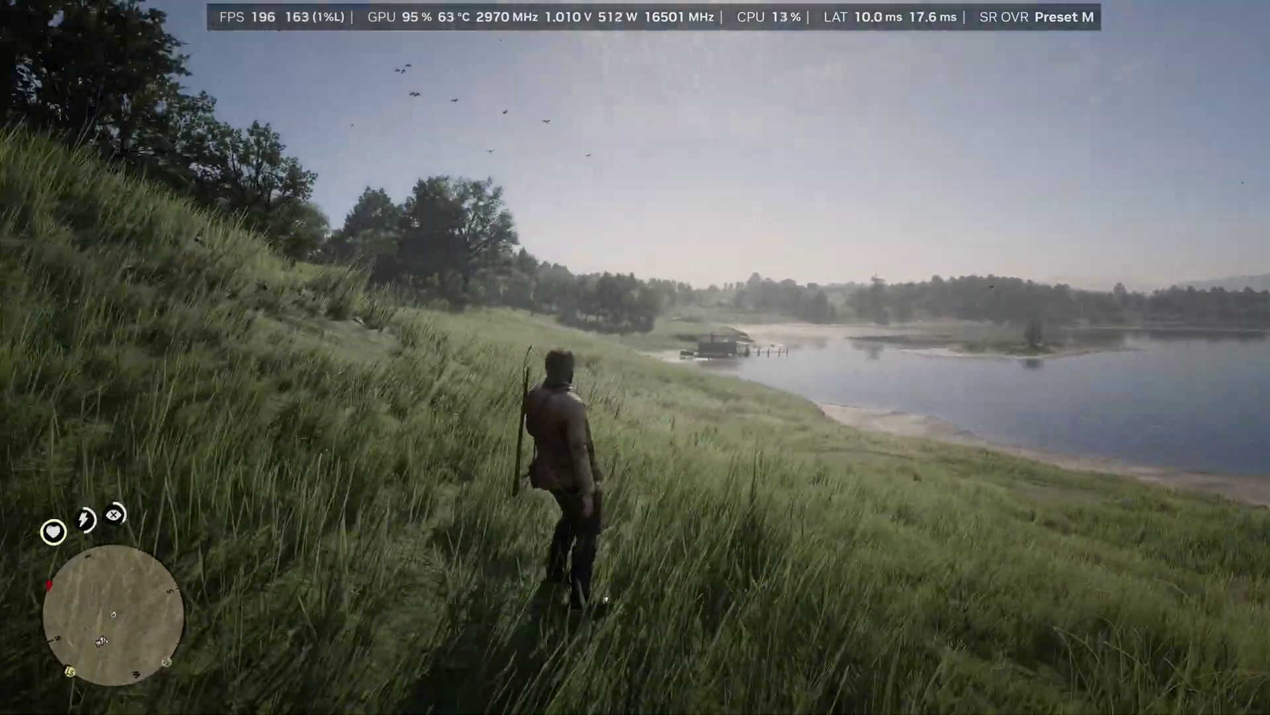
key("d")
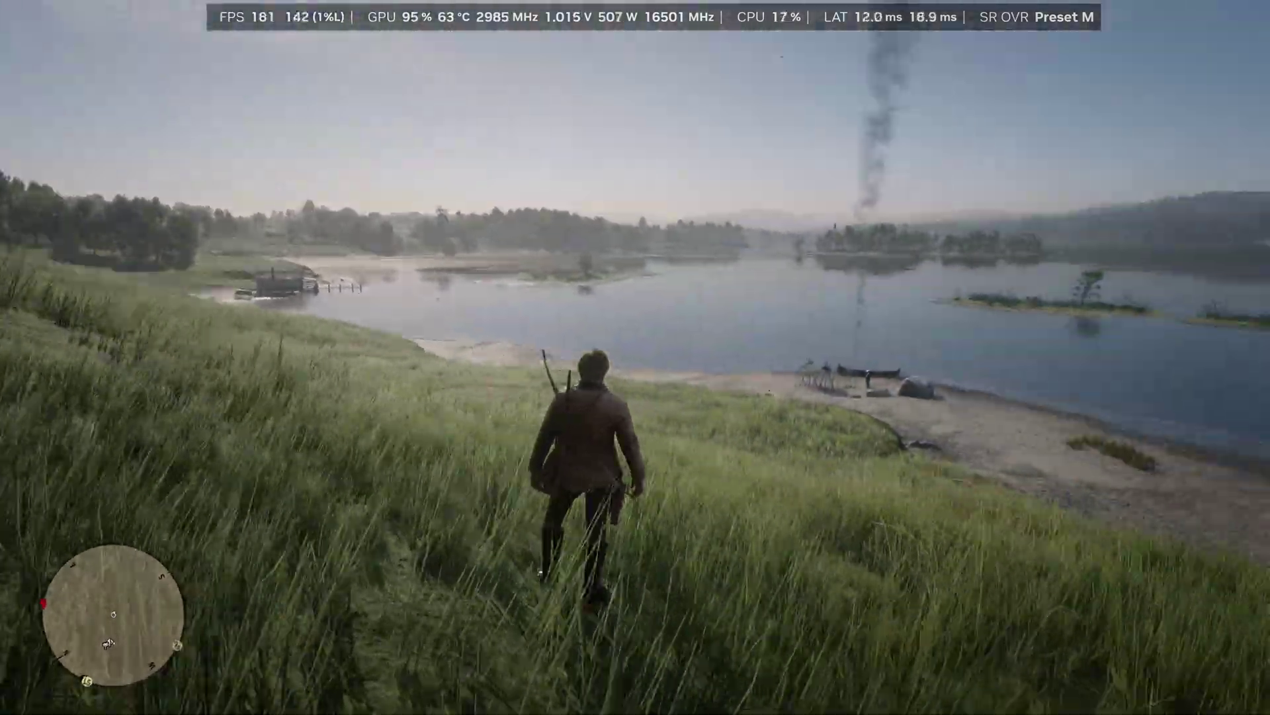
key("w")
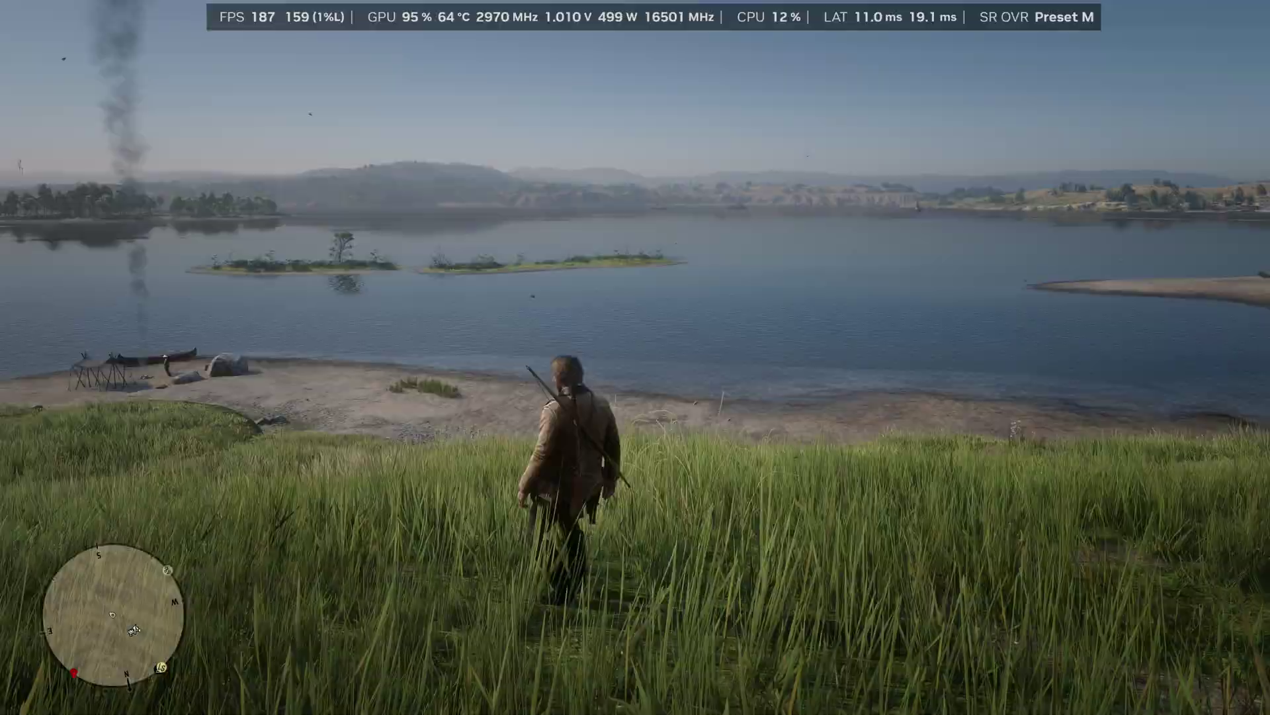
key("d")
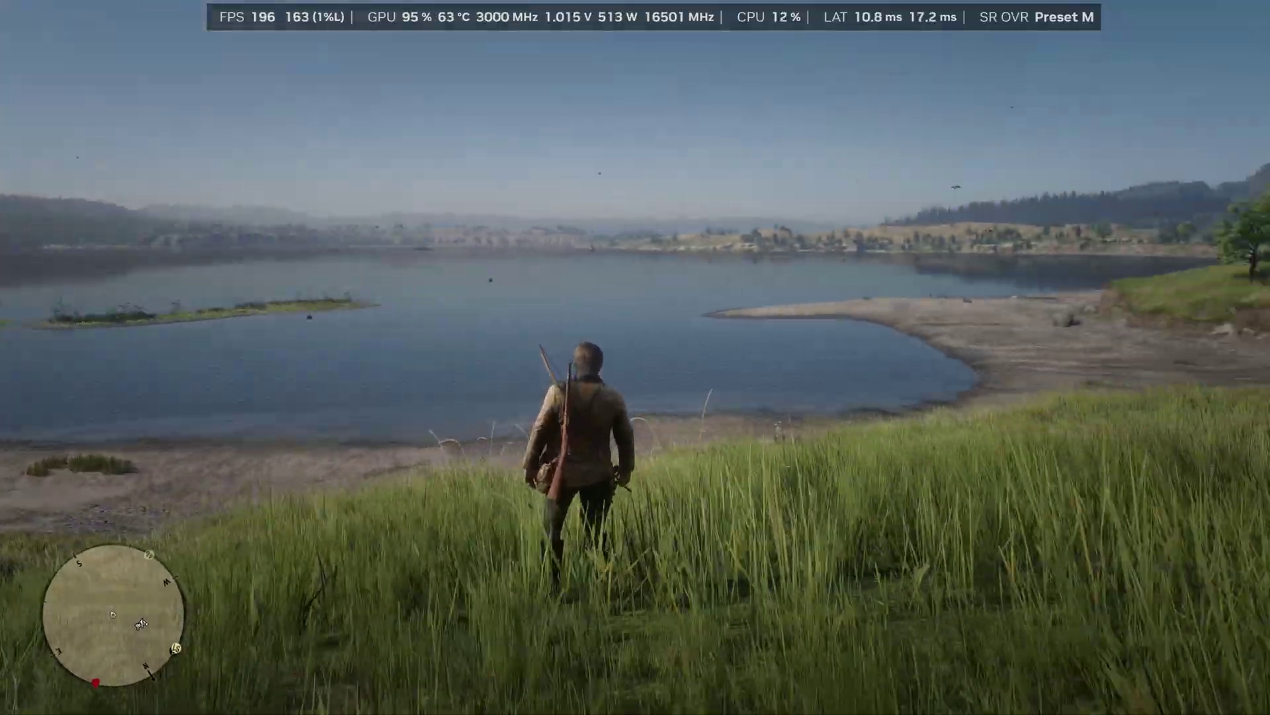
key("a")
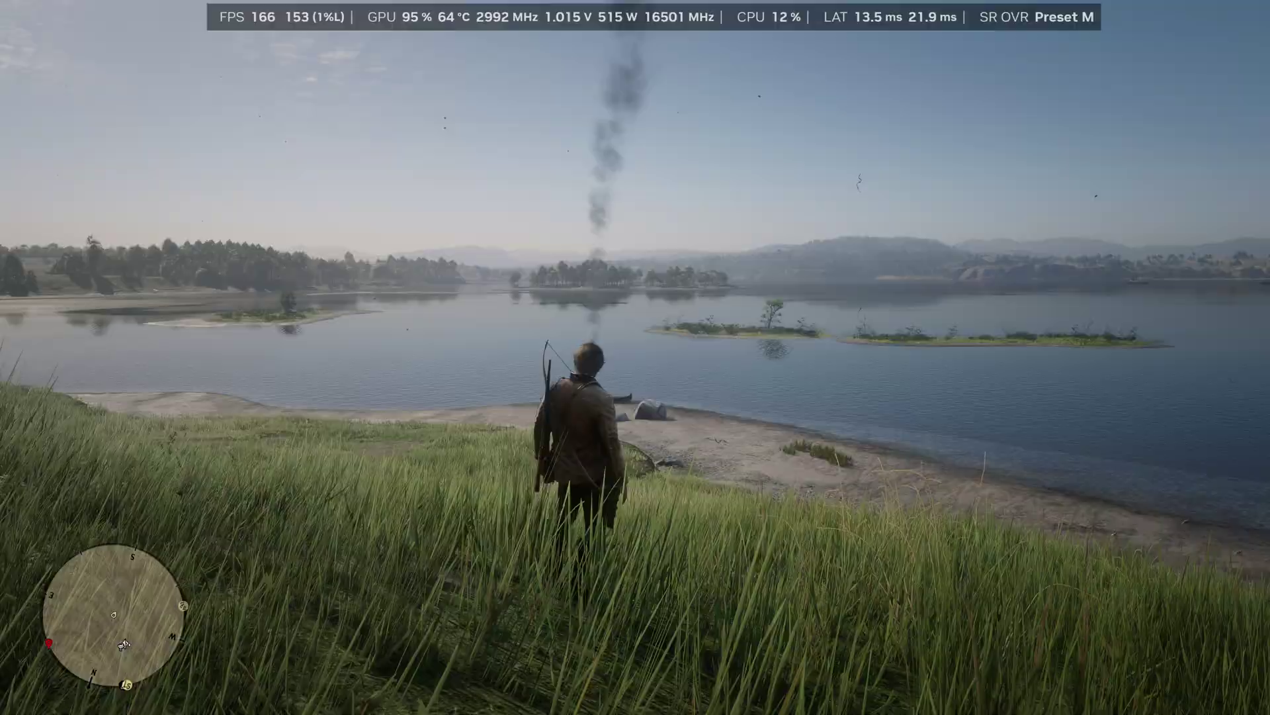
Step: Pause the game and open its graphics settings
key("Escape")
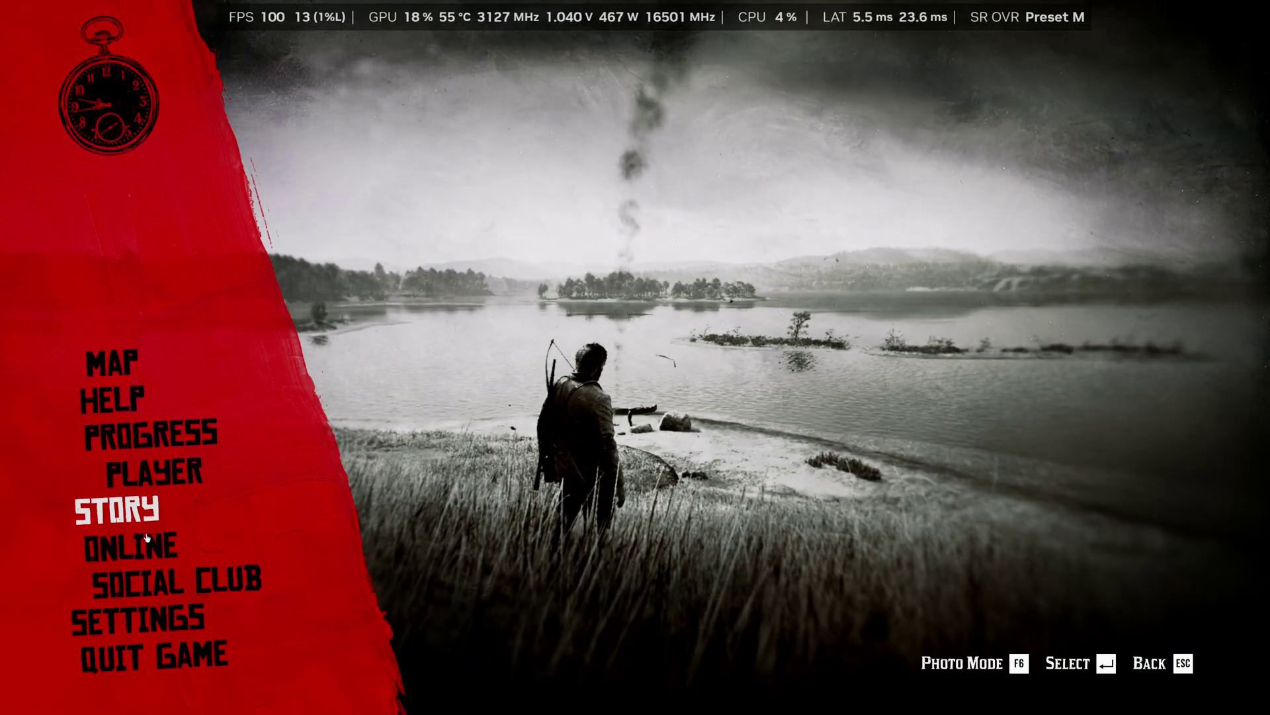
left_click(173, 616)
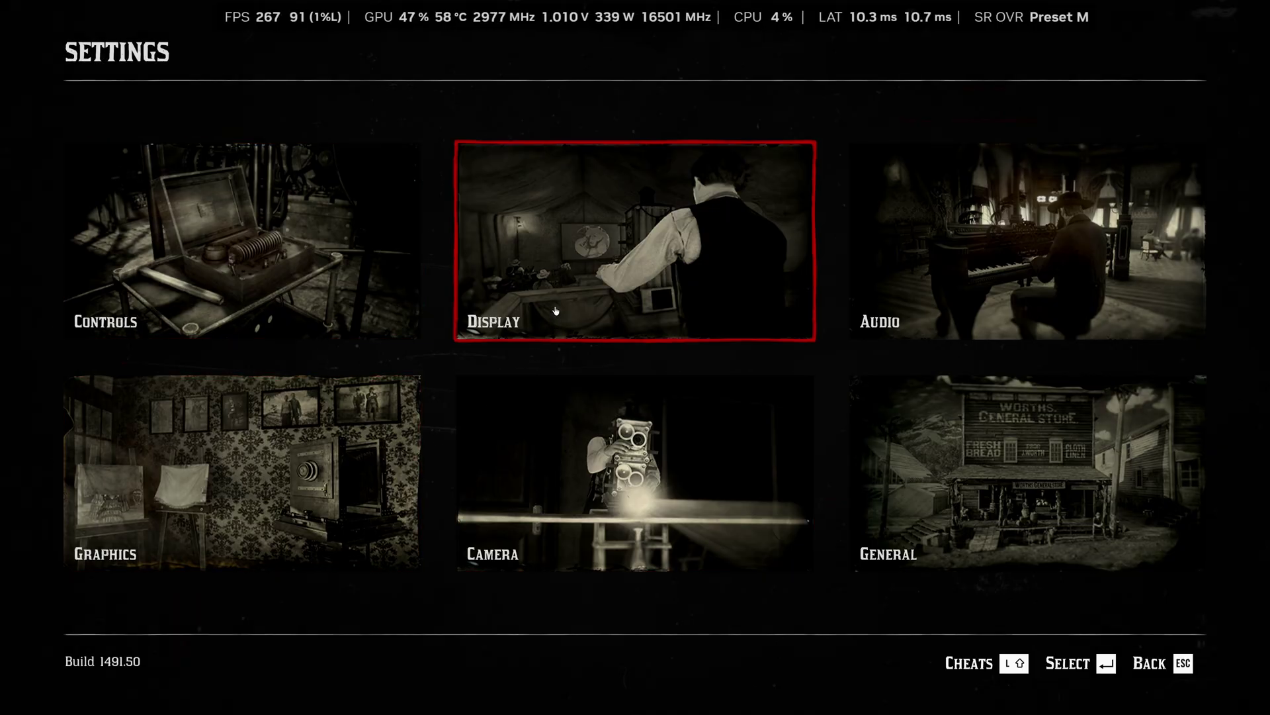
left_click(290, 471)
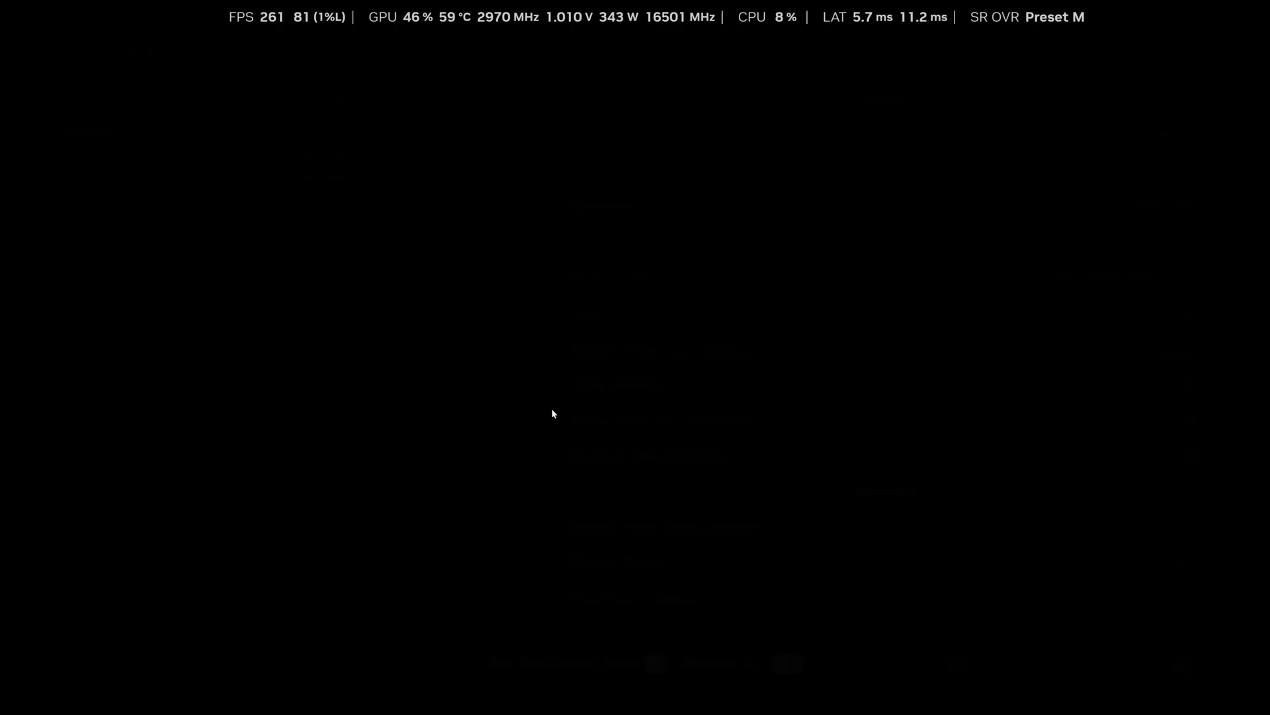
Step: Set NVIDIA DLSS to Quality in the graphics settings and apply the change
key("Down")
key("Down")
key("Down")
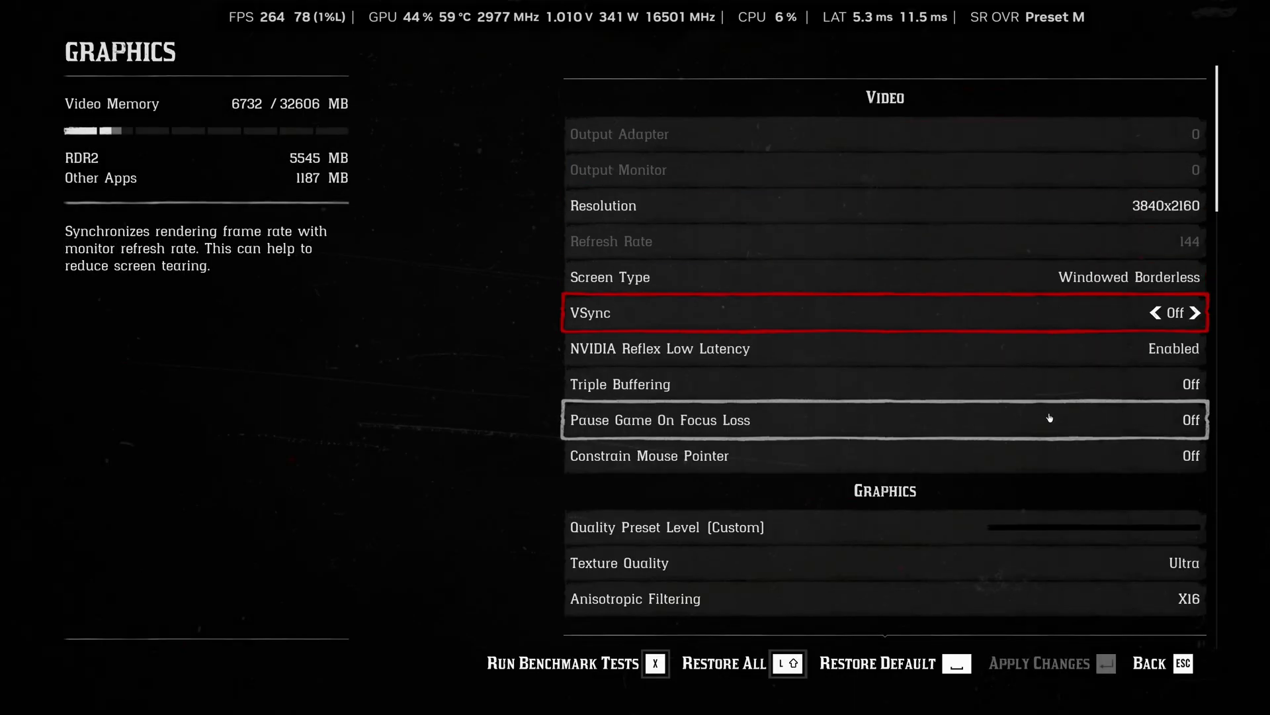
key("Down")
key("Down")
key("Down")
key("Down")
key("Down")
key("Down")
key("Down")
key("Down")
key("Down")
key("Down")
key("Down")
key("Down")
key("Down")
key("Down")
key("Down")
key("Down")
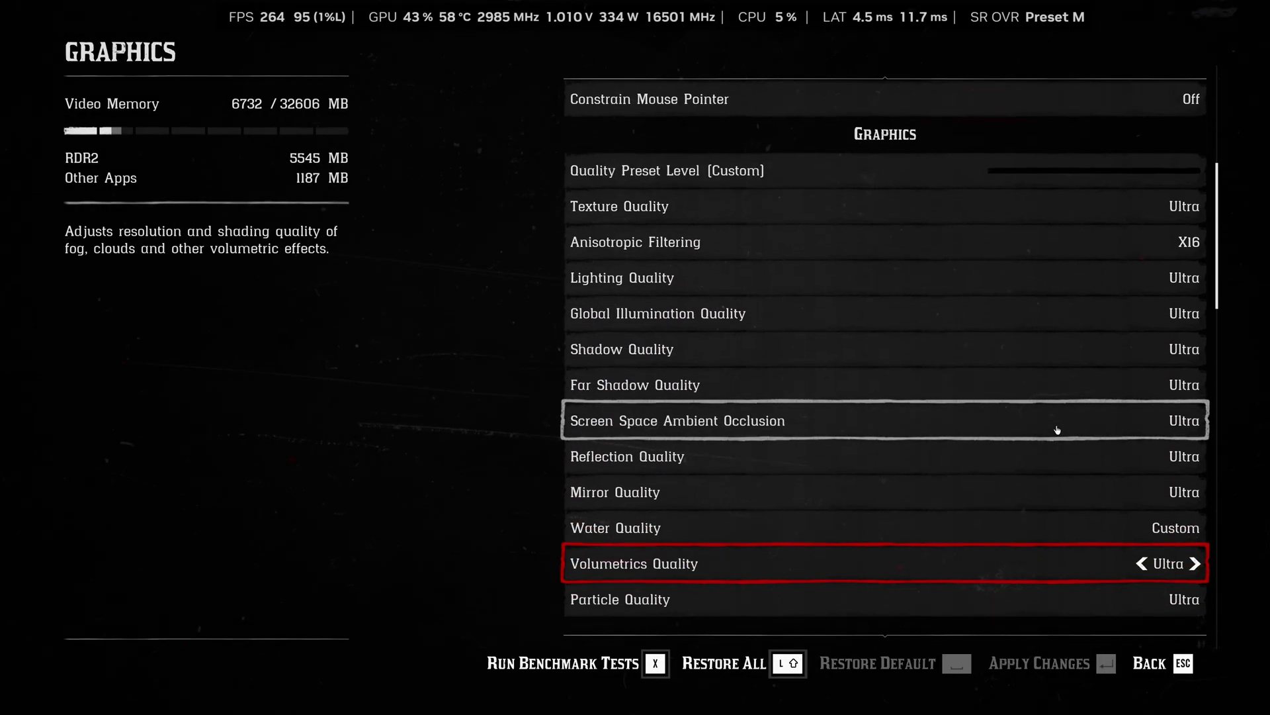
key("Down")
key("Down")
key("Down")
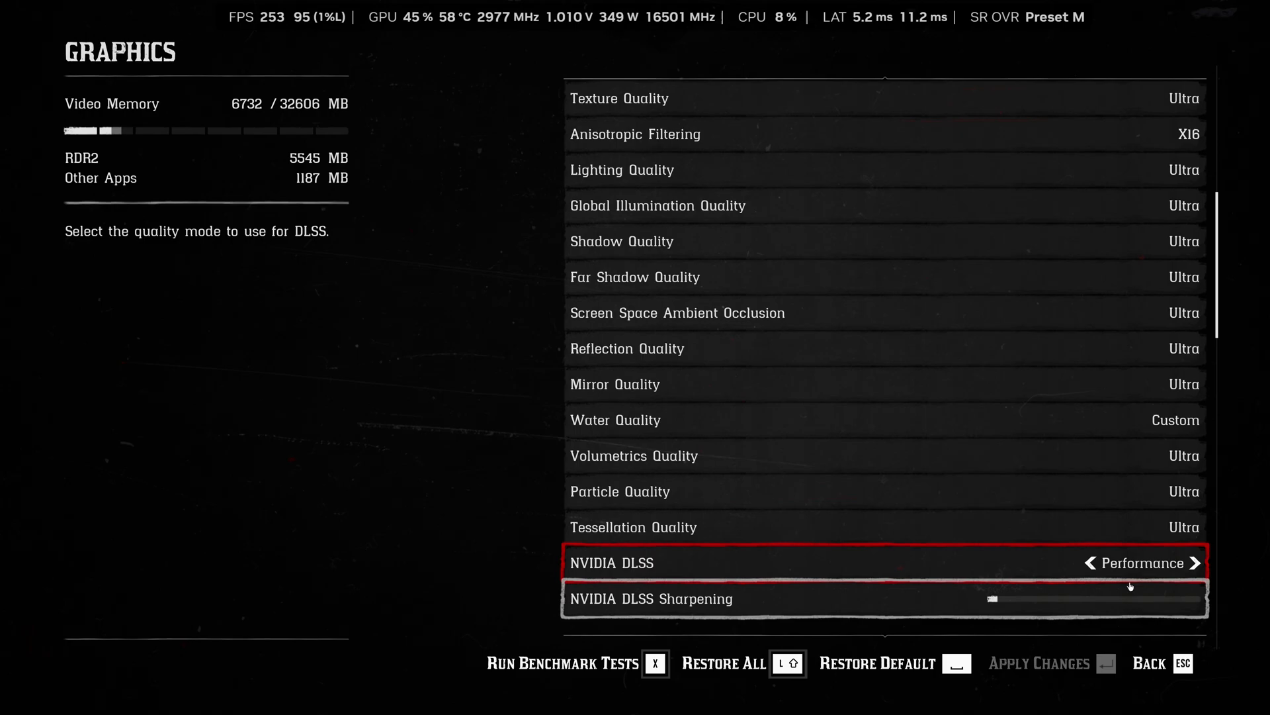
left_click(1091, 564)
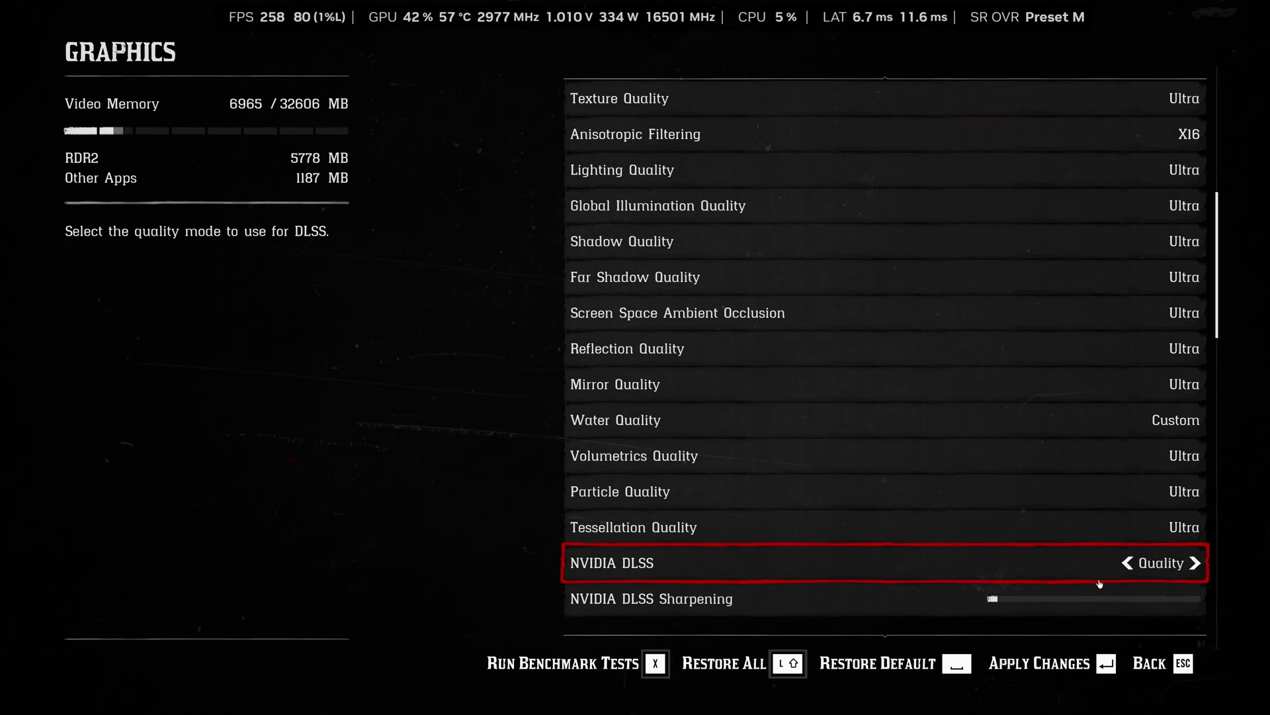
left_click(1105, 665)
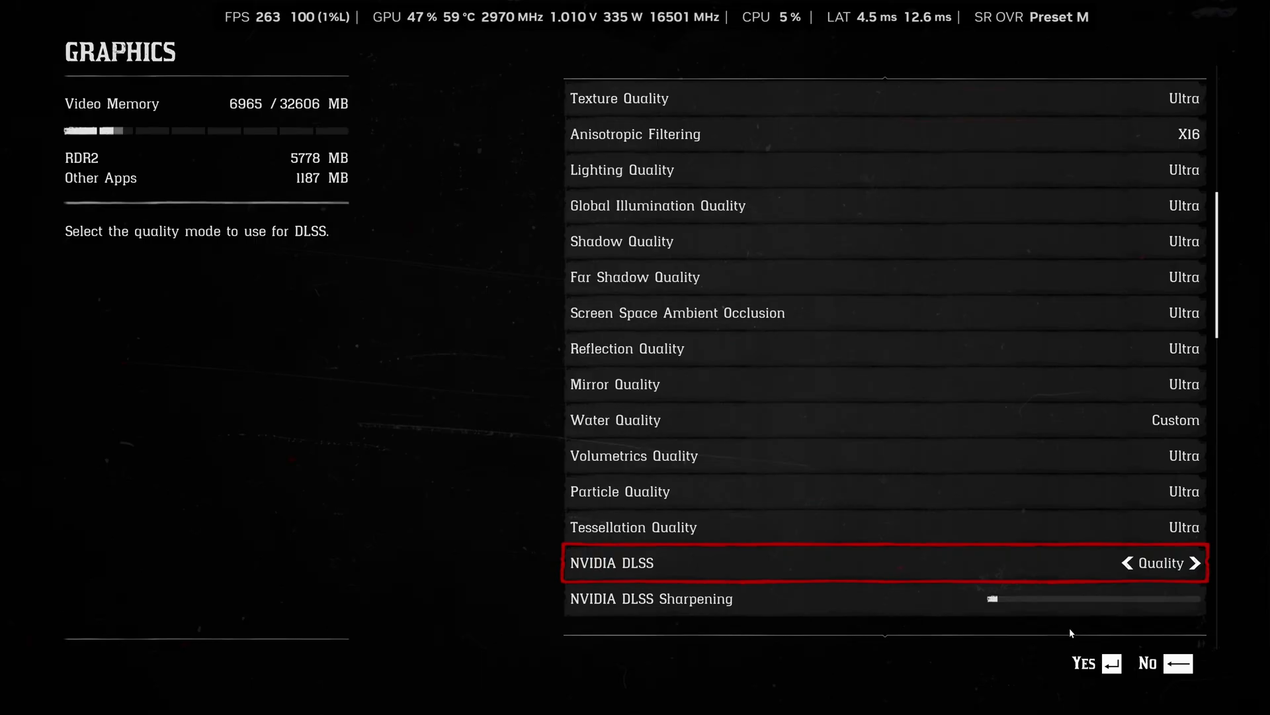
left_click(1096, 662)
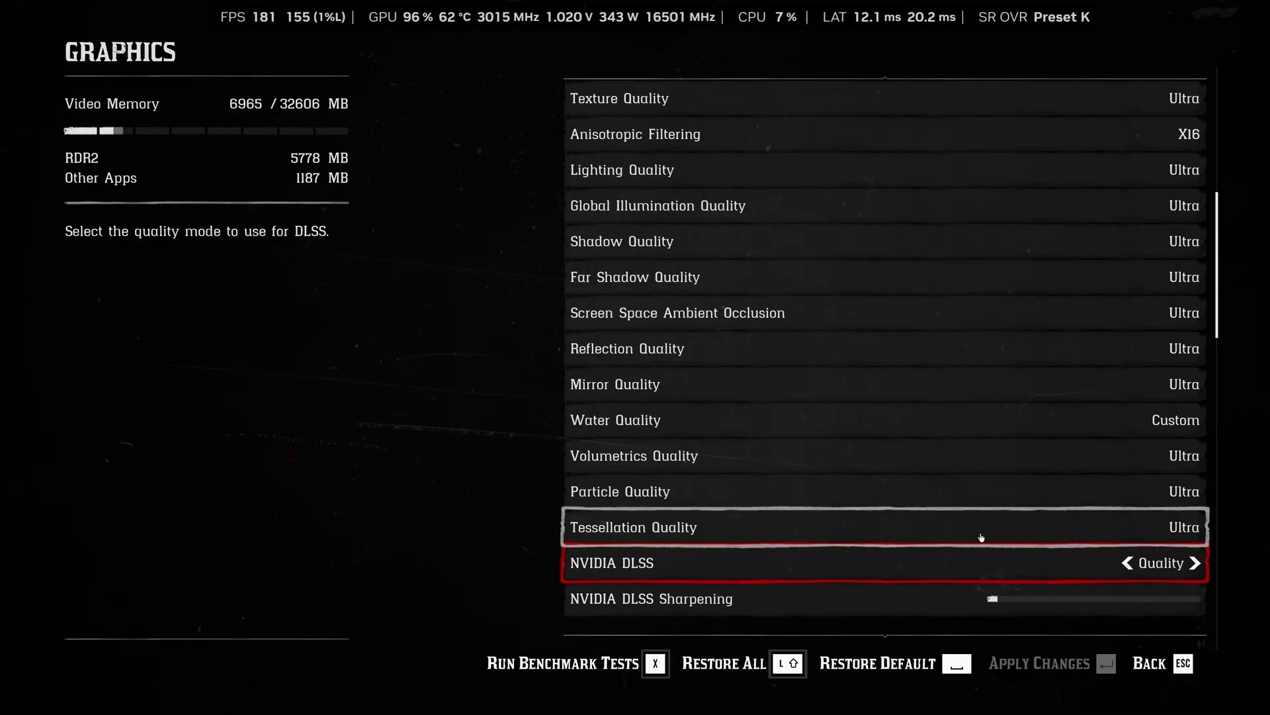
Step: Leave the graphics settings and return to the gameplay
key("Escape")
key("Escape")
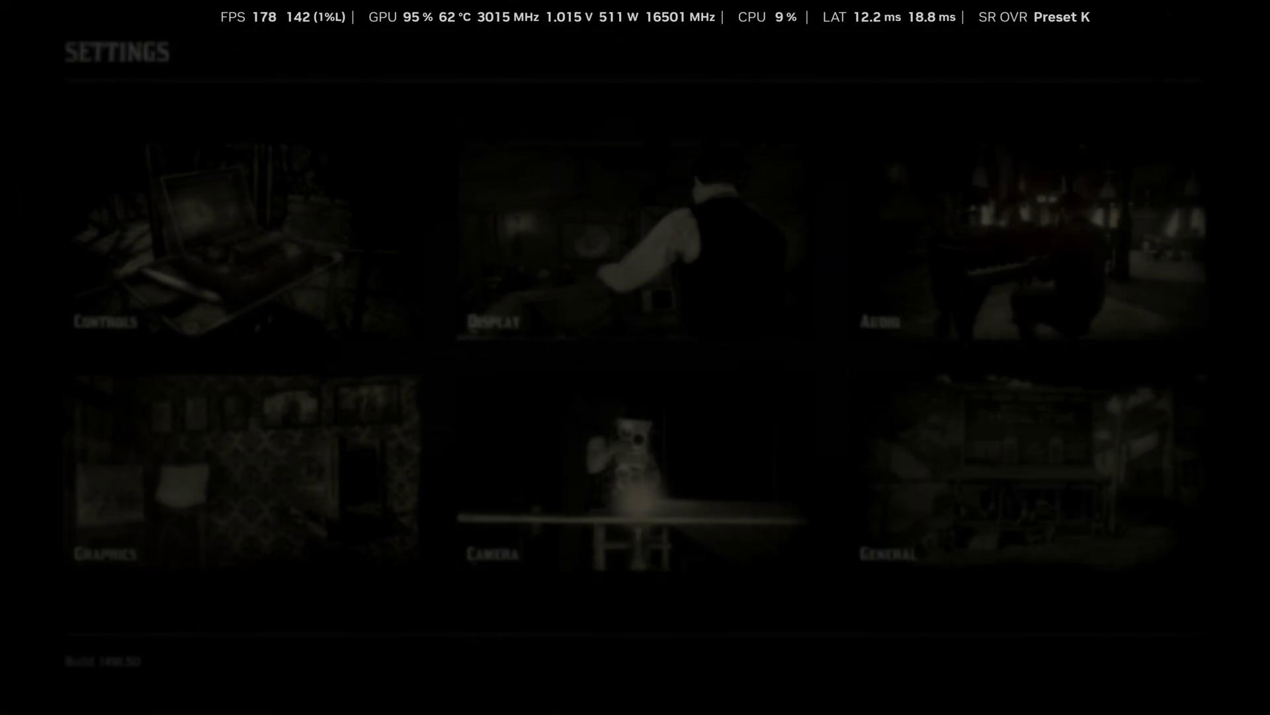
key("Escape")
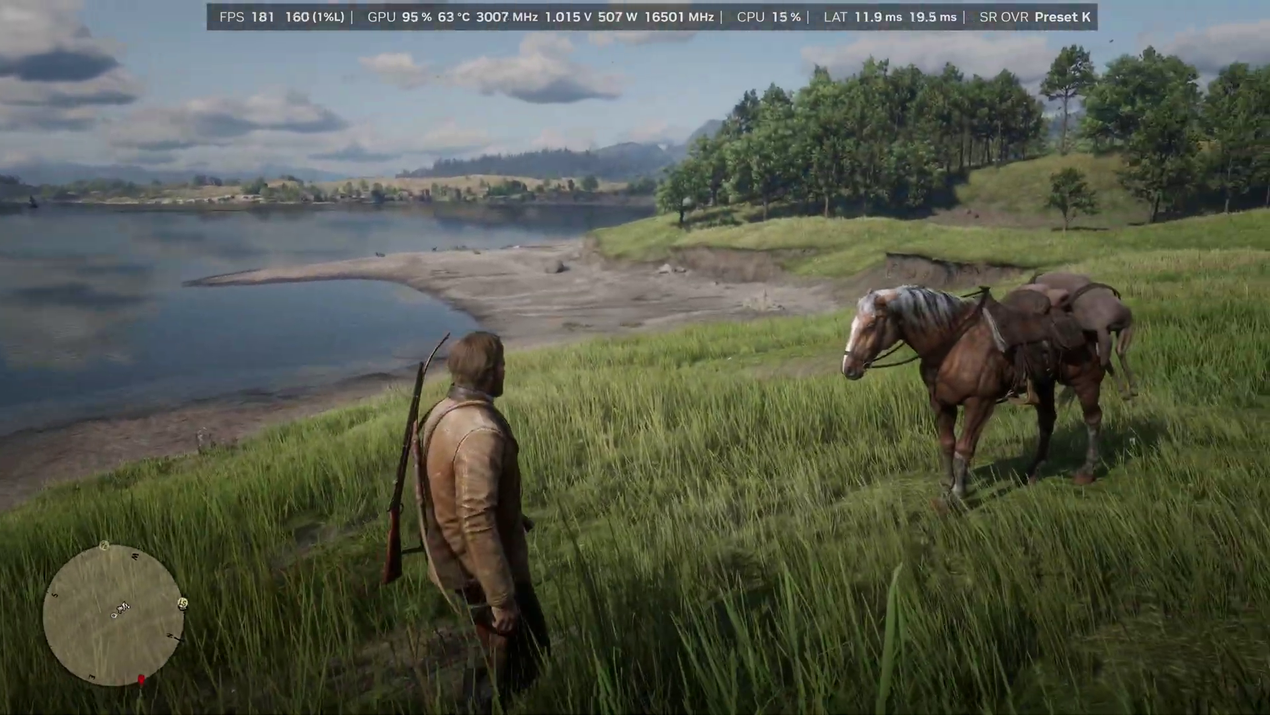
Step: Walk the character around the horse on the grassy lakeshore to examine image quality and performance with DLSS Quality
key("w")
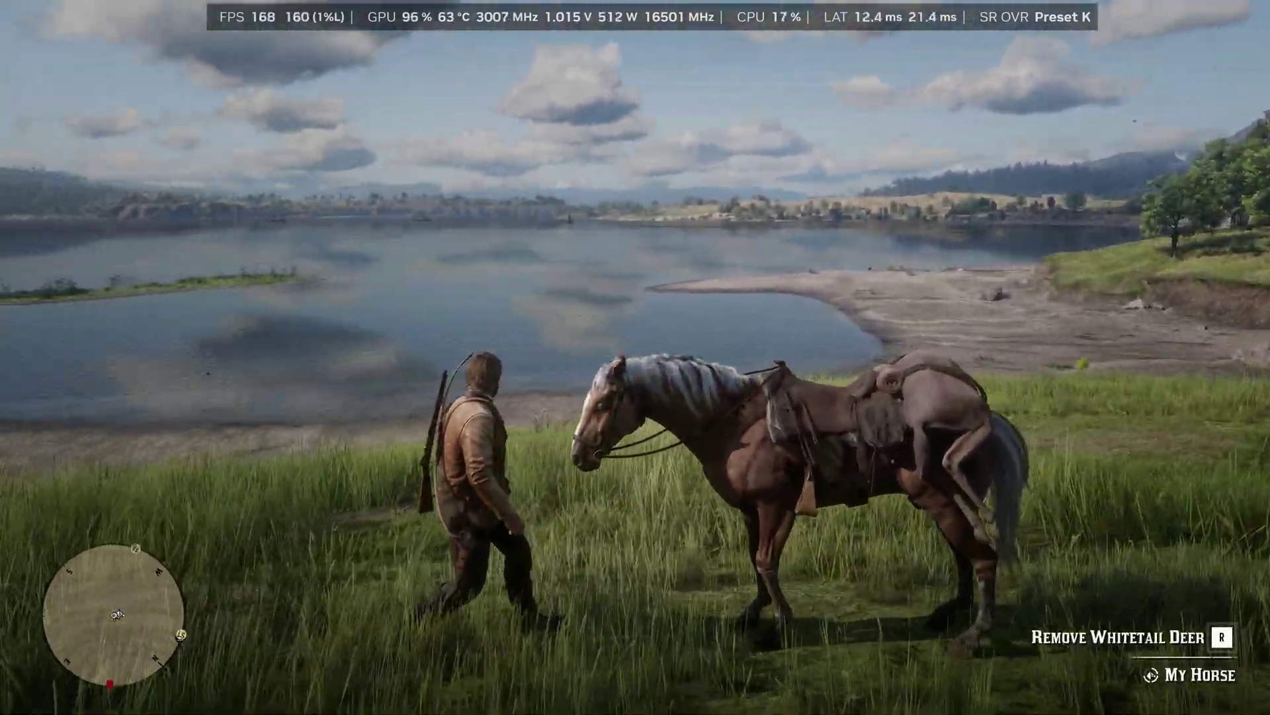
key("s")
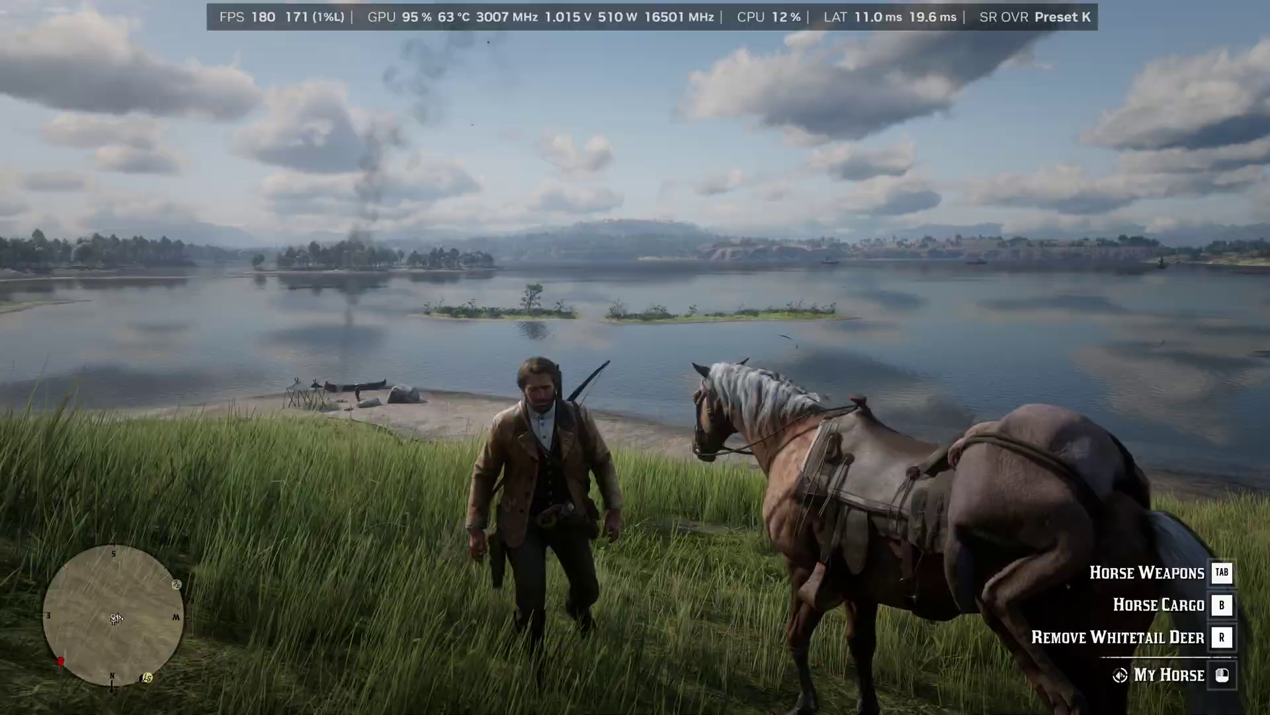
key("s")
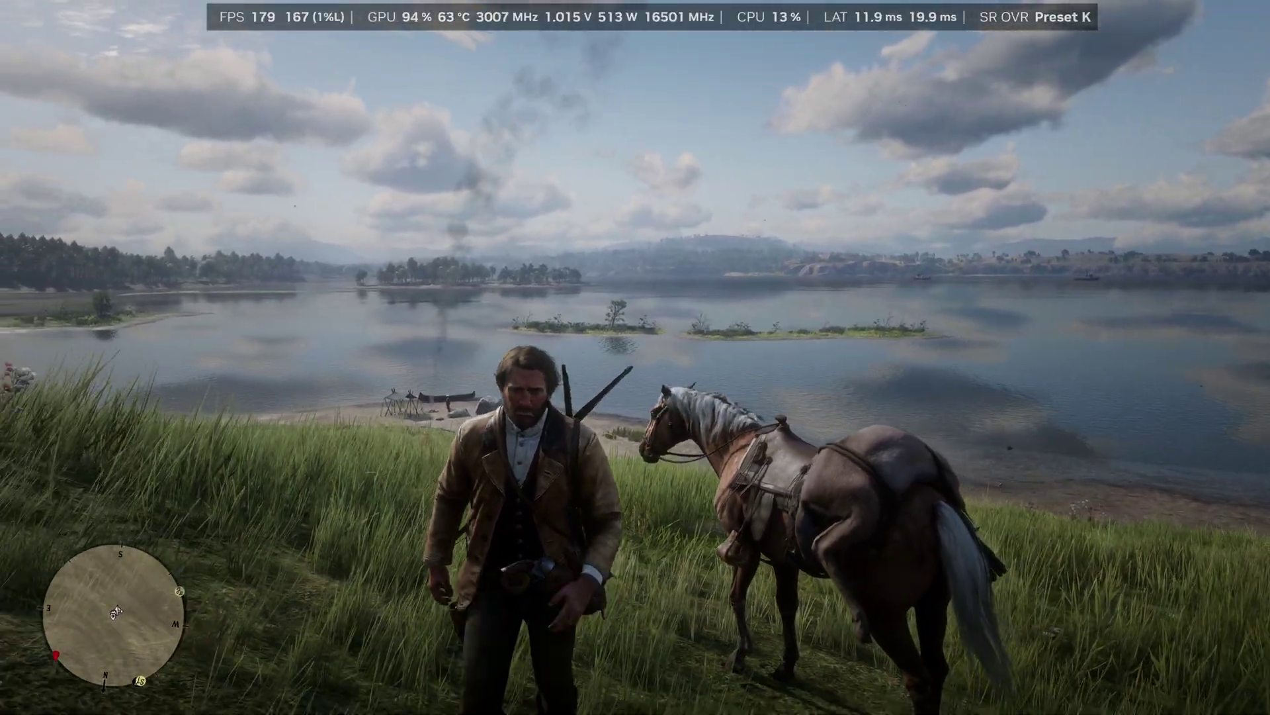
key("d")
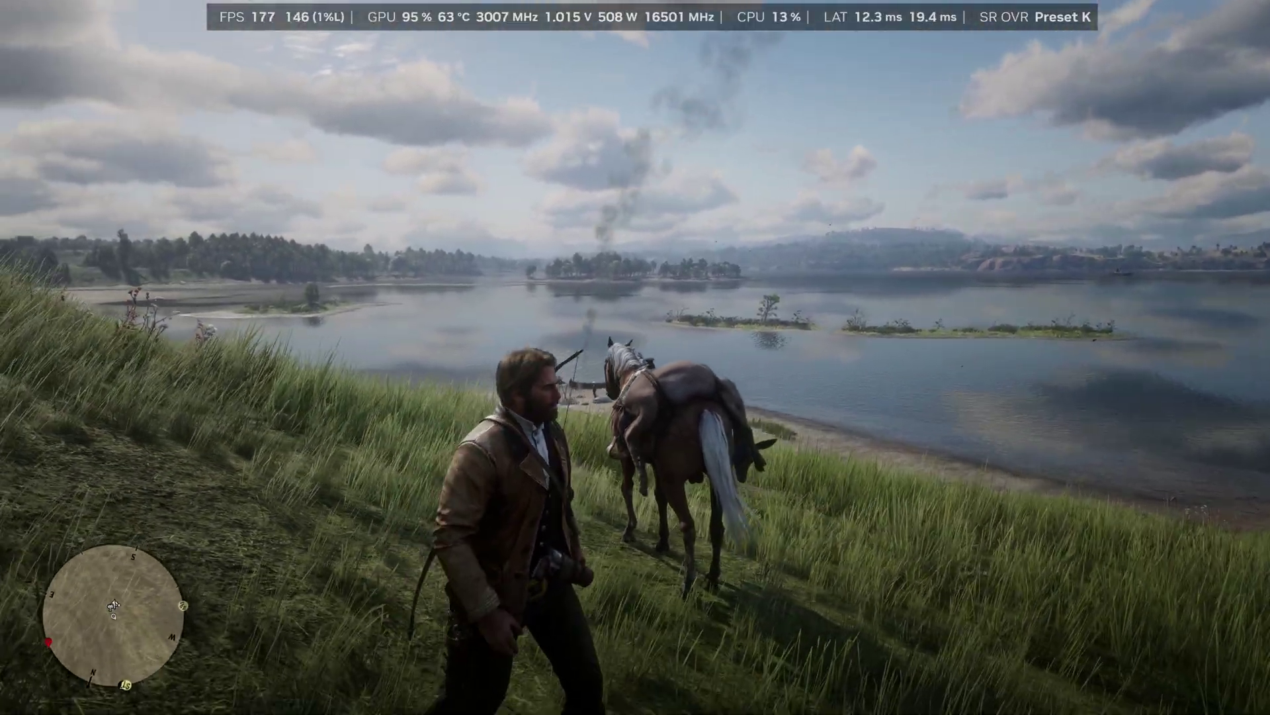
key("w")
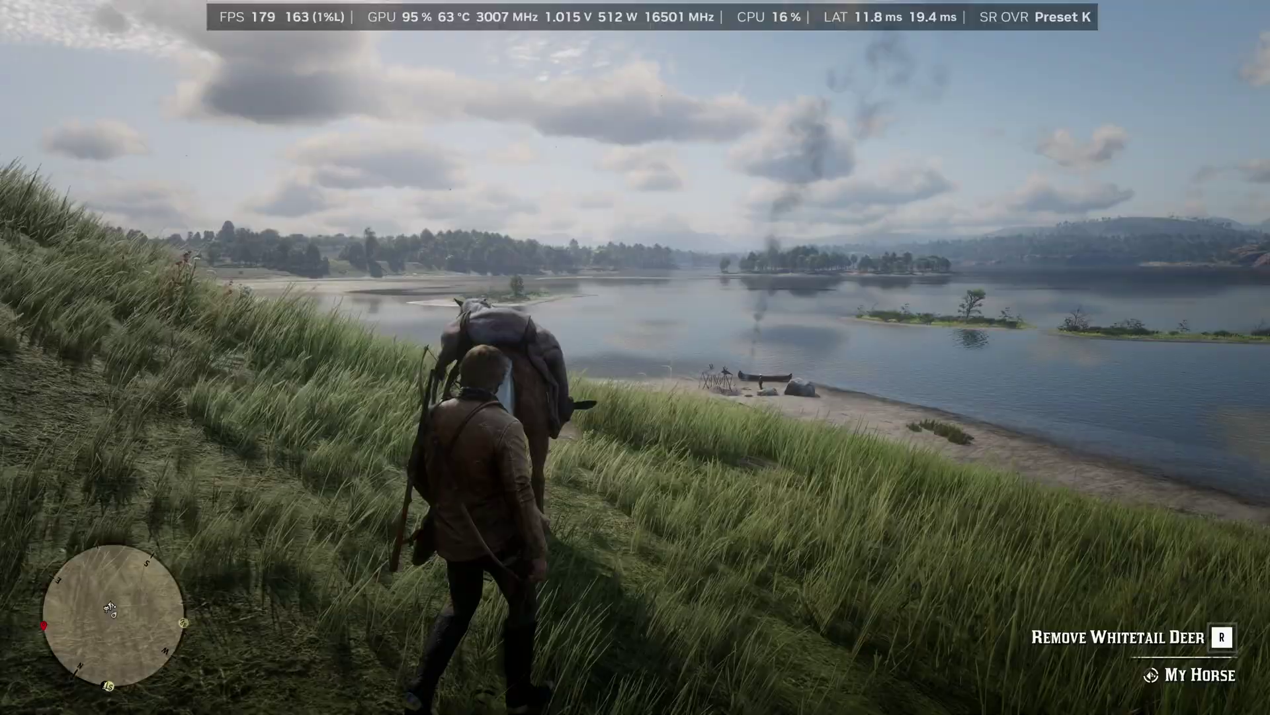
key("w")
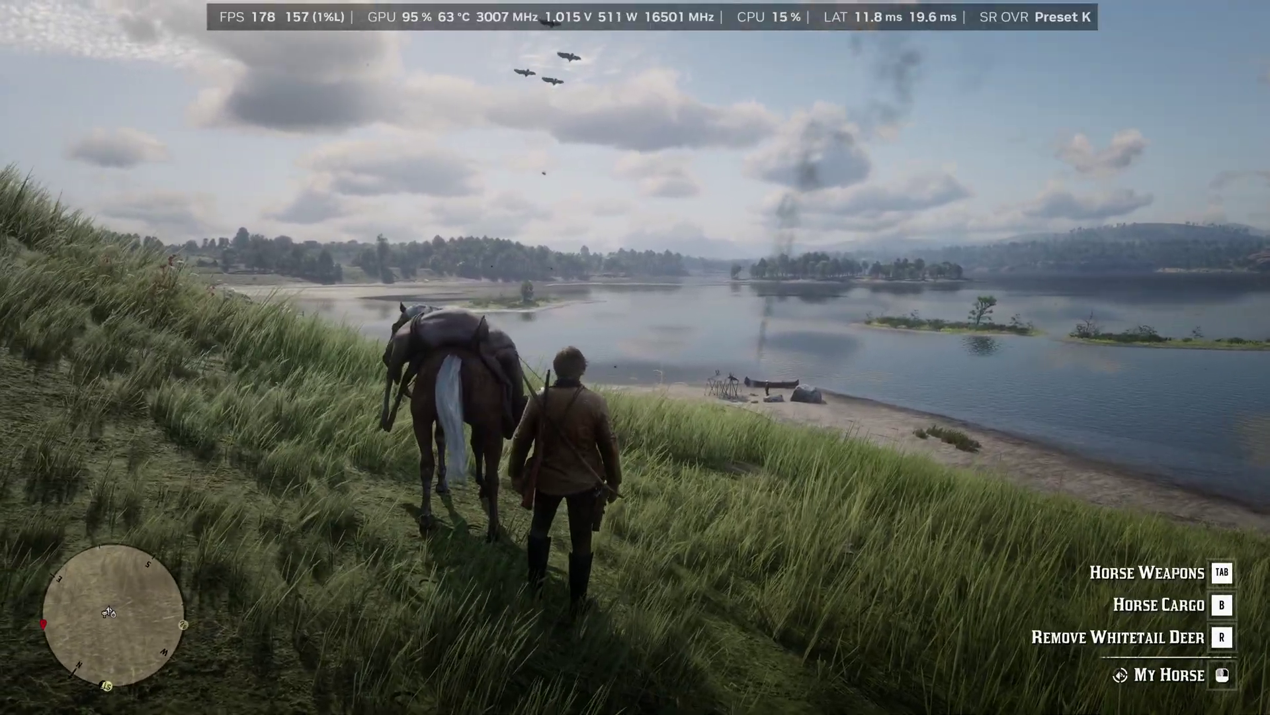
key("s")
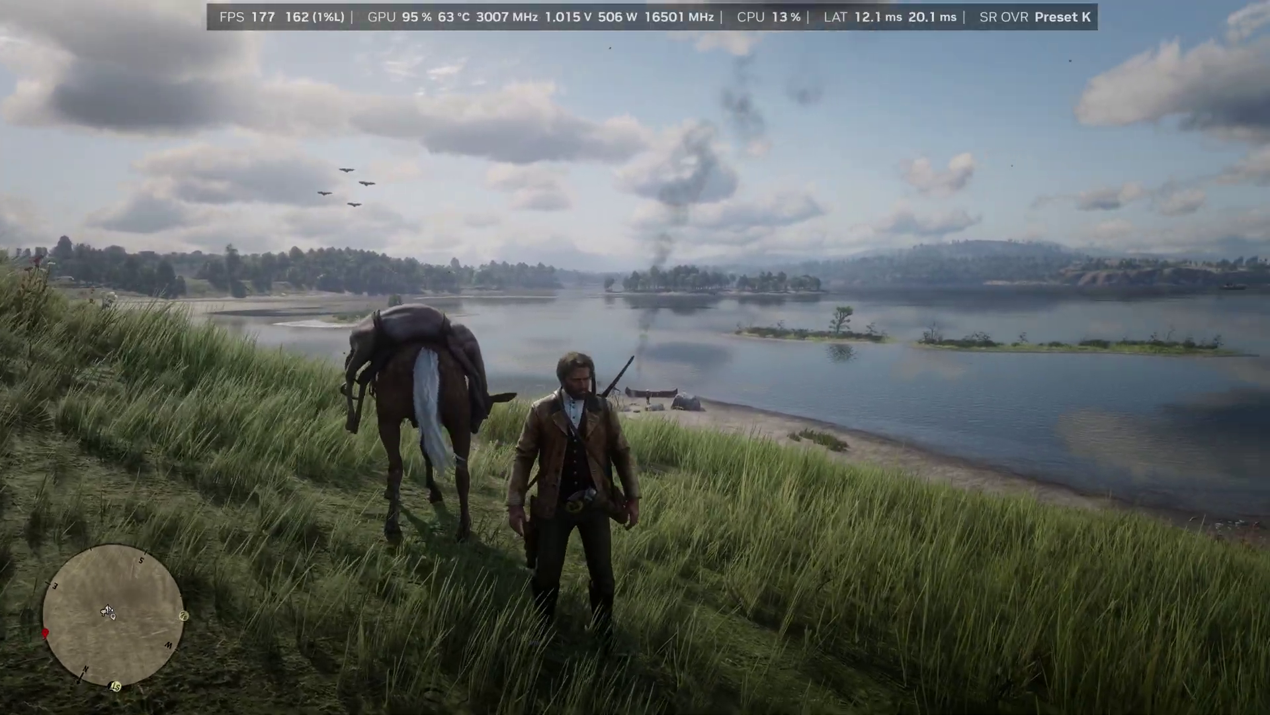
key("s")
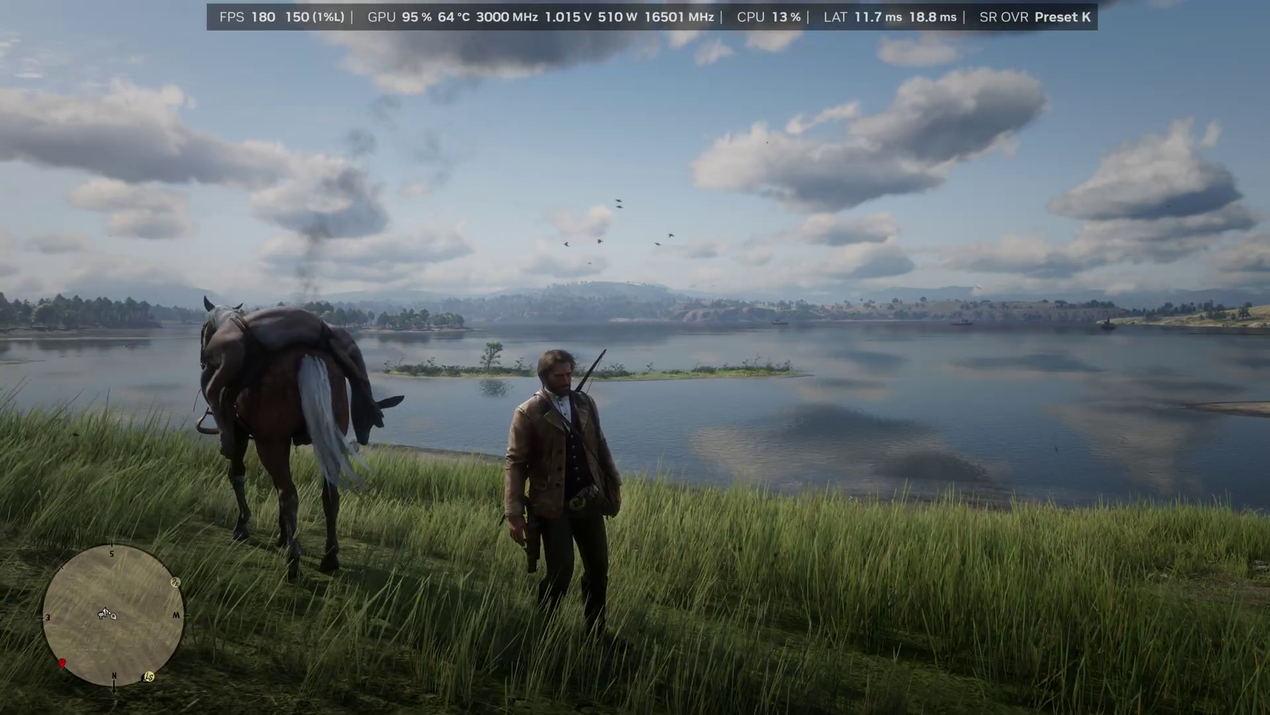
Step: Quit the game to the desktop and minimise the Rockstar Games Launcher window
key("Escape")
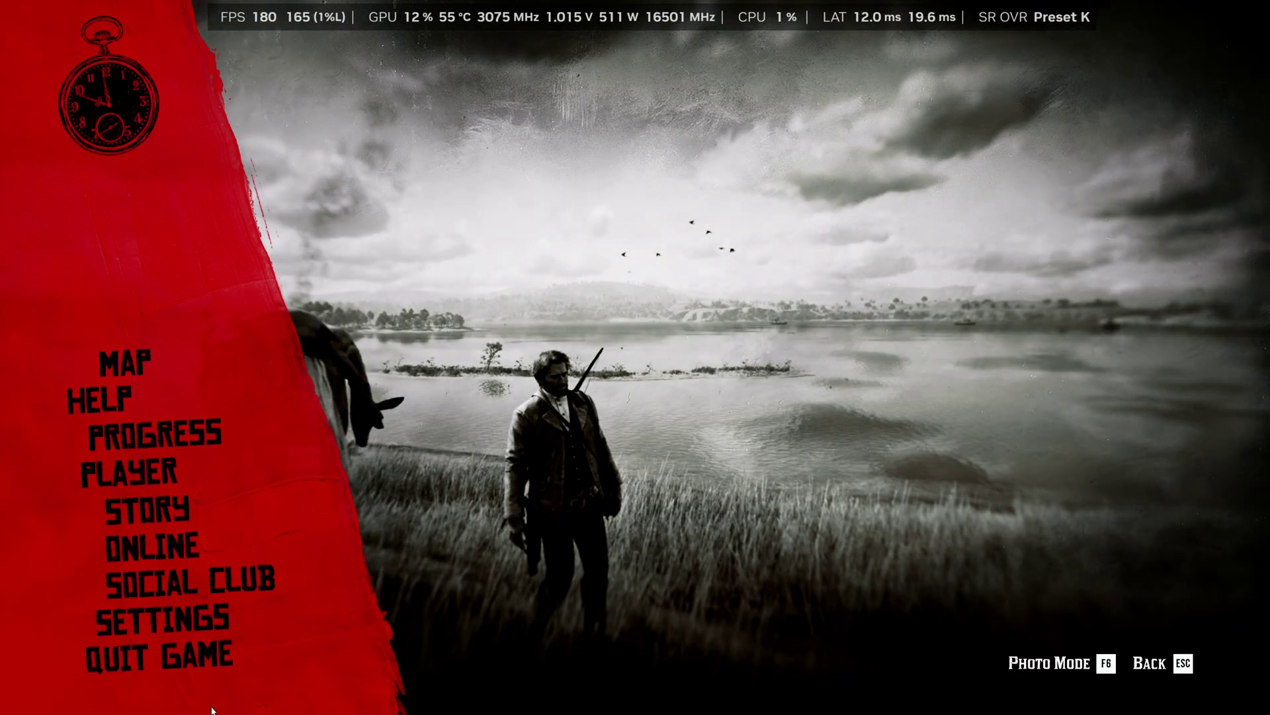
key("Escape")
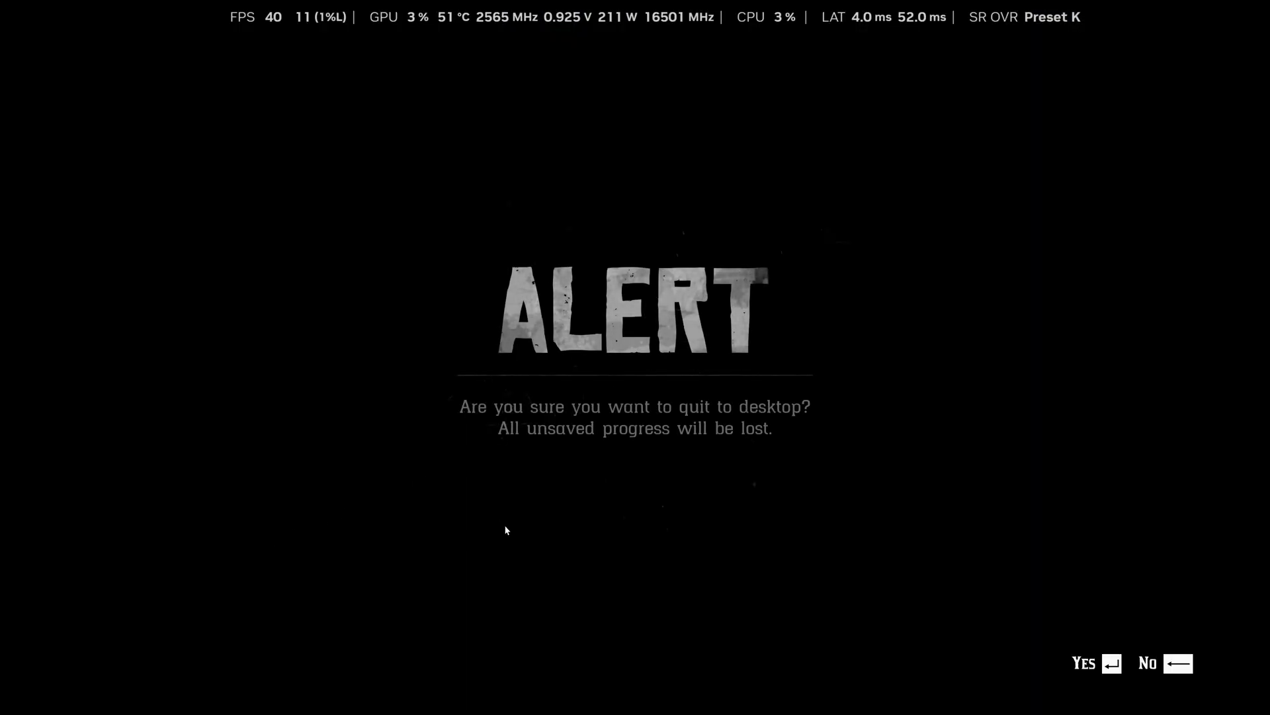
left_click(1095, 665)
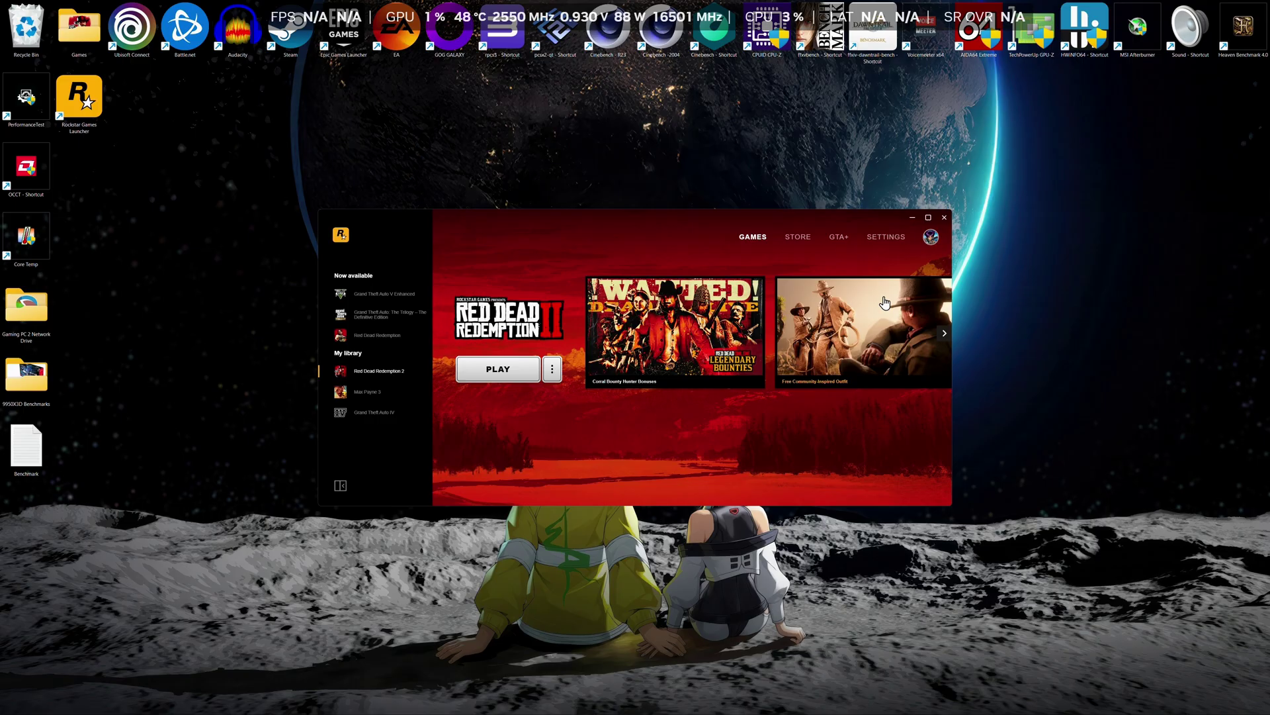
left_click(911, 218)
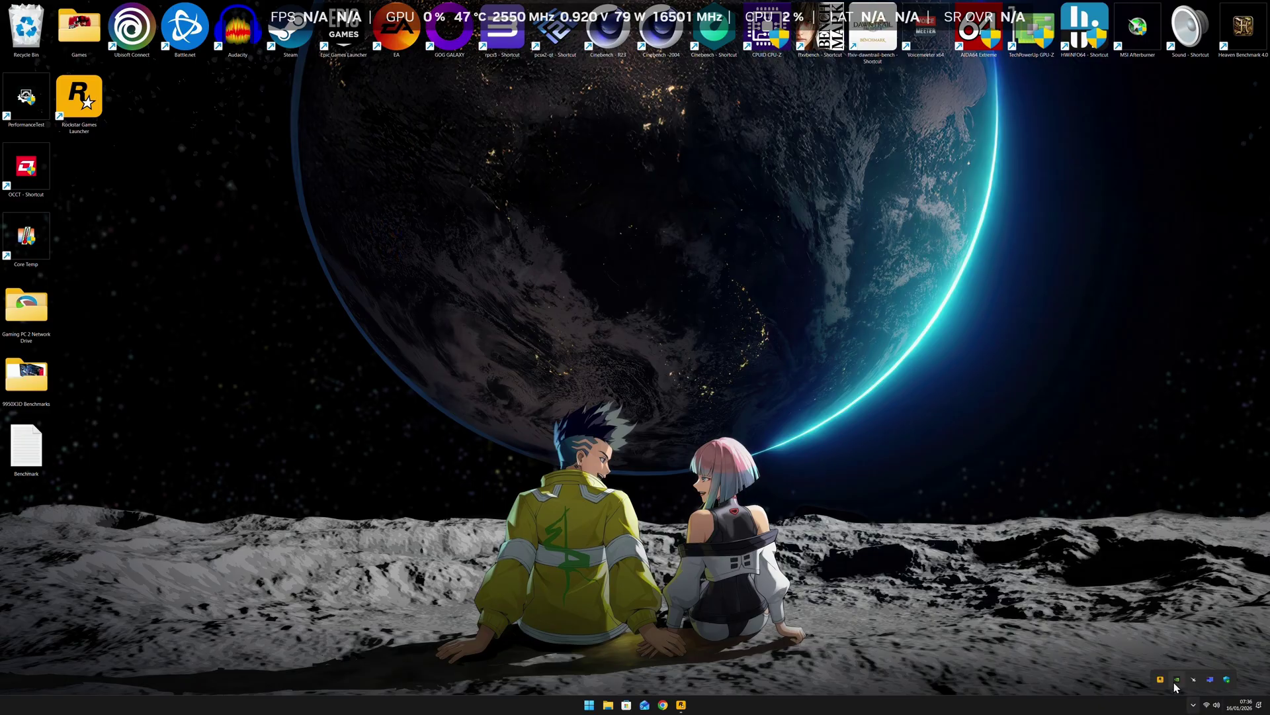
Step: Switch to the NVIDIA App and open its settings, where the NVIDIA overlay option is found
right_click(1176, 683)
left_click(1201, 649)
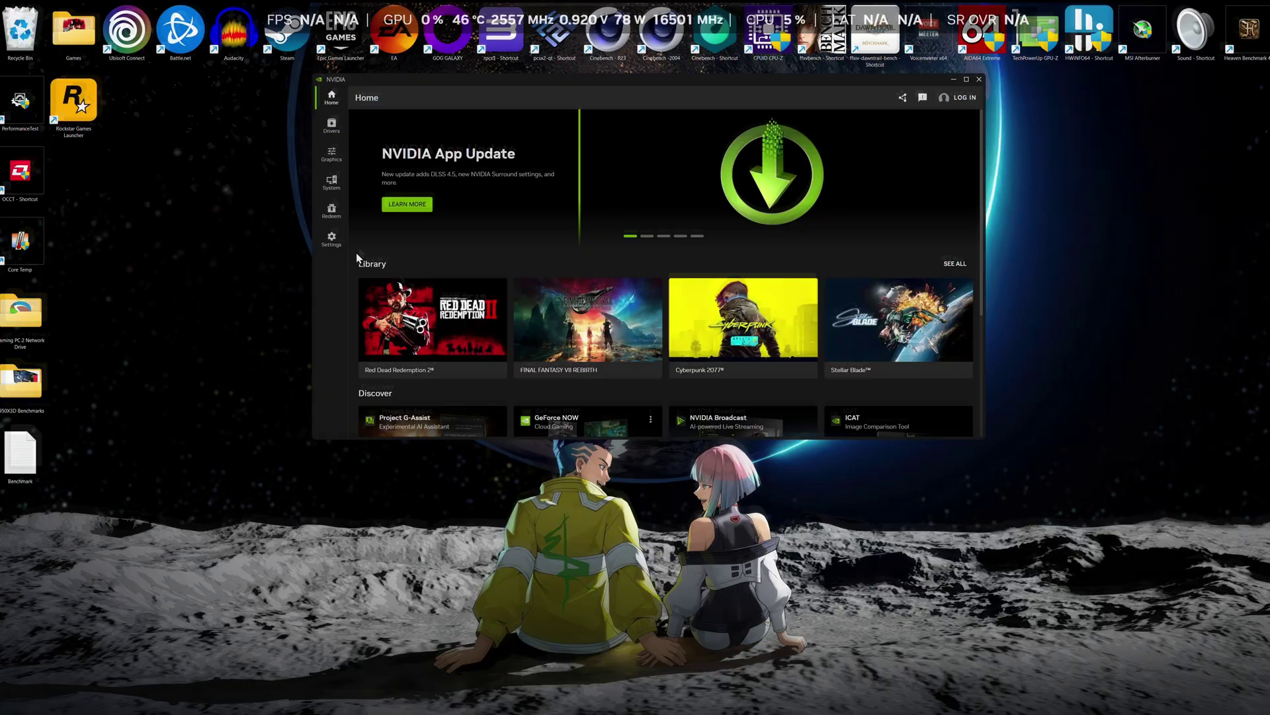
left_click(332, 239)
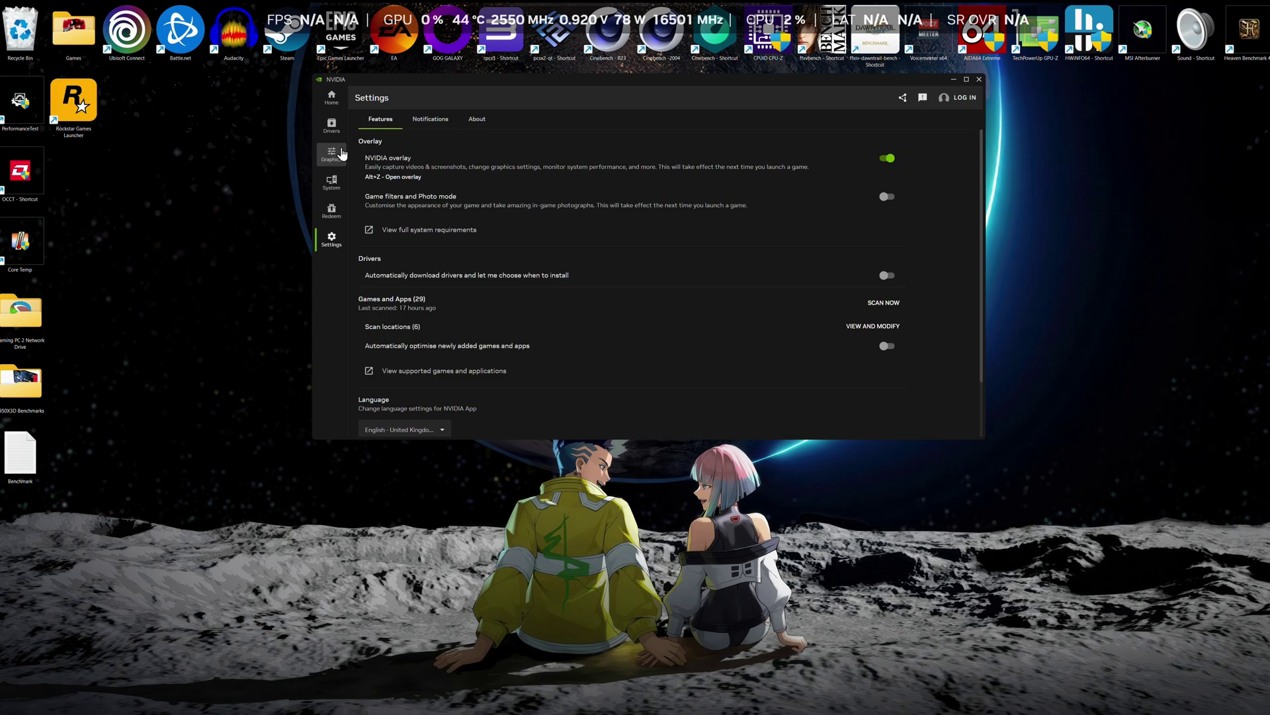
Step: Bring up the NVIDIA overlay and open the heads up display configuration for its statistics
key("alt+z")
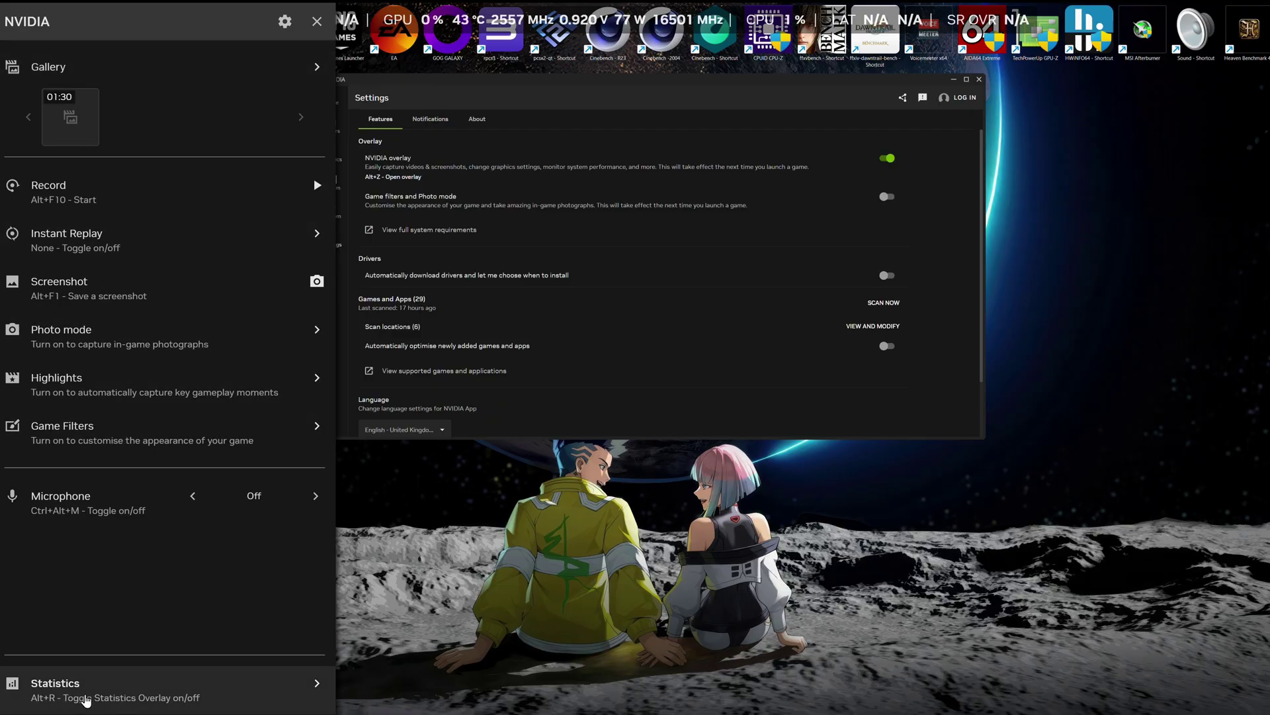
left_click(74, 696)
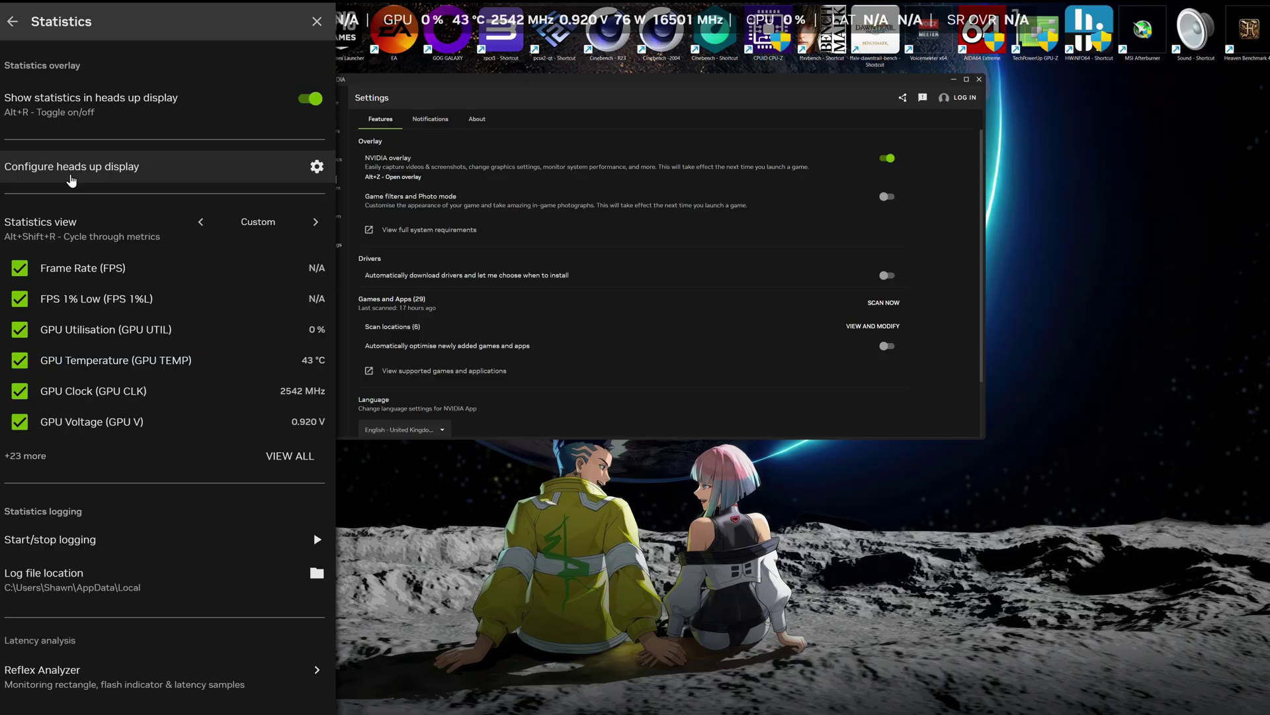
left_click(312, 168)
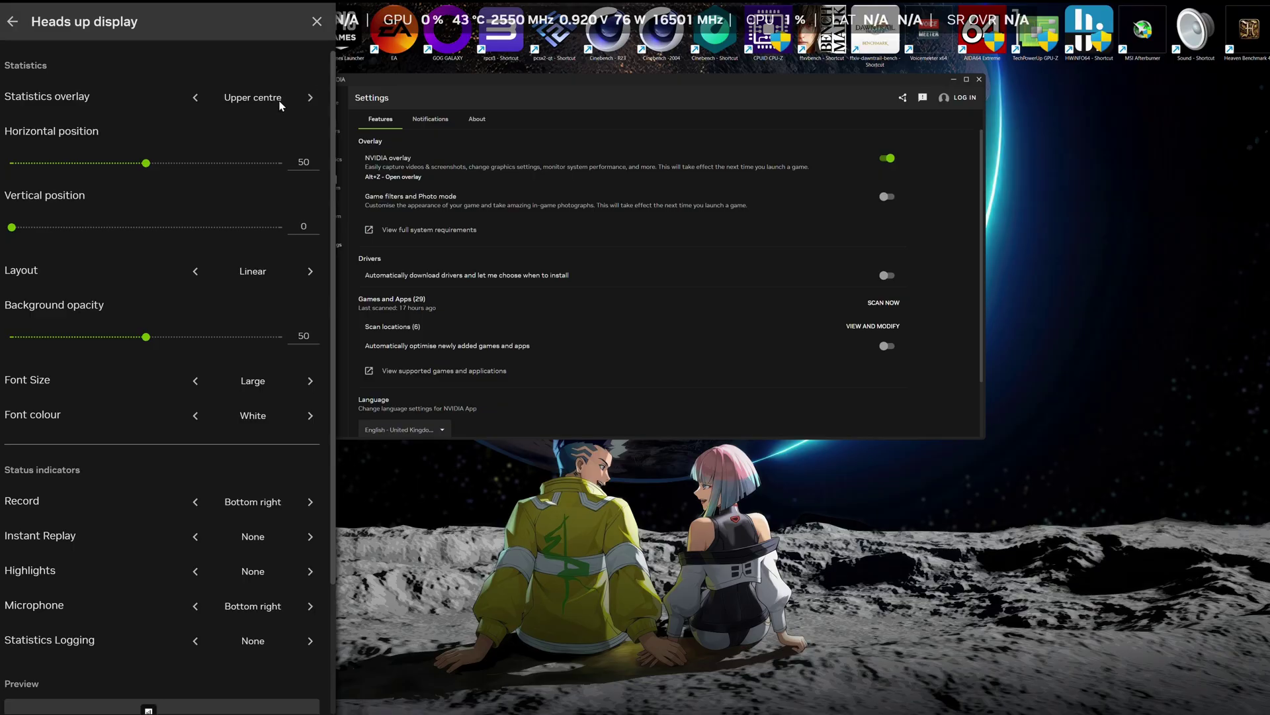
Step: Cycle the statistics overlay through the available screen positions, ending on Upper left
left_click(309, 99)
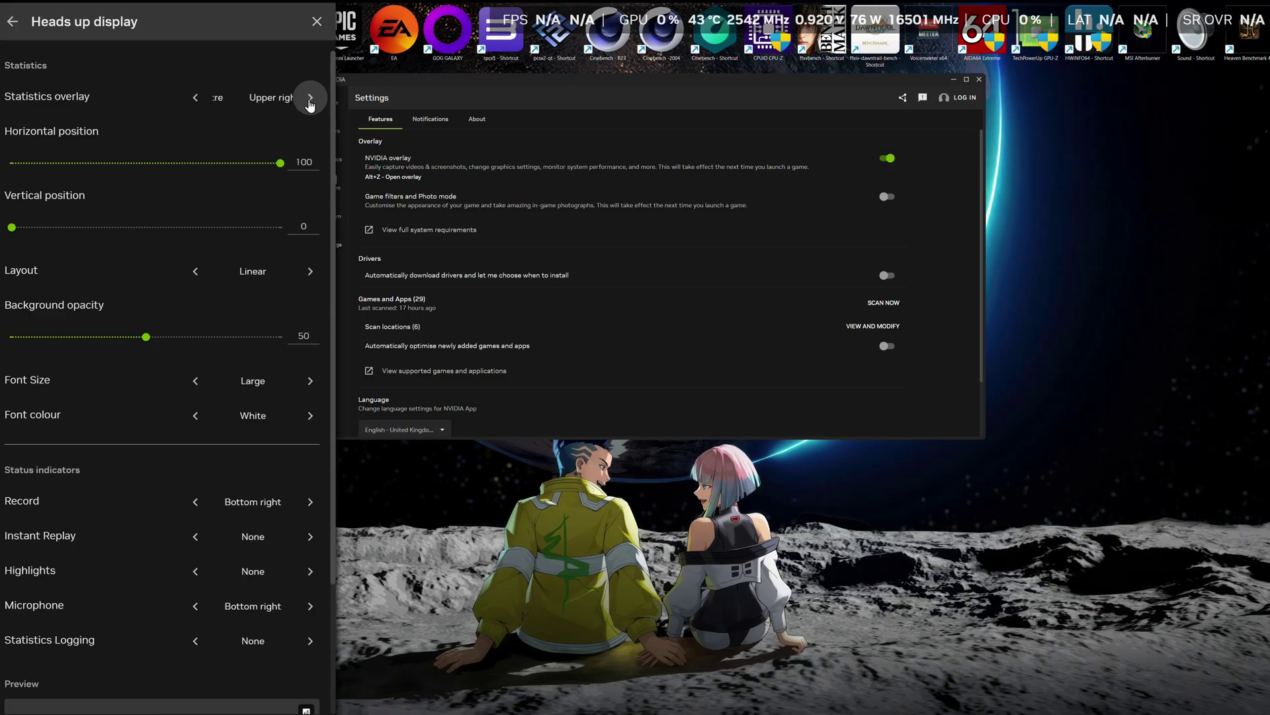
left_click(310, 99)
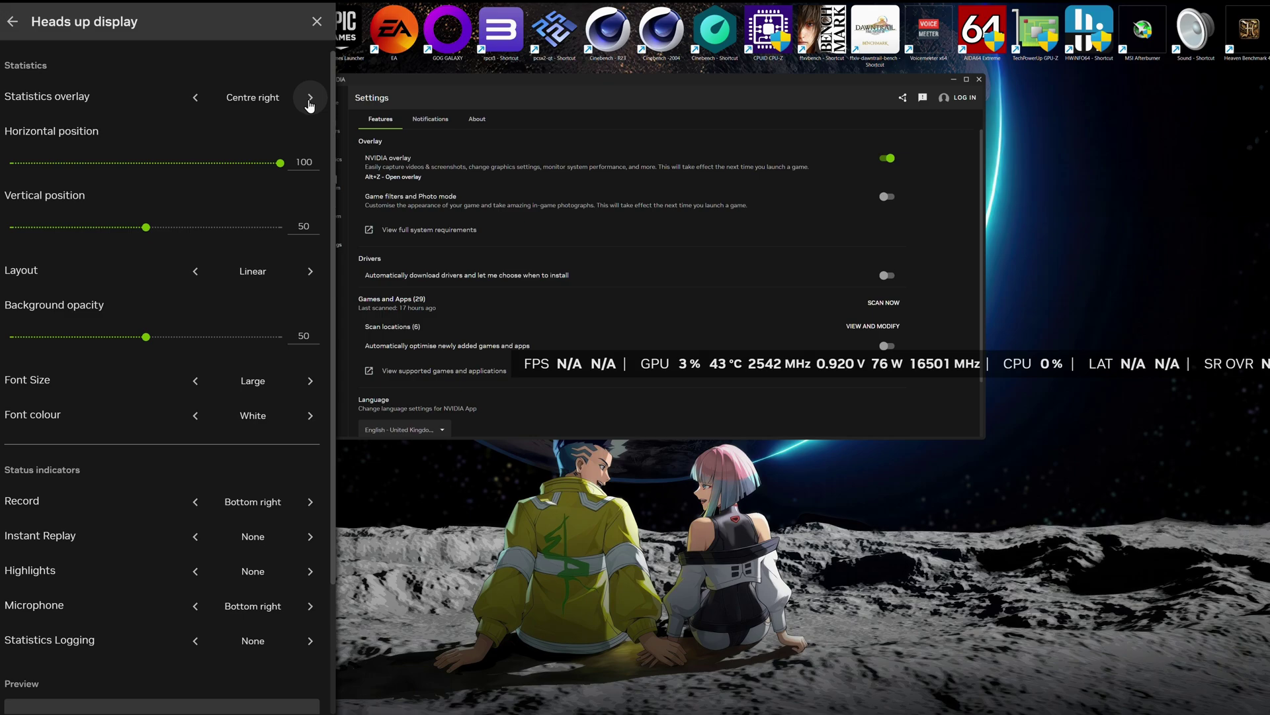
left_click(310, 99)
left_click(311, 103)
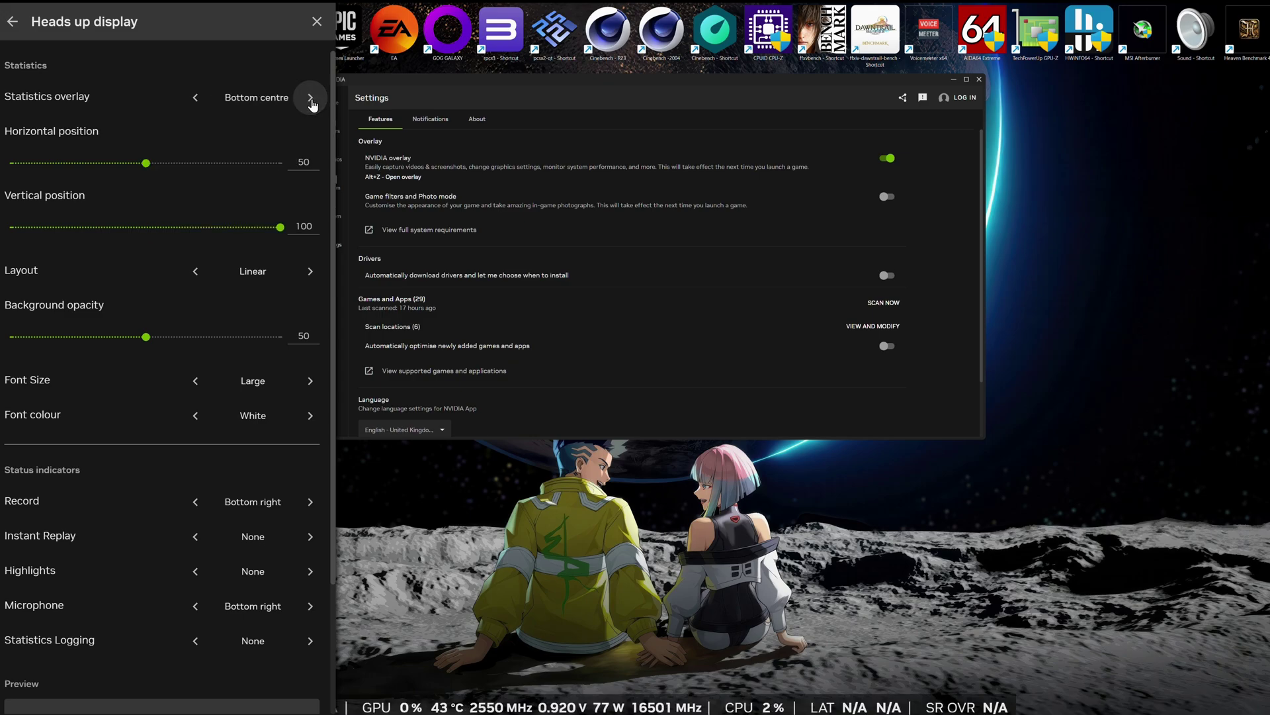
left_click(311, 104)
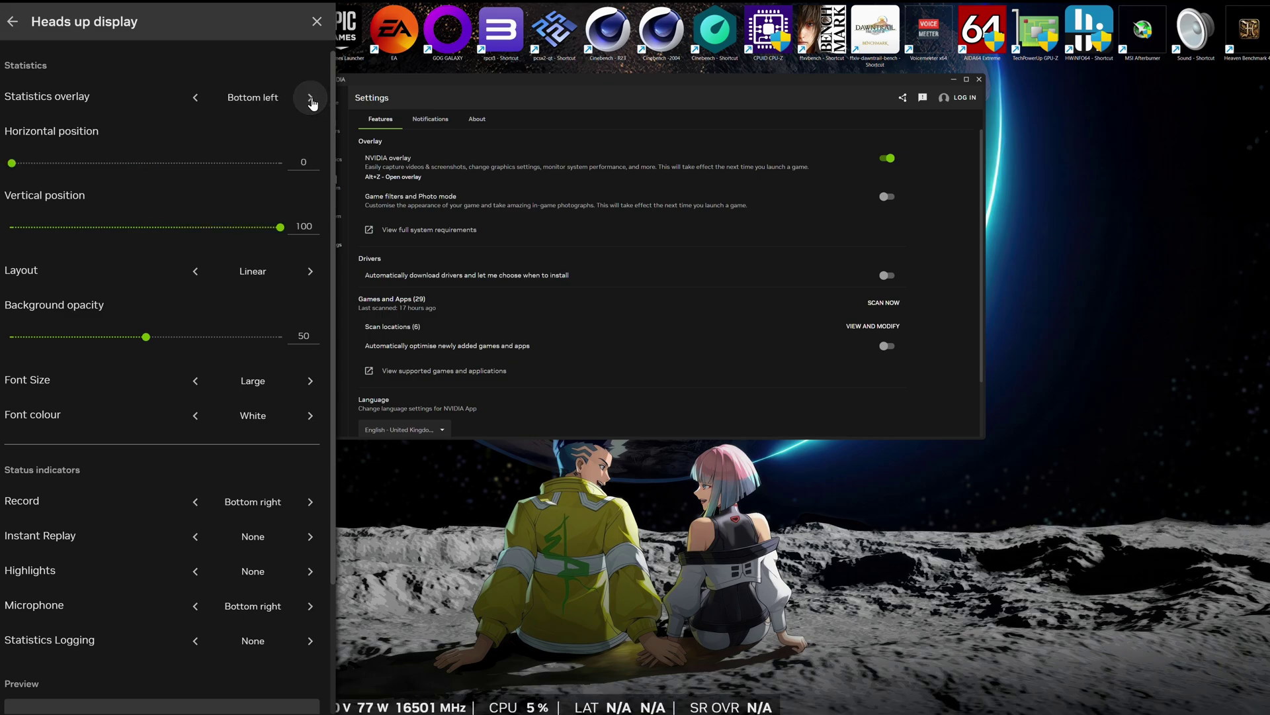
left_click(311, 103)
left_click(311, 104)
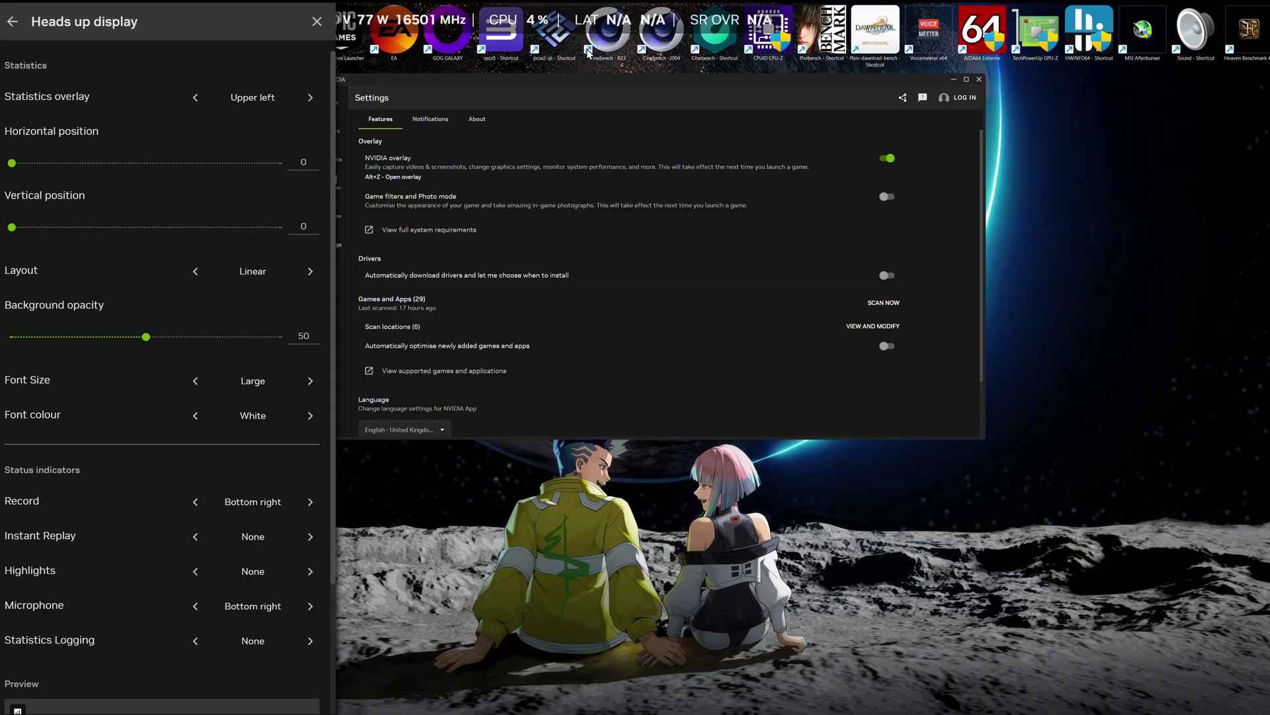
Step: Switch the statistics overlay layout to Double and on to Stacked, and close the overlay to view it on the desktop
left_click(311, 273)
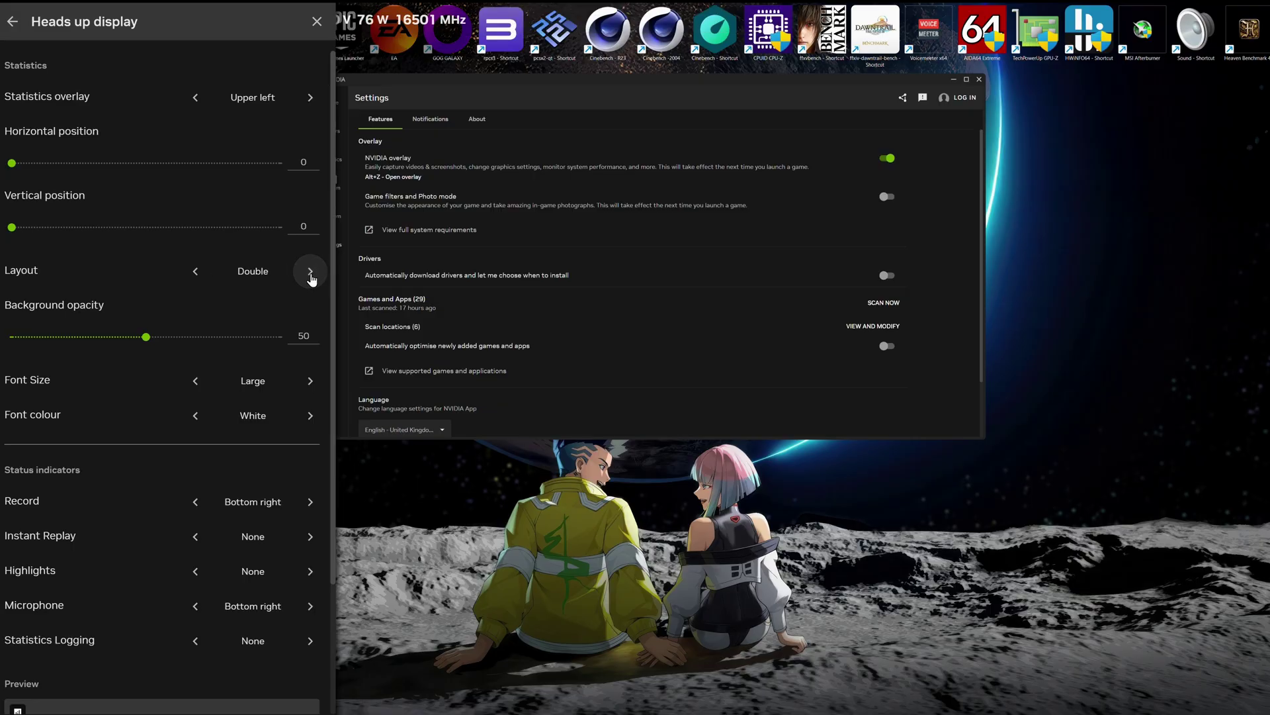
left_click(311, 278)
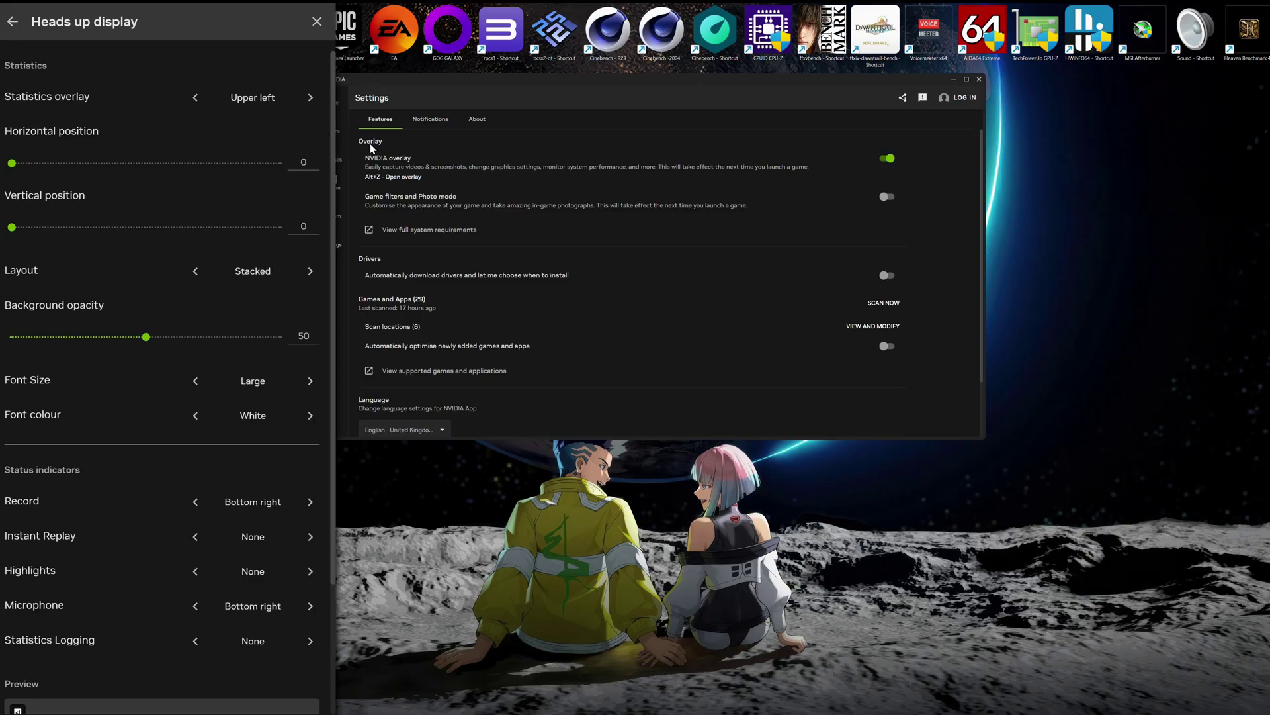
left_click(581, 231)
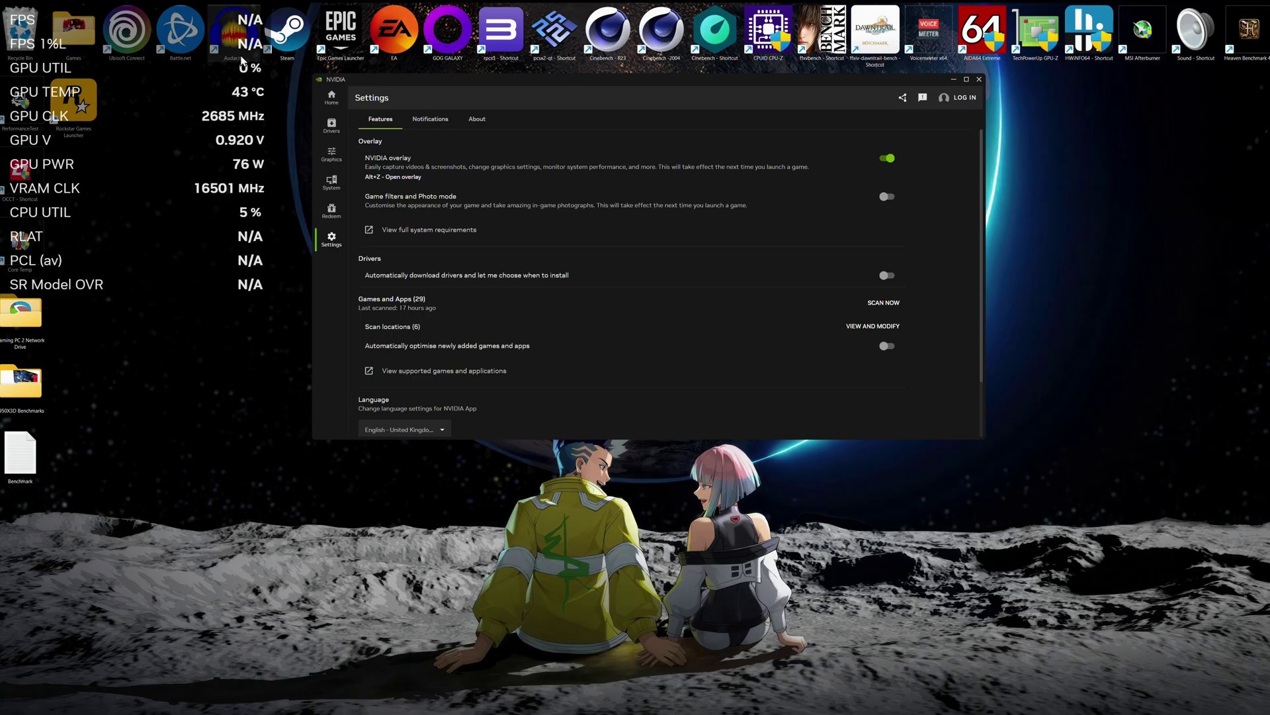
Step: Hide the desktop icons so the statistics stand out against the wallpaper
right_click(278, 459)
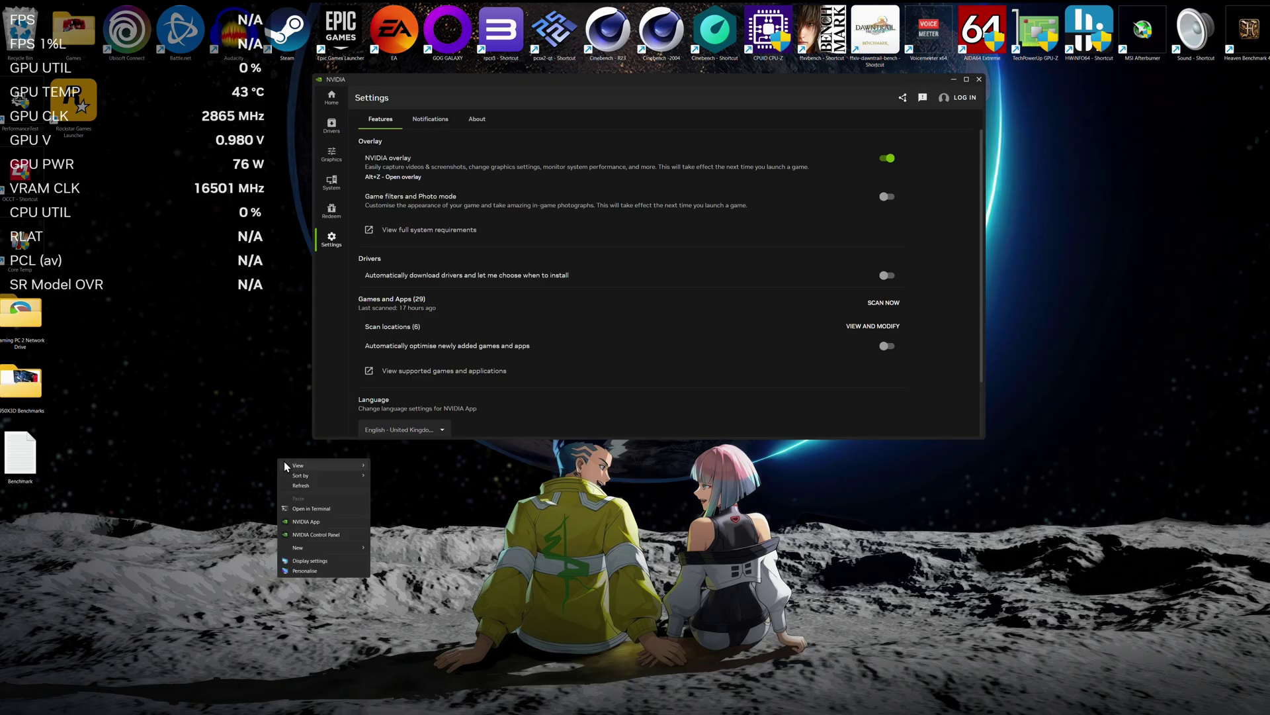
mouse_move(360, 465)
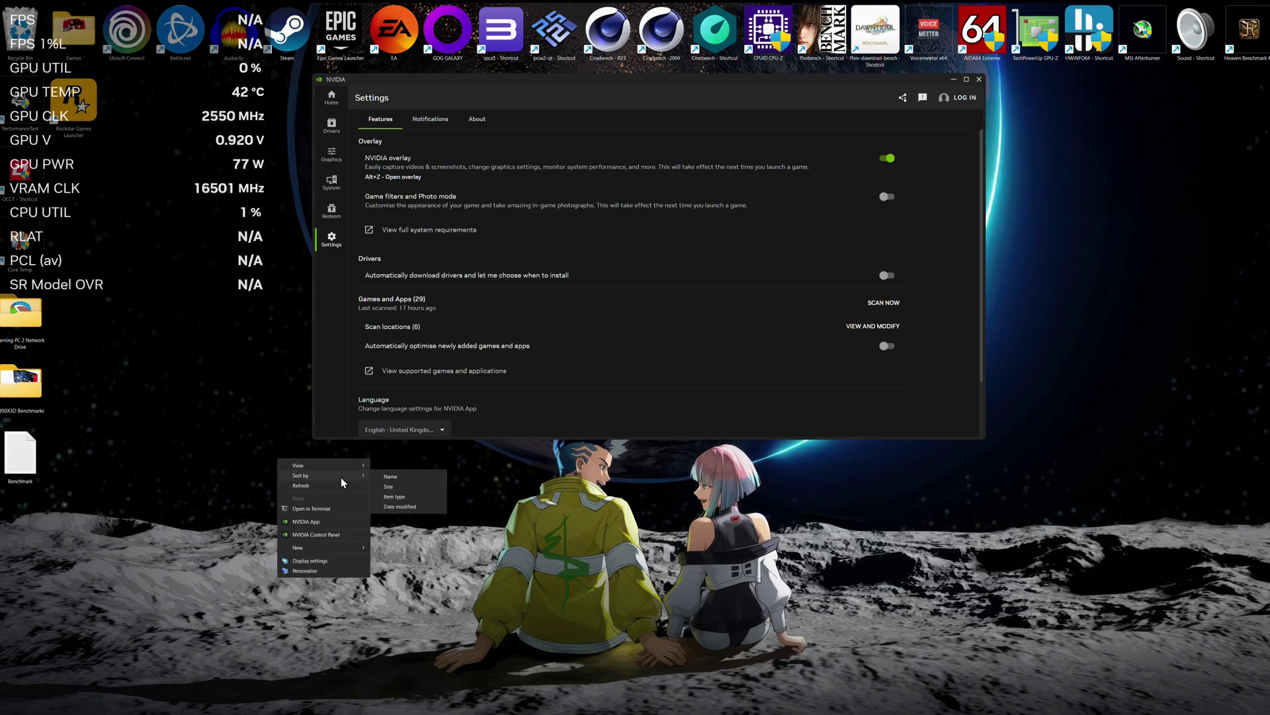
left_click(406, 522)
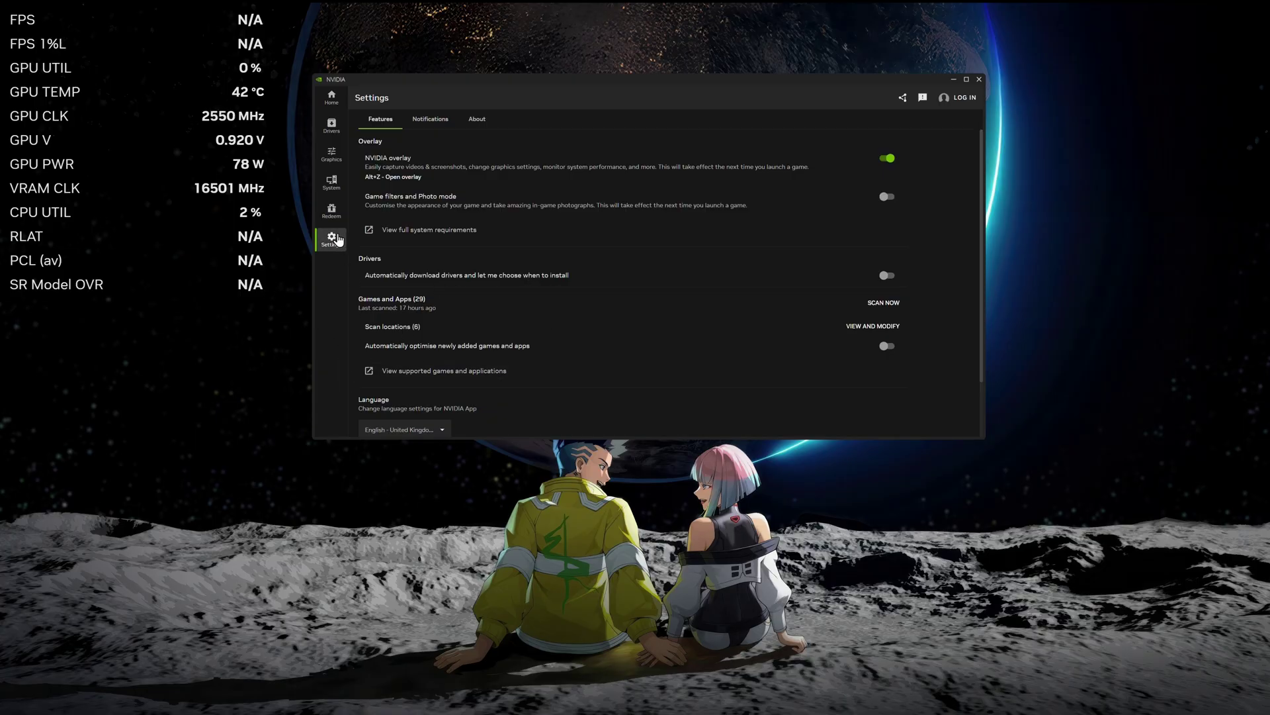
Step: Reopen the heads up display configuration, set the statistics layout to Linear, and close the overlay
key("alt+z")
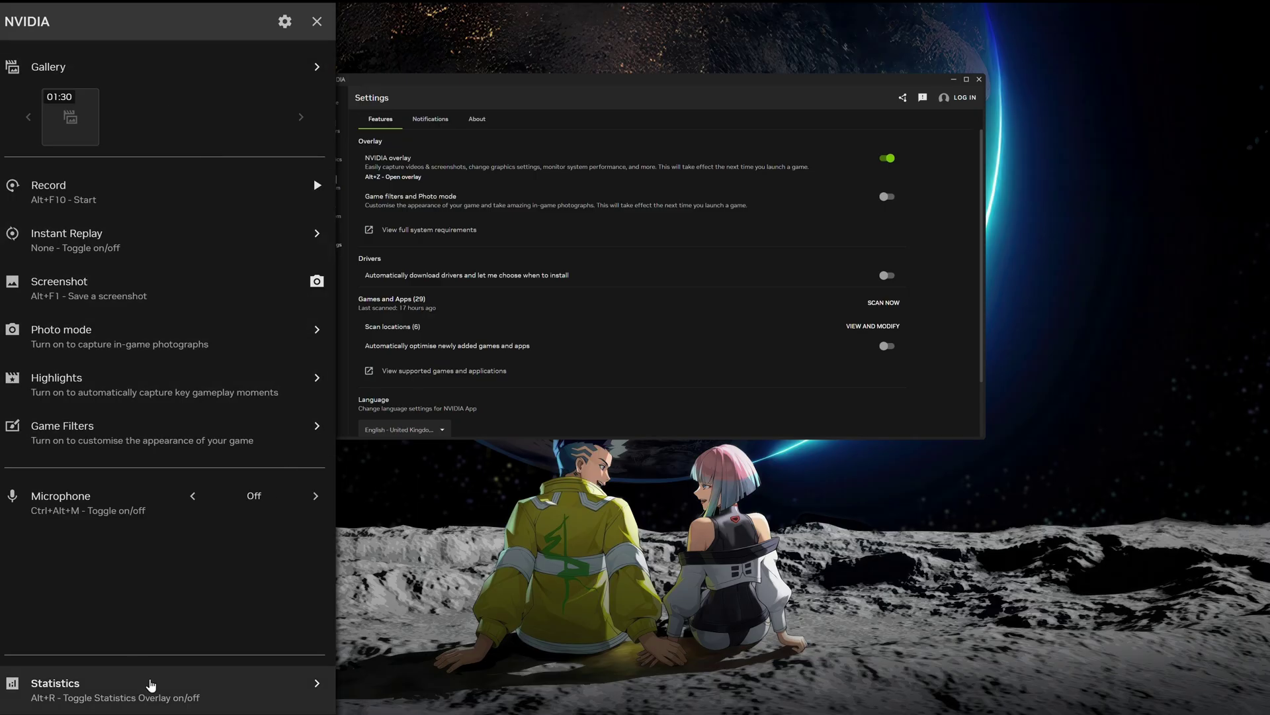
left_click(231, 699)
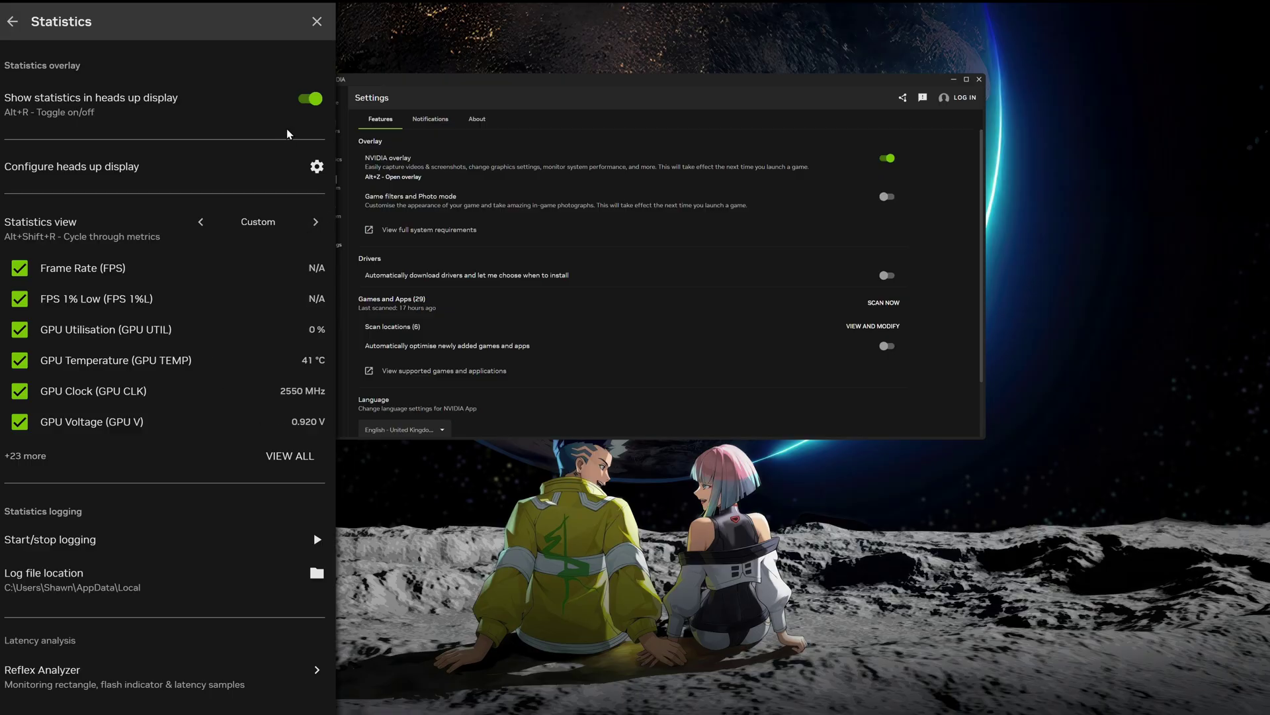
left_click(317, 166)
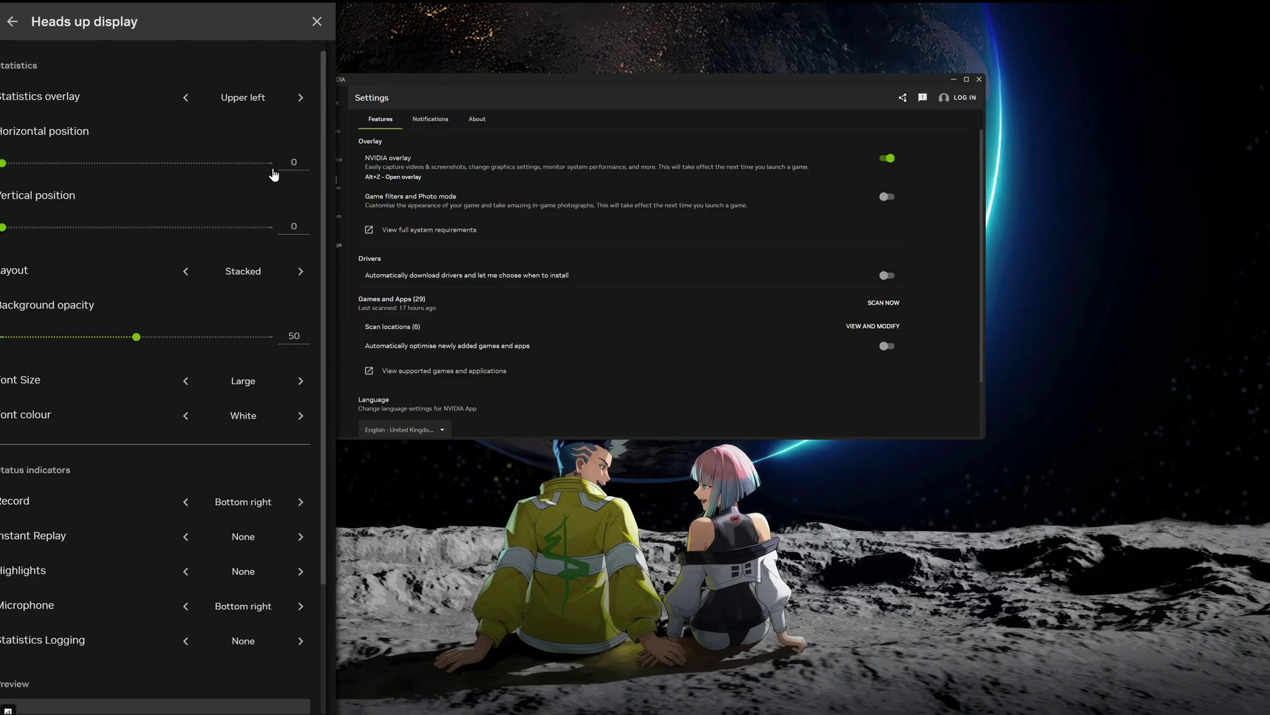
left_click(196, 273)
left_click(195, 272)
left_click(196, 272)
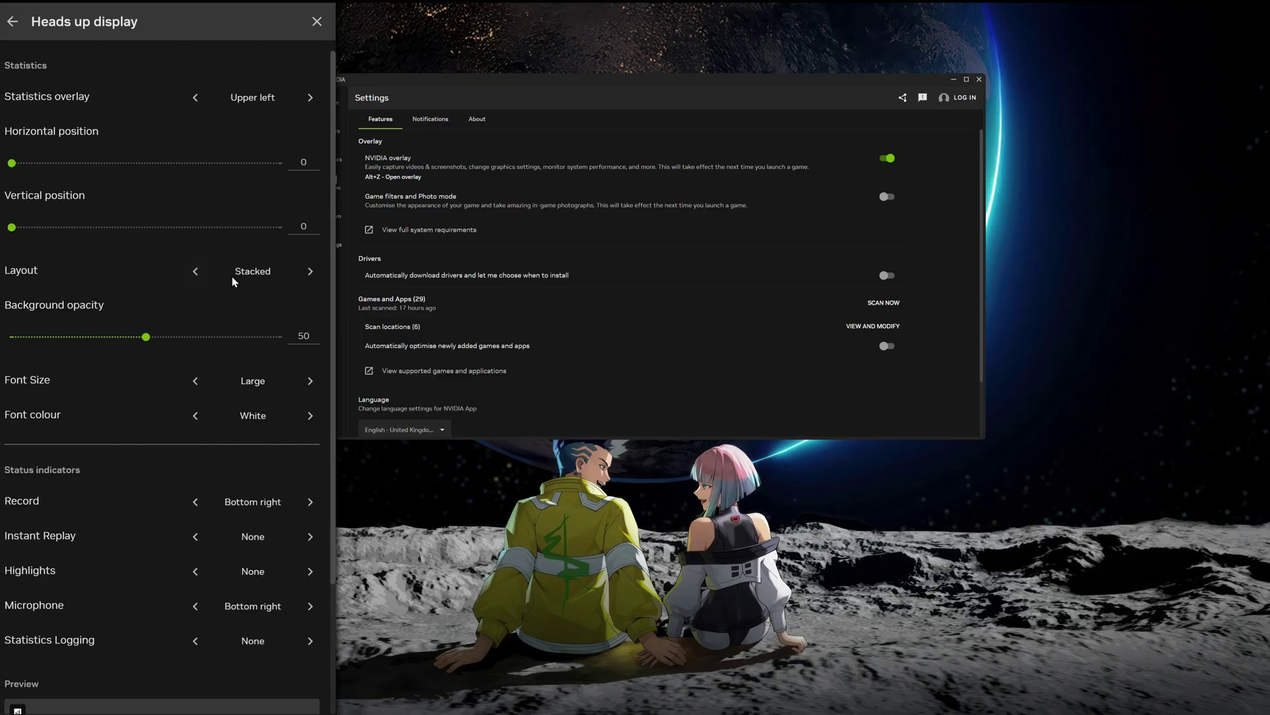
left_click(308, 272)
key("Escape")
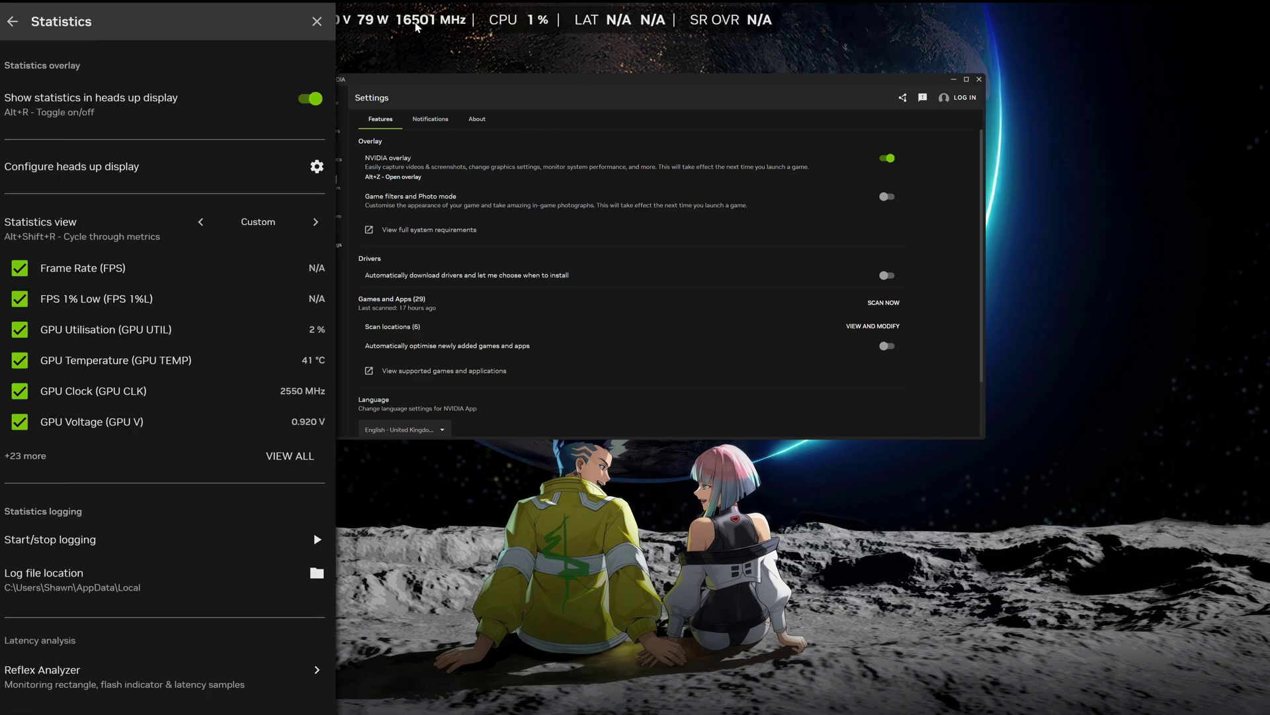
key("Escape")
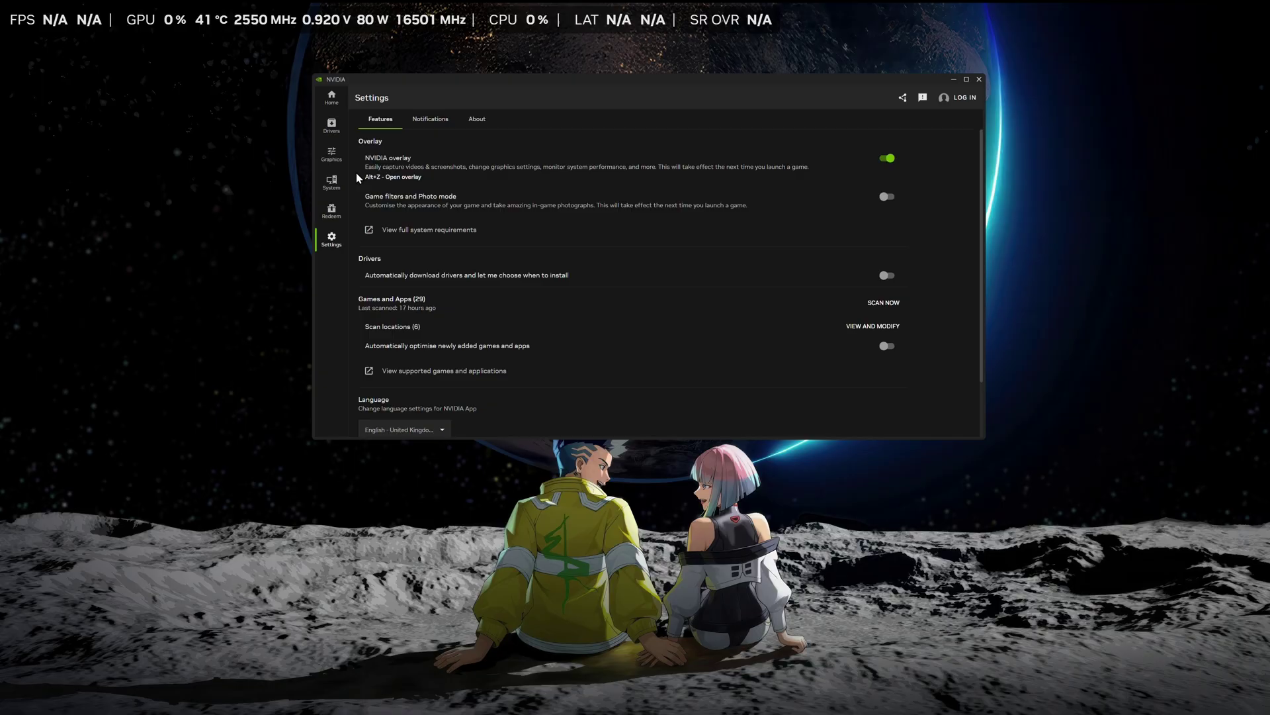
Step: Bring the NVIDIA overlay back up and return to the heads up display configuration
key("alt+z")
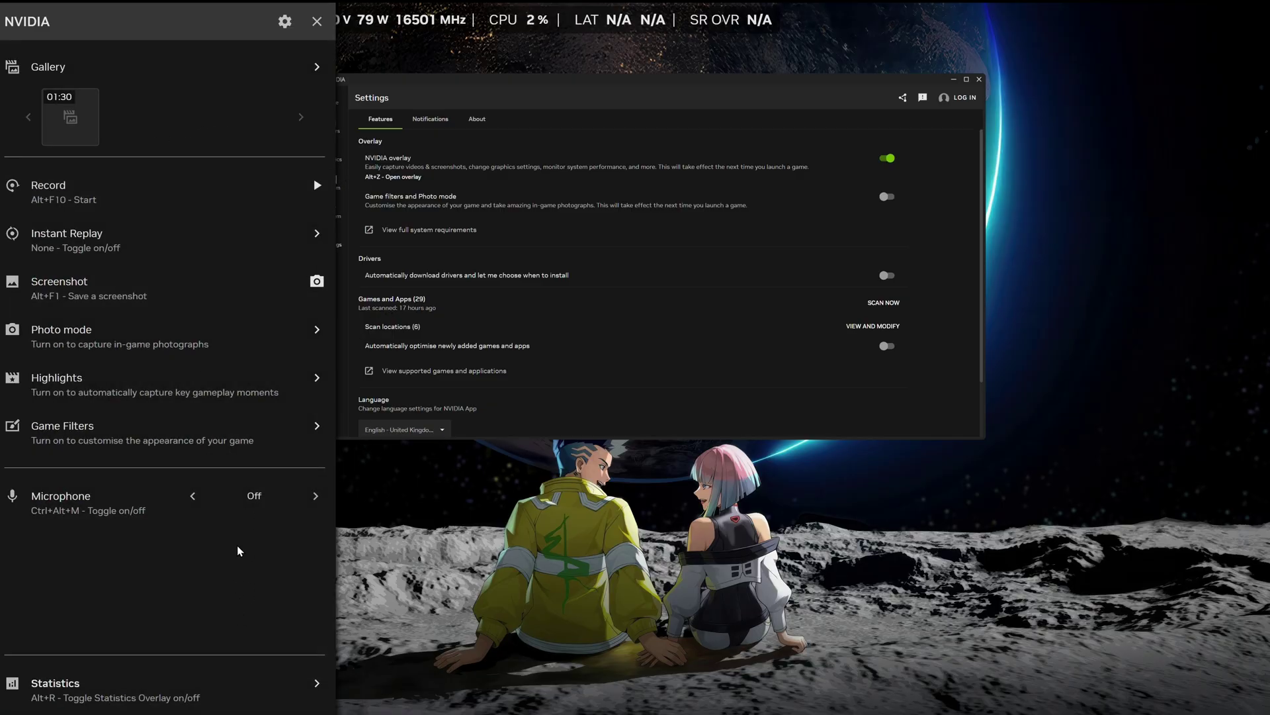
left_click(262, 683)
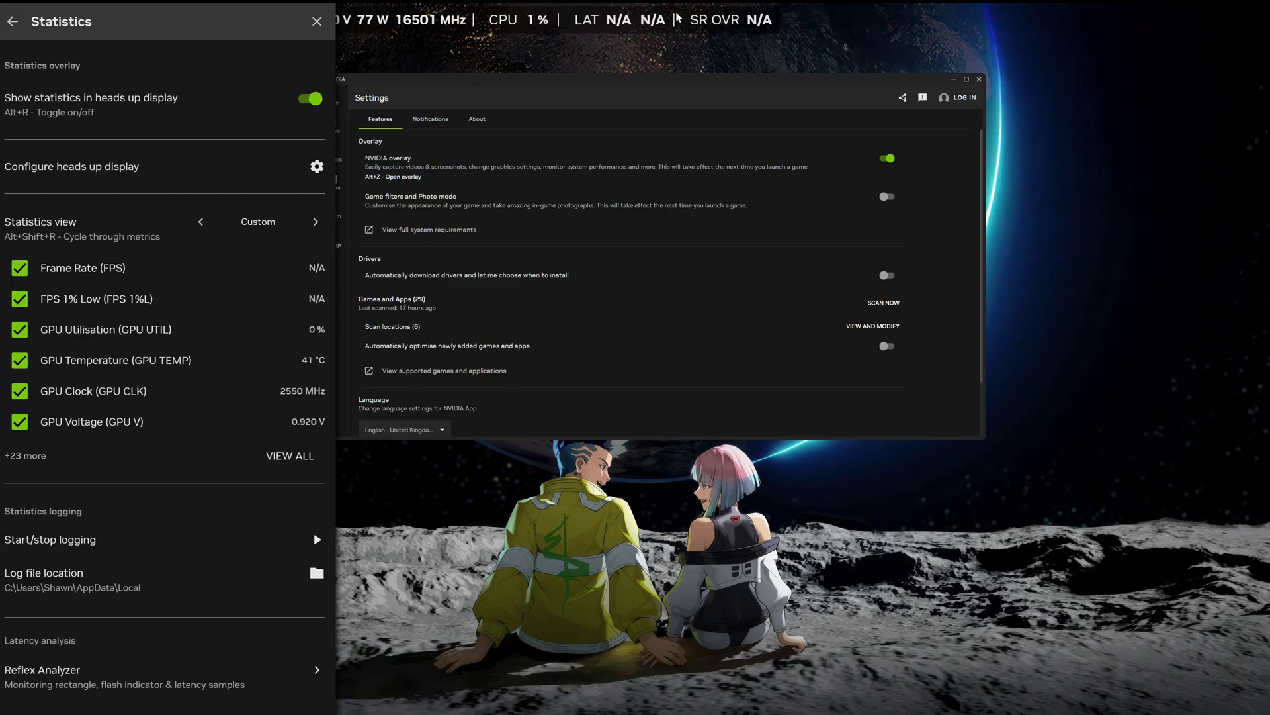
left_click(173, 174)
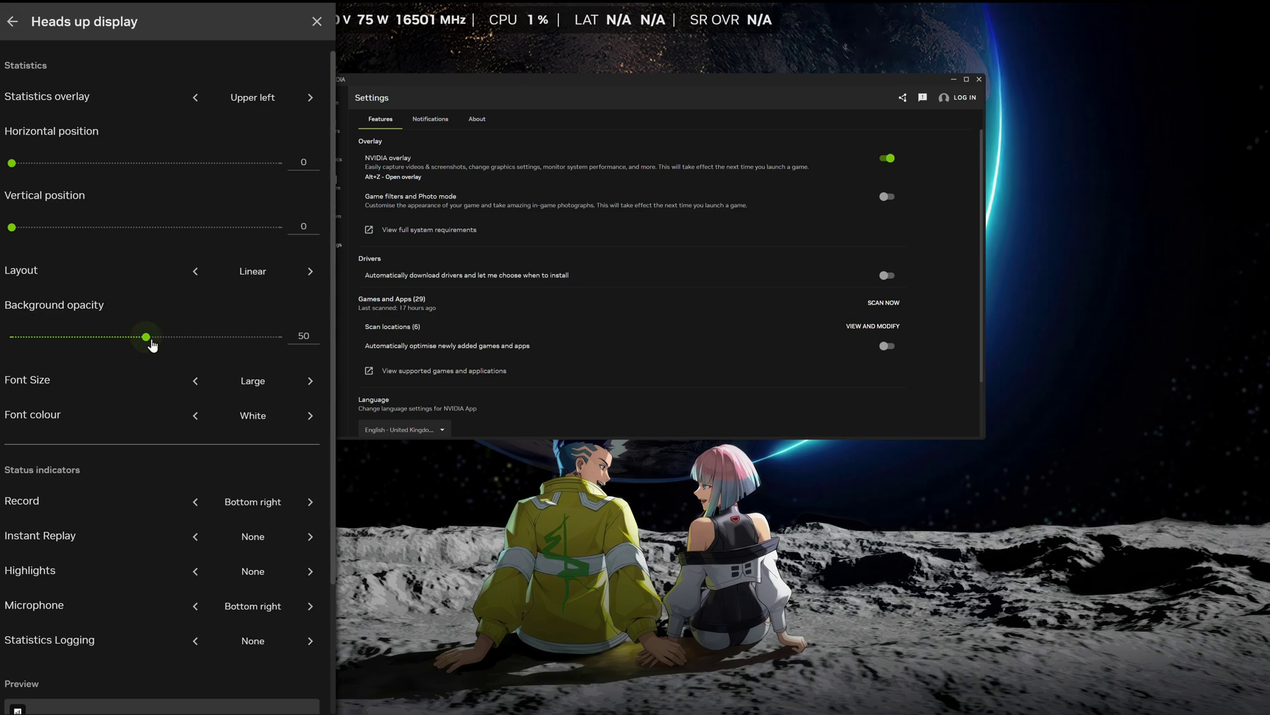
Step: Point out the background opacity setting, try the Standard font size for the statistics, and restore Large
mouse_move(149, 341)
left_mouse_down()
mouse_move(303, 352)
mouse_move(150, 351)
left_mouse_up()
left_click_drag(149, 351, 146, 352)
left_click(309, 381)
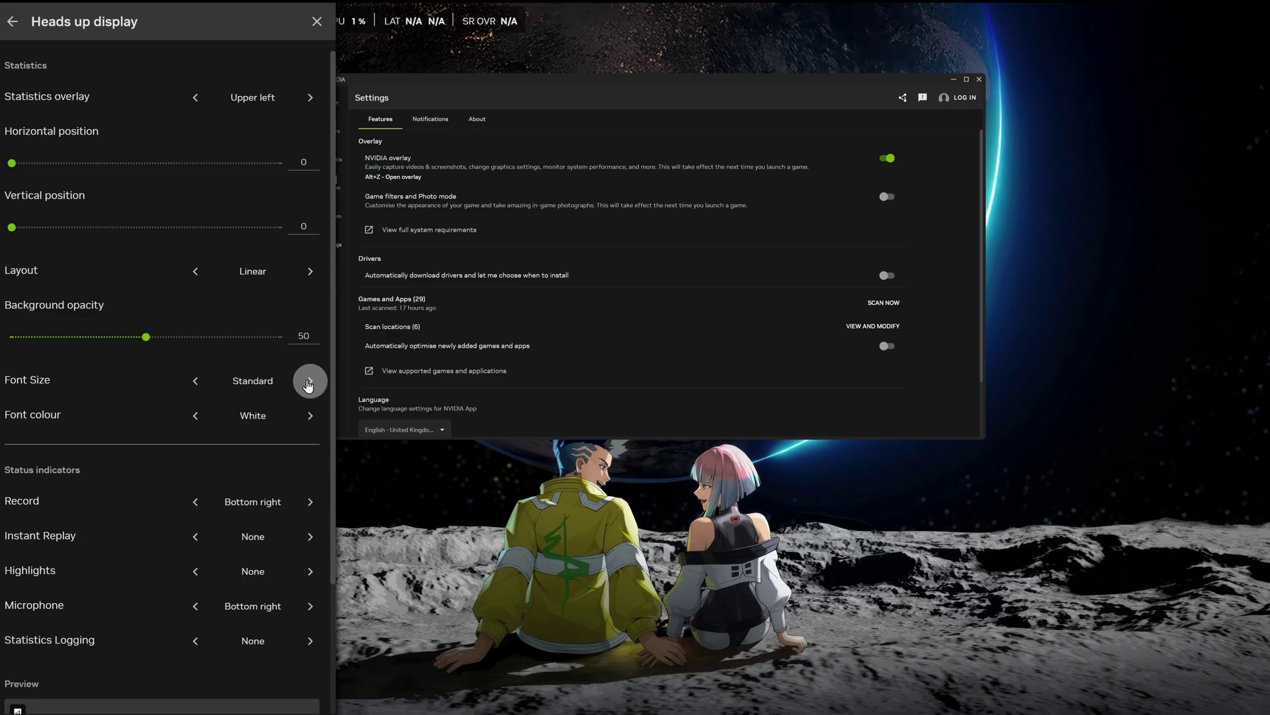
left_click(309, 381)
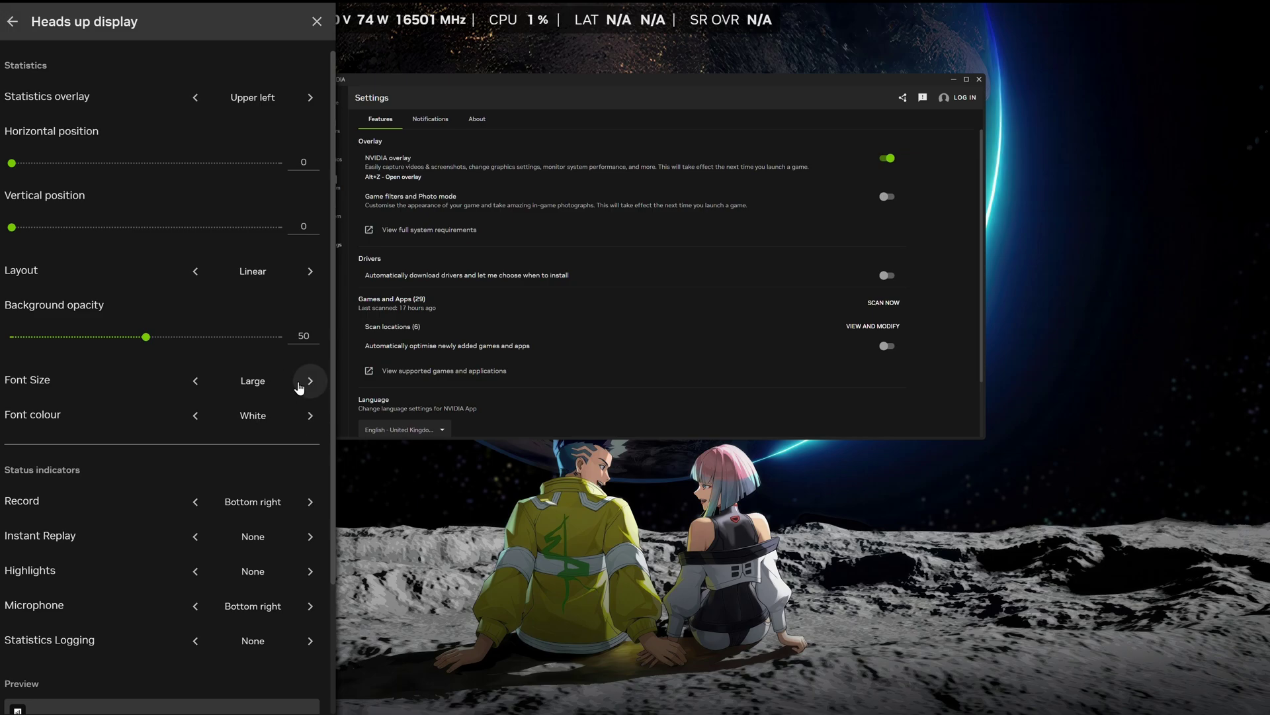
Step: Cycle the statistics font colour through the available options, including Green and Custom, and return it to White
left_click(311, 415)
left_click(311, 415)
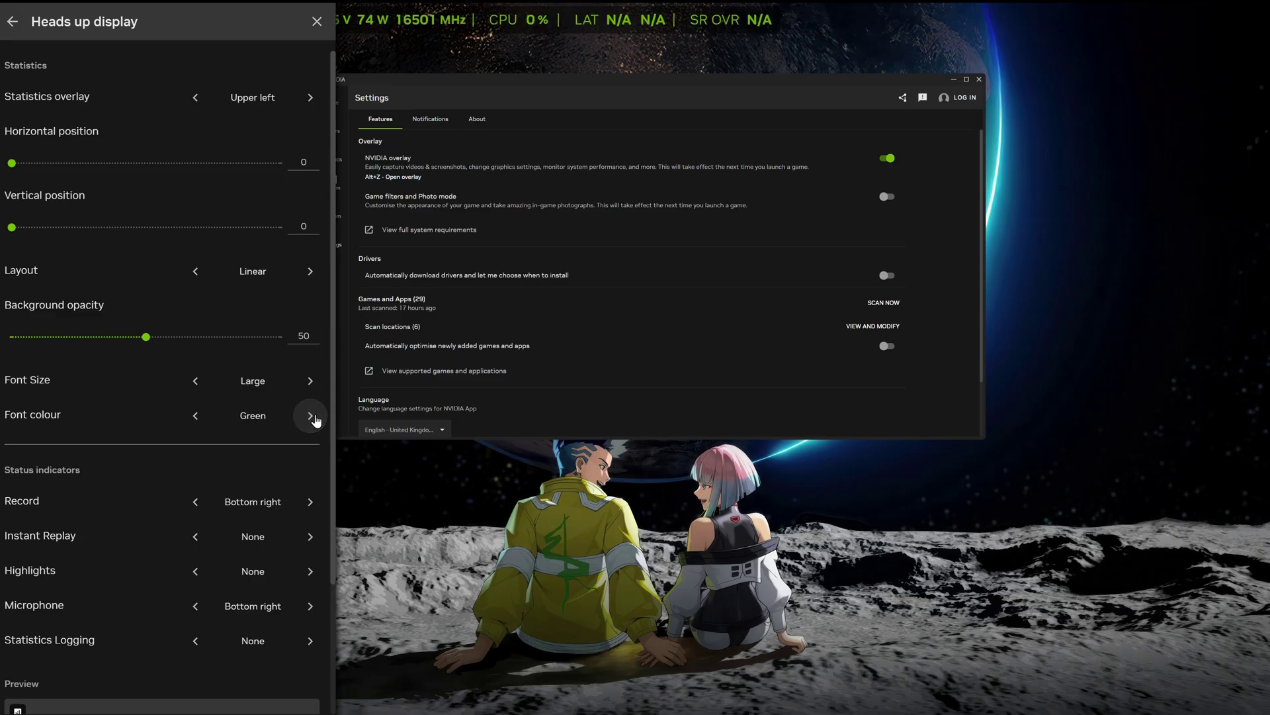
left_click(311, 415)
left_click(311, 415)
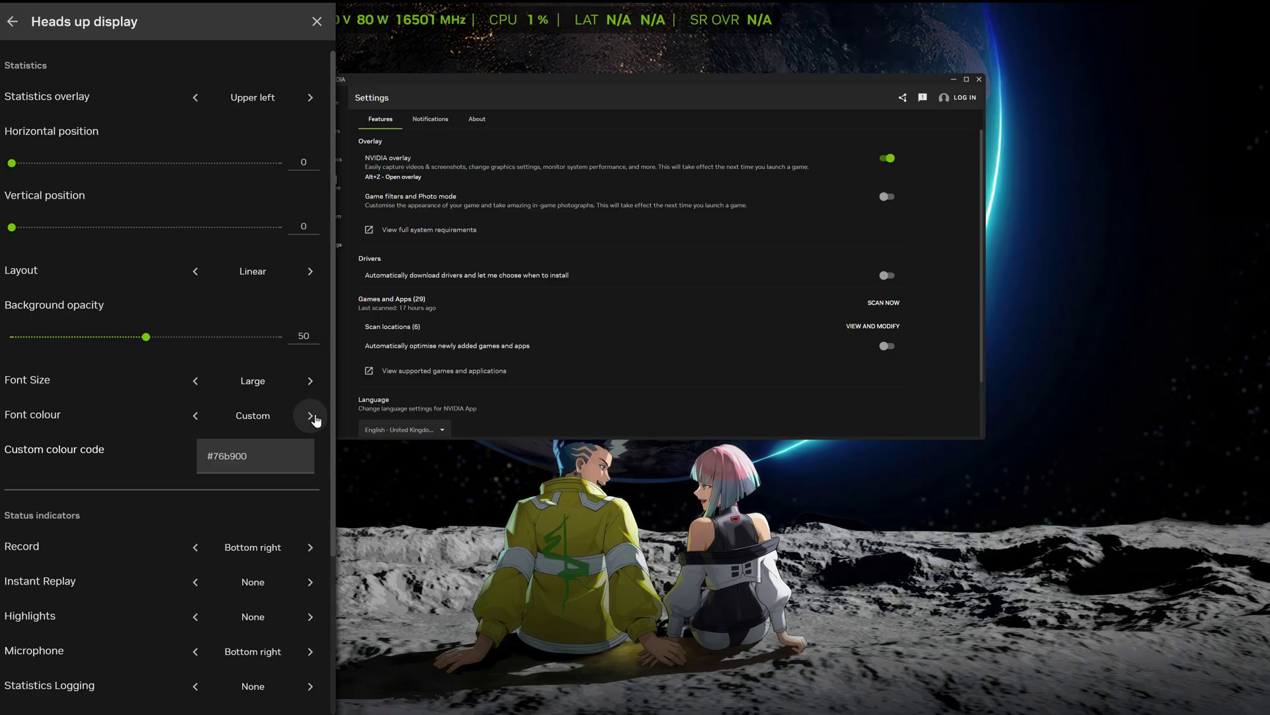
left_click(310, 416)
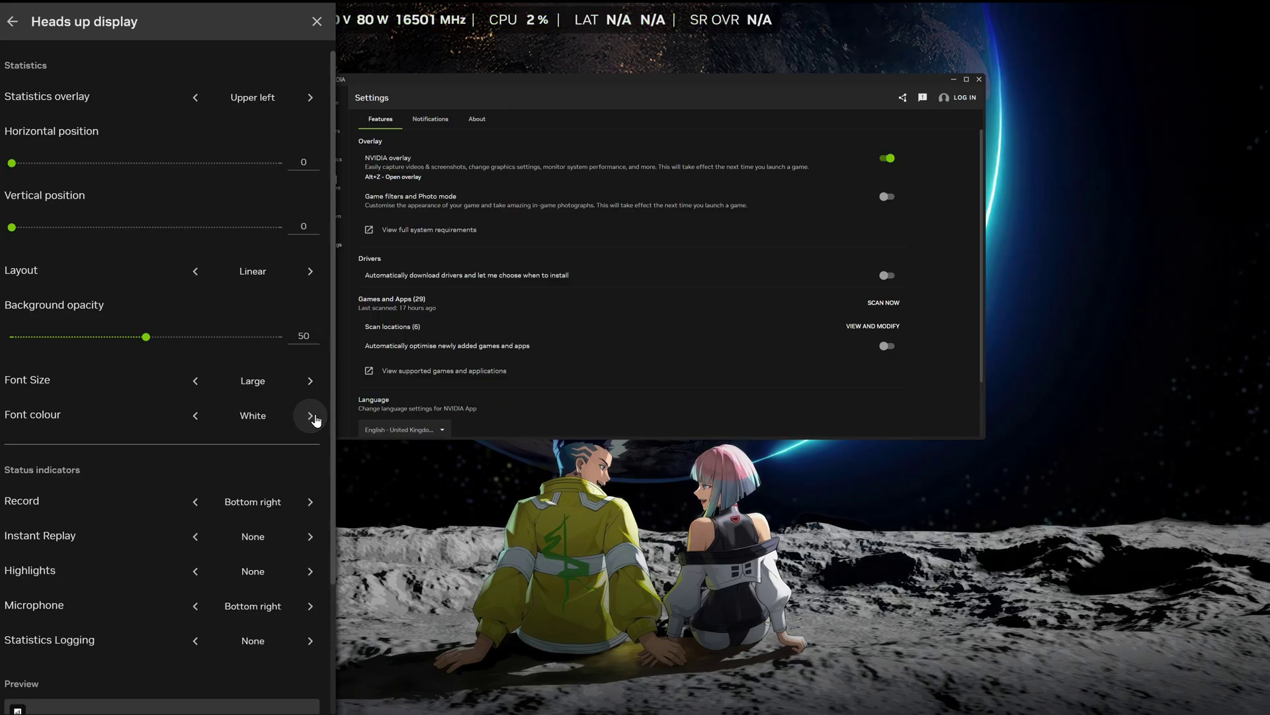
left_click(195, 416)
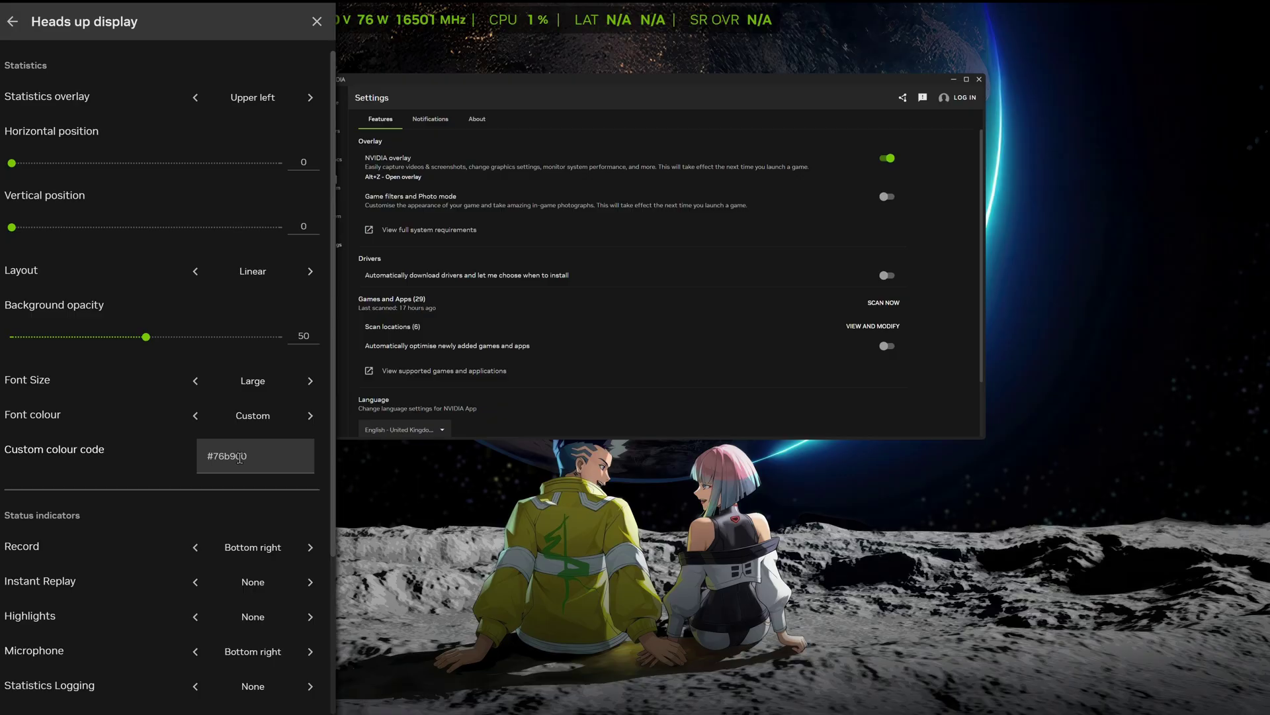
left_click(308, 420)
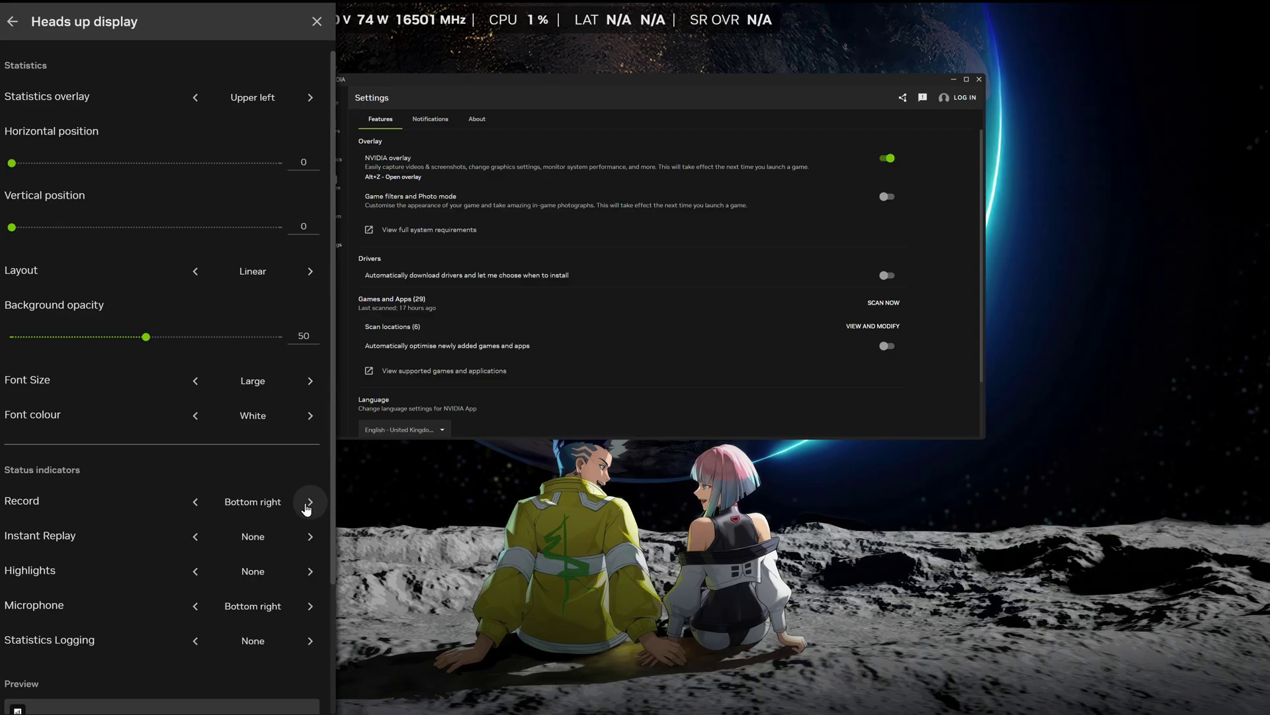
Step: Look over the status indicator settings and the preview, and go back to the Statistics page
left_click_drag(336, 496, 334, 642)
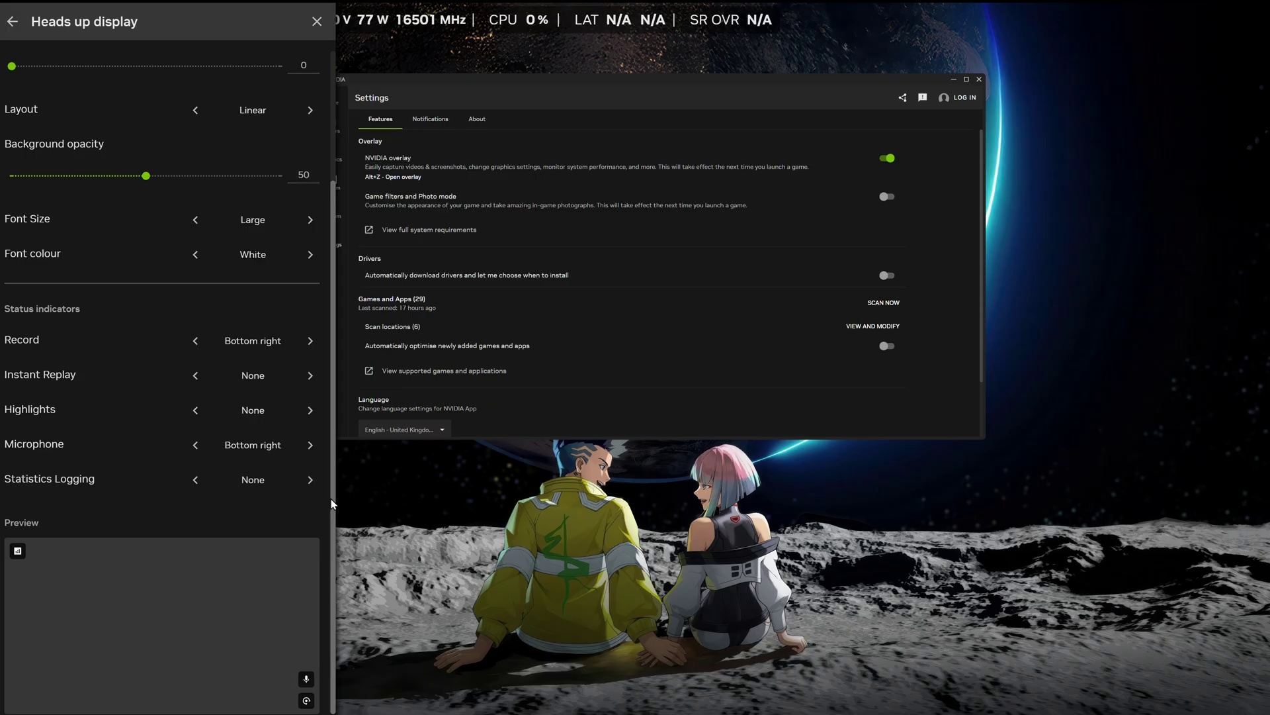
scroll(332, 503, "up", 3)
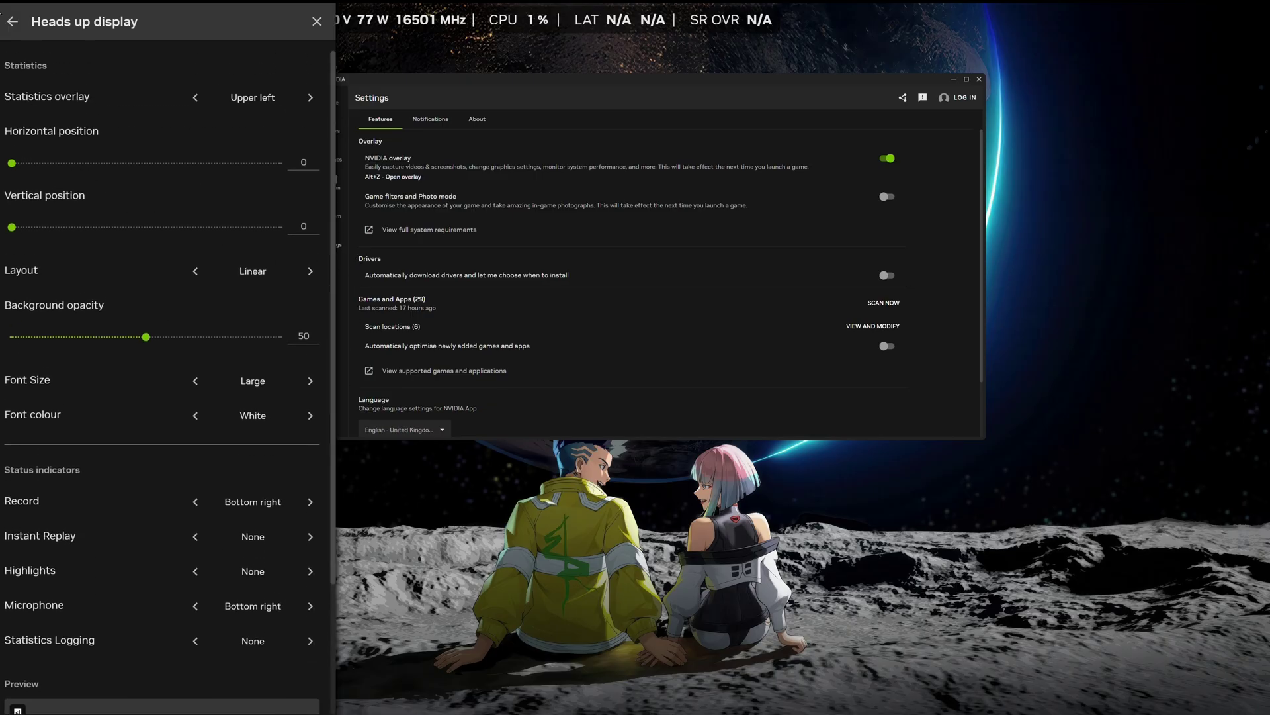
left_click(10, 26)
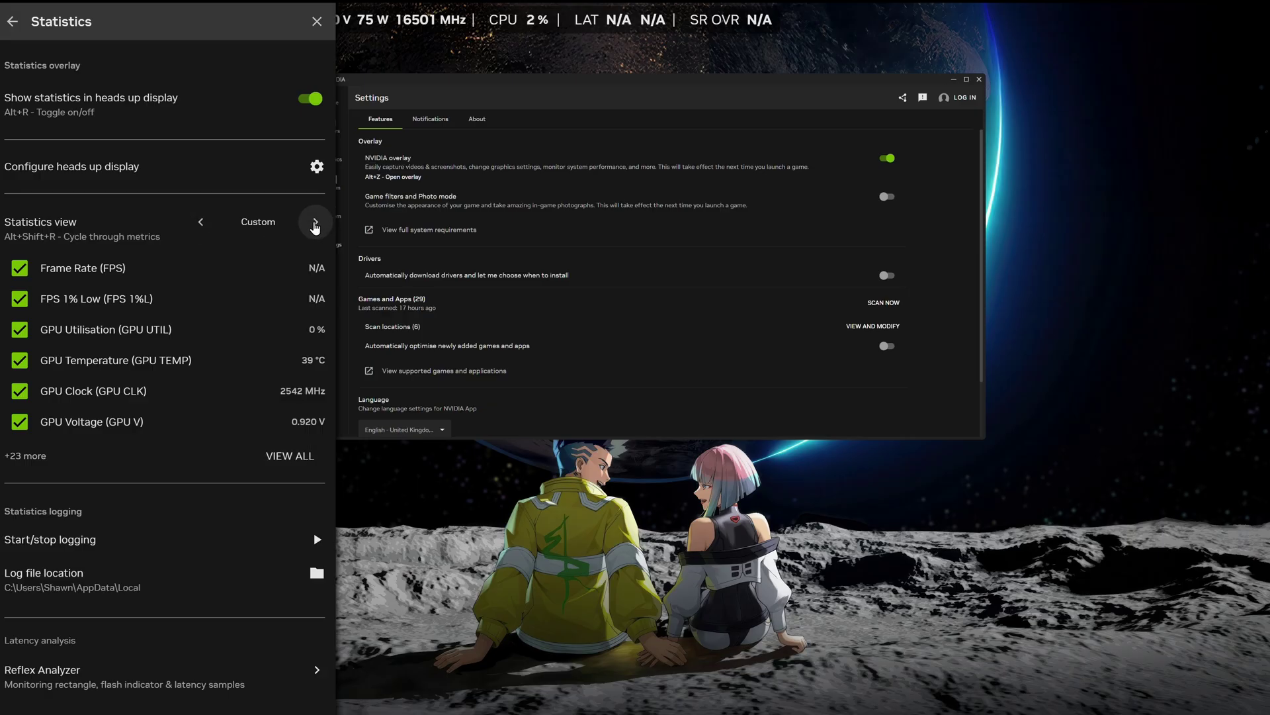
Step: Step the statistics view through FPS, Basic, Advanced and DLSS, expanding the full metric list at Advanced
left_click(315, 223)
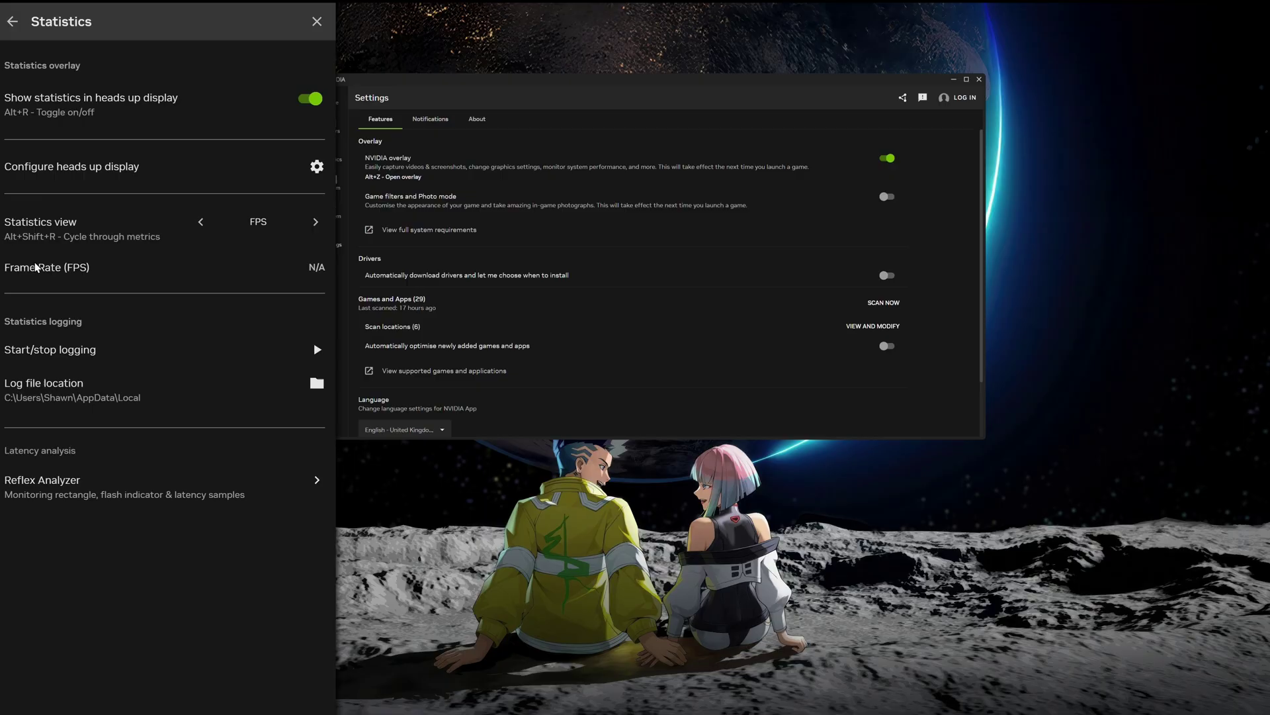
left_click(315, 221)
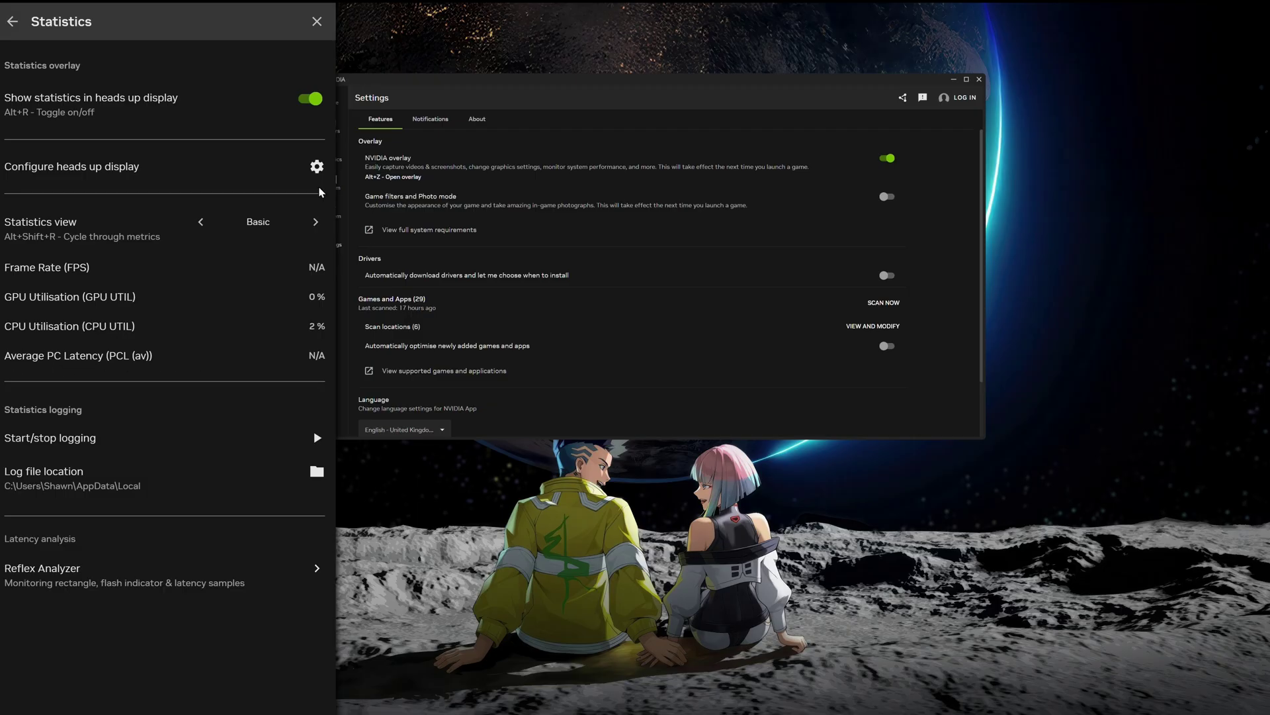
left_click(315, 221)
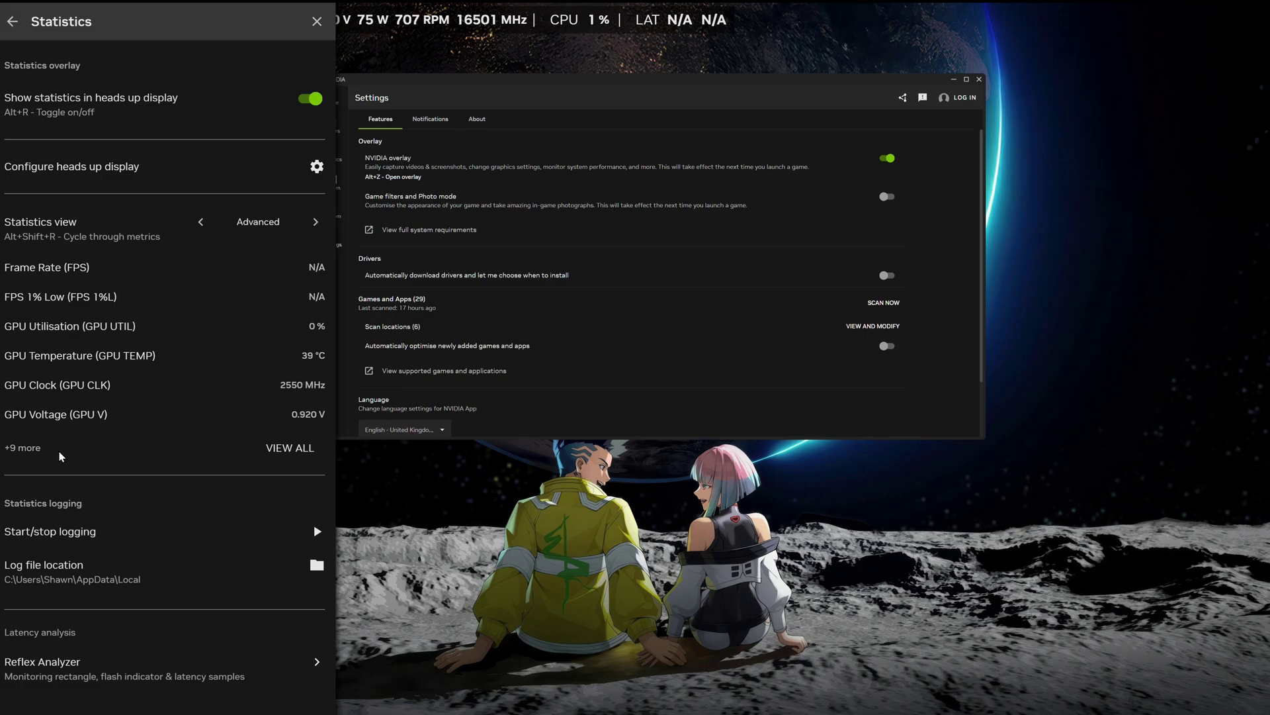
left_click(290, 448)
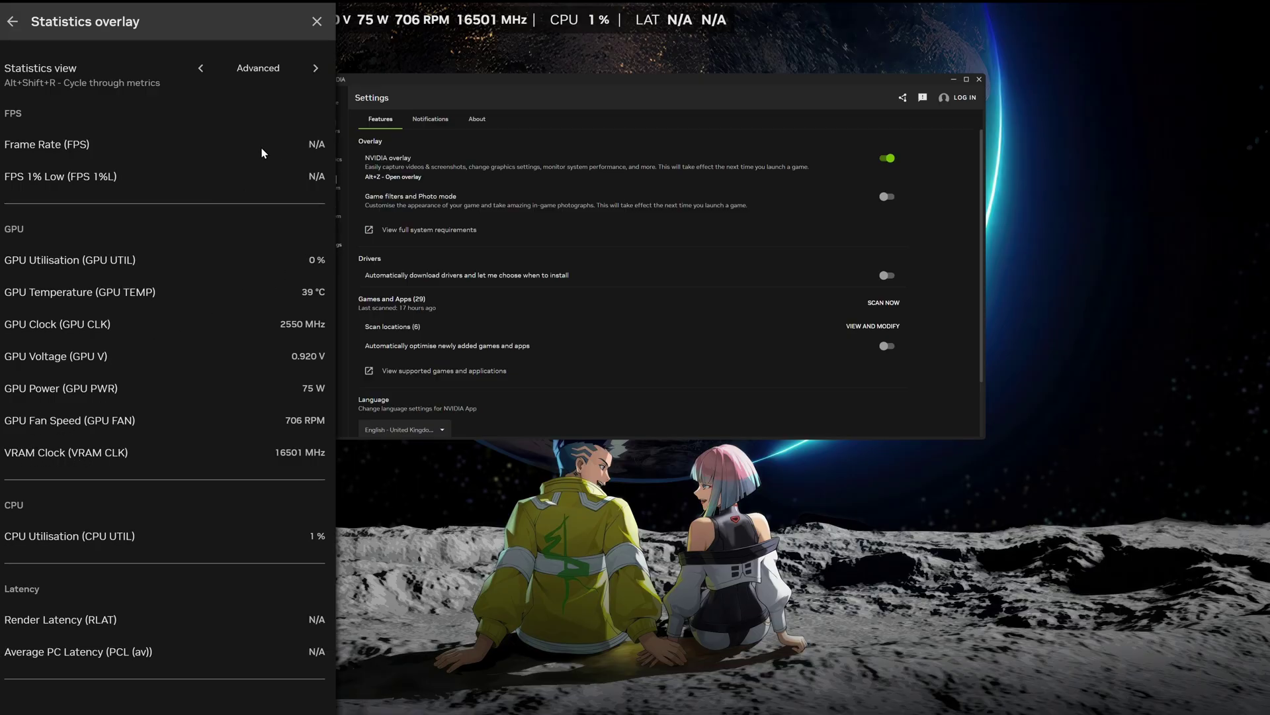
left_click(315, 81)
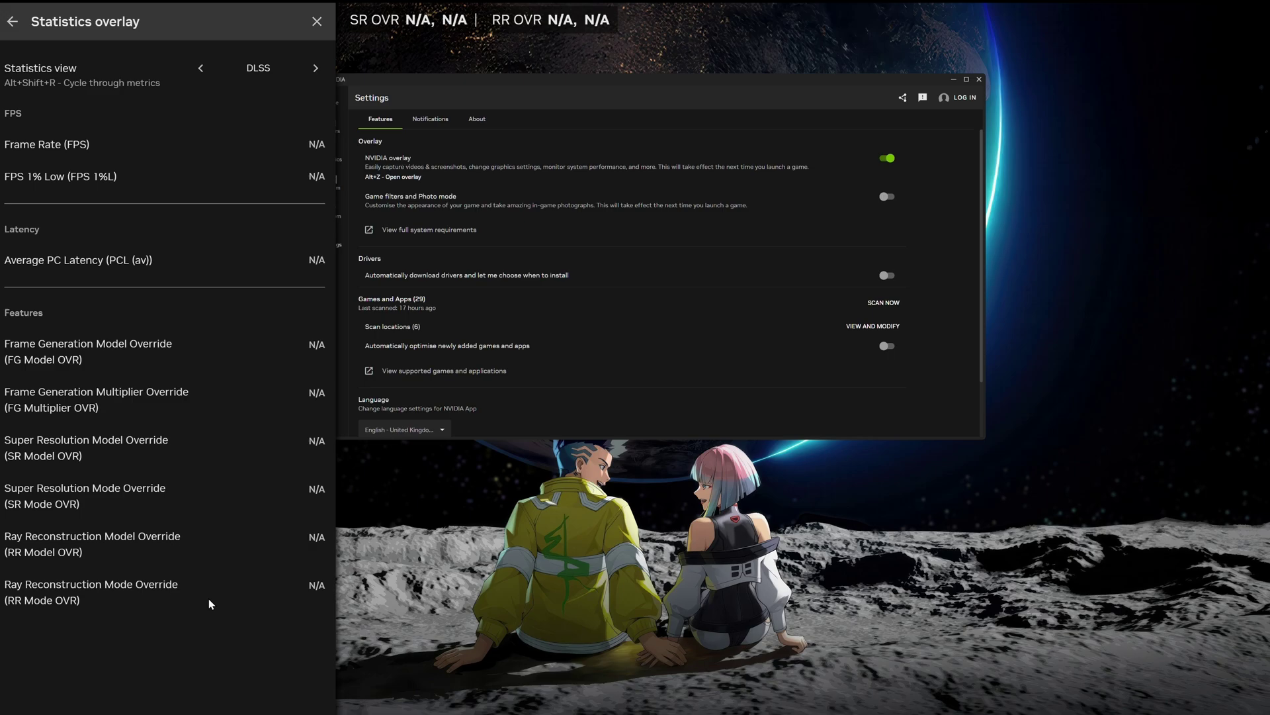
Step: Switch the statistics view to Custom and look through the selectable FPS, GPU, CPU, latency and feature metrics
left_click(316, 68)
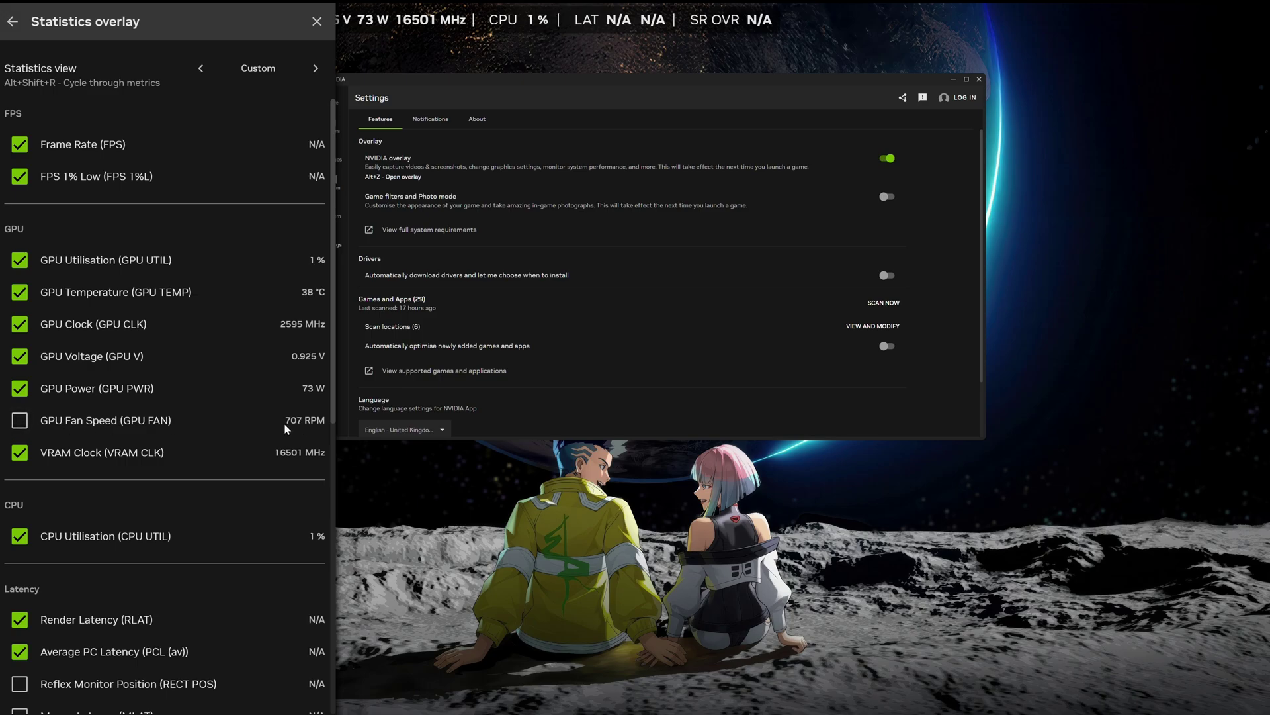
scroll(331, 420, "down", 1)
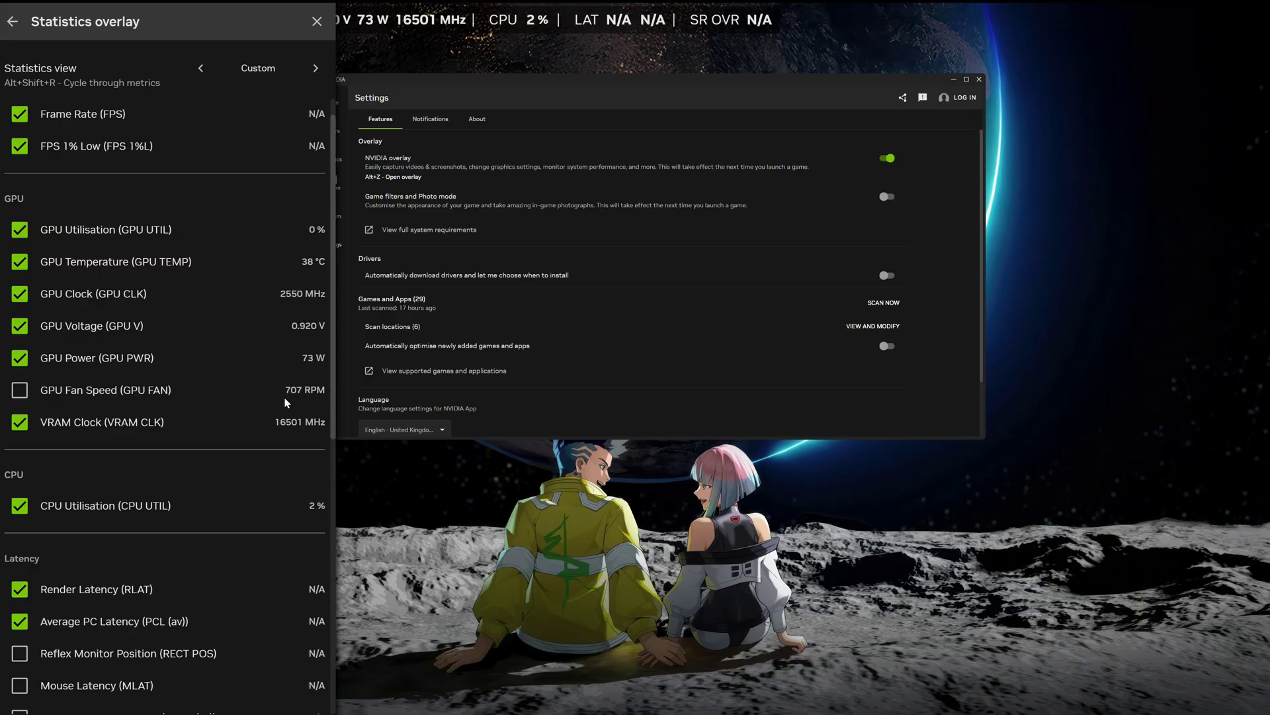
scroll(133, 438, "down", 1)
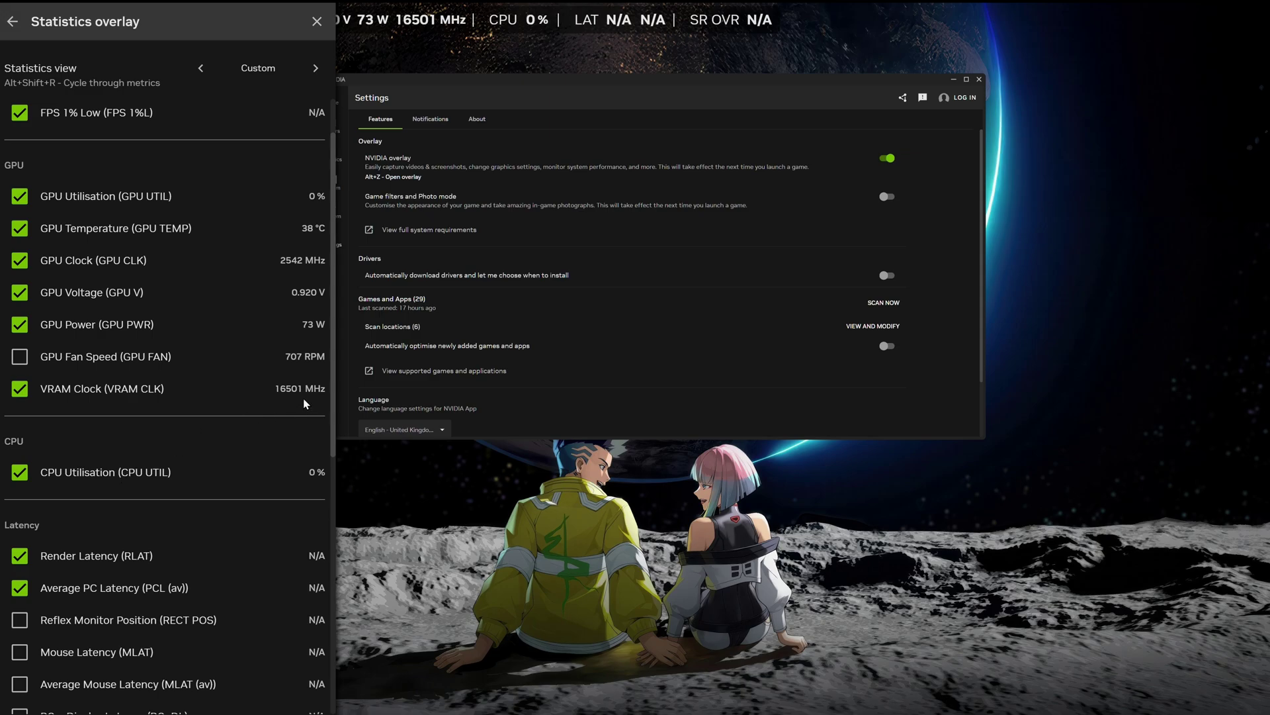
scroll(67, 405, "down", 2)
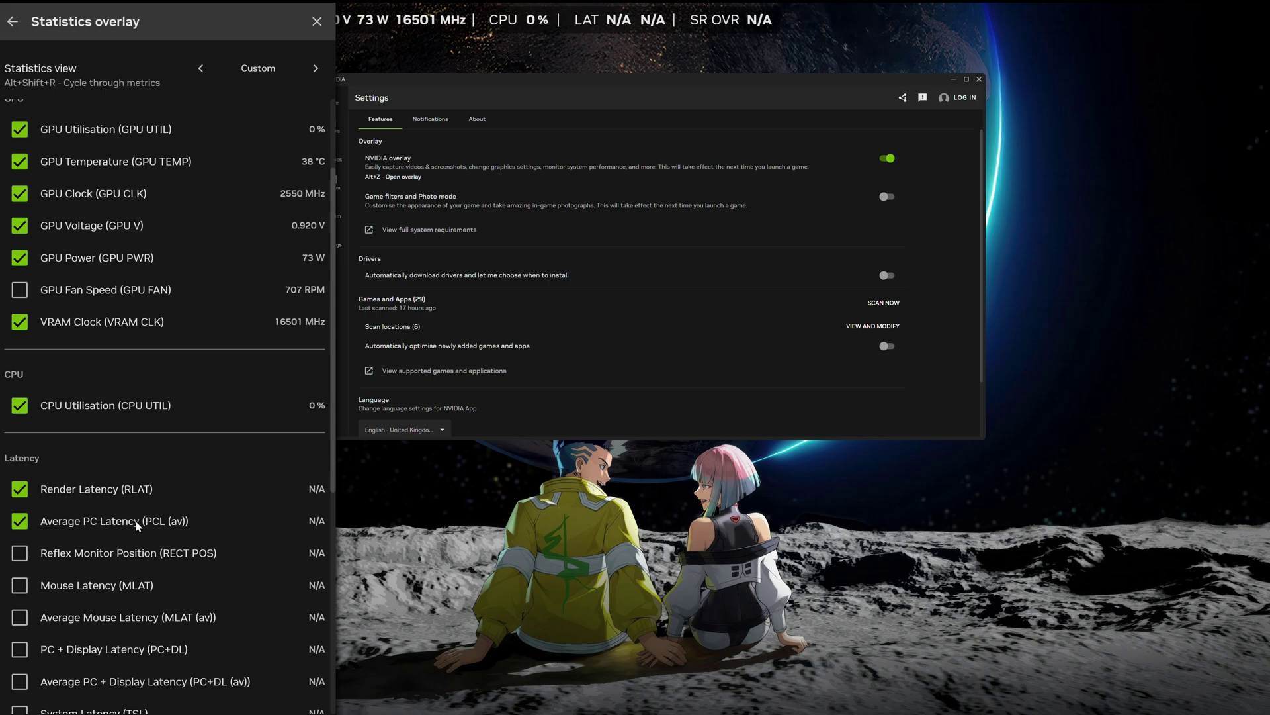
scroll(133, 520, "down", 3)
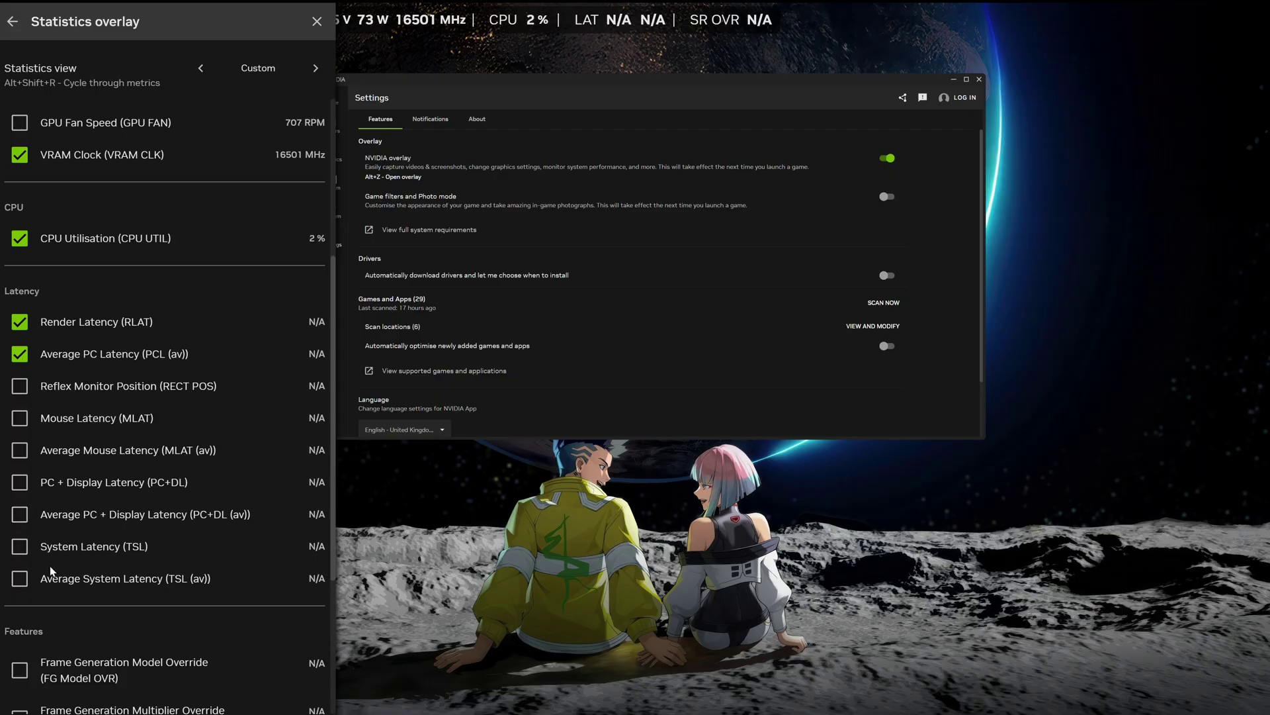
scroll(166, 586, "down", 1)
scroll(177, 529, "down", 2)
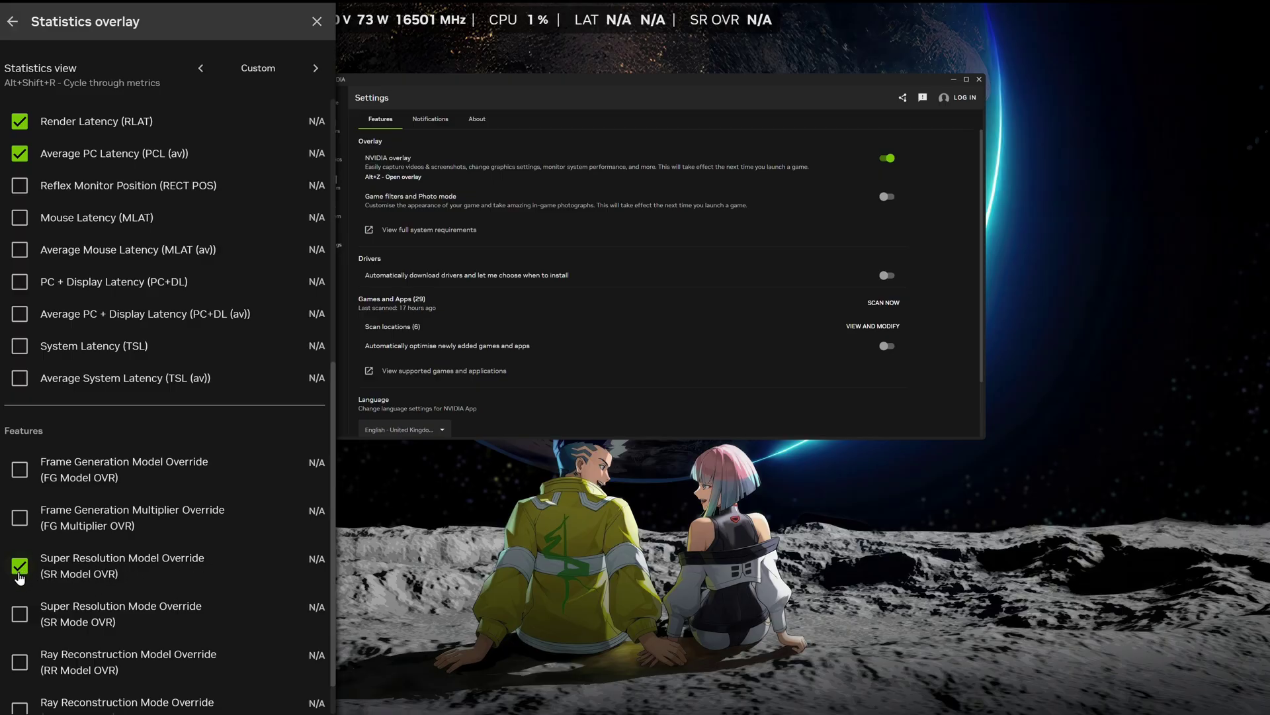
scroll(69, 575, "down", 2)
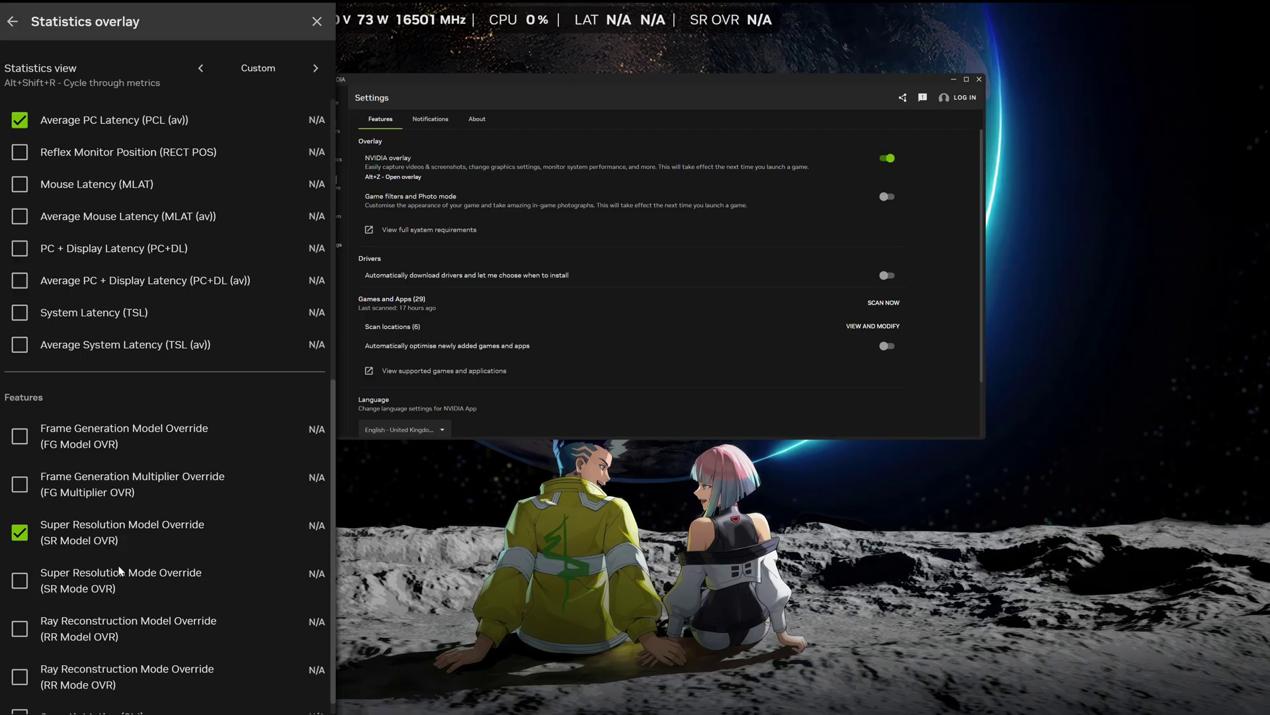
scroll(128, 553, "up", 10)
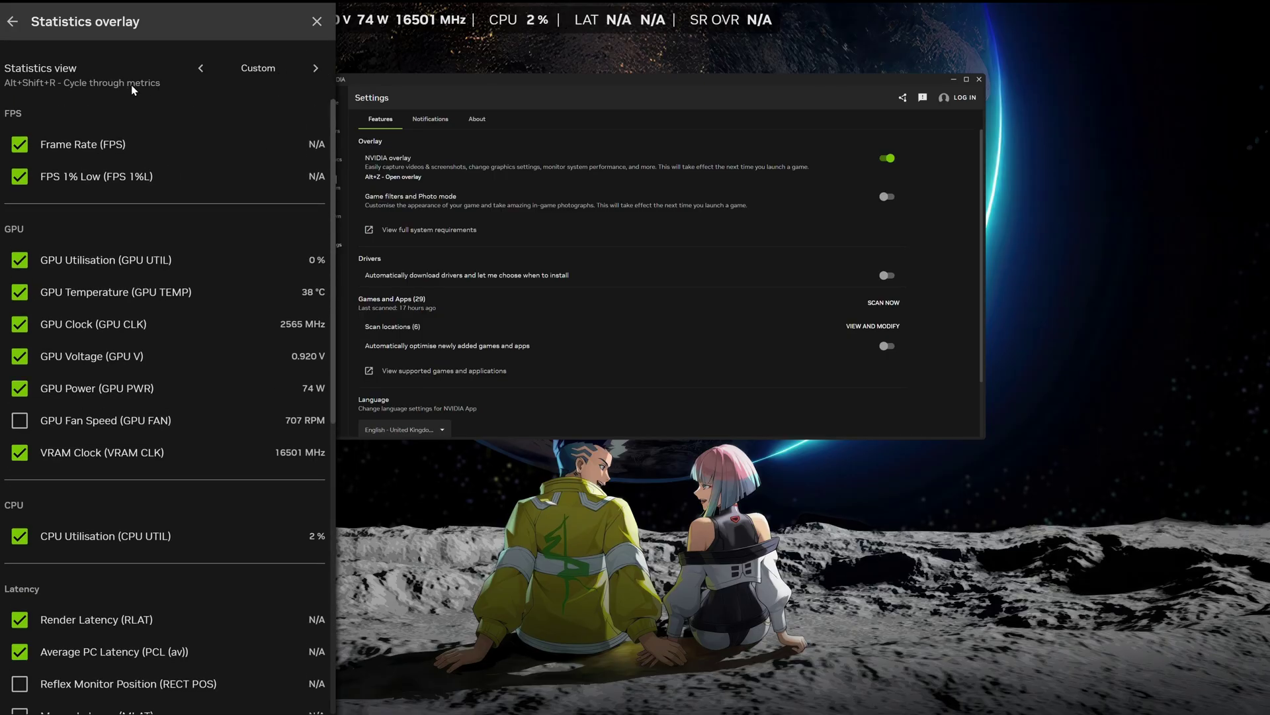
Step: Set the statistics overlay position to Upper centre in the heads up display configuration, and close the overlay and the settings window
left_click(12, 21)
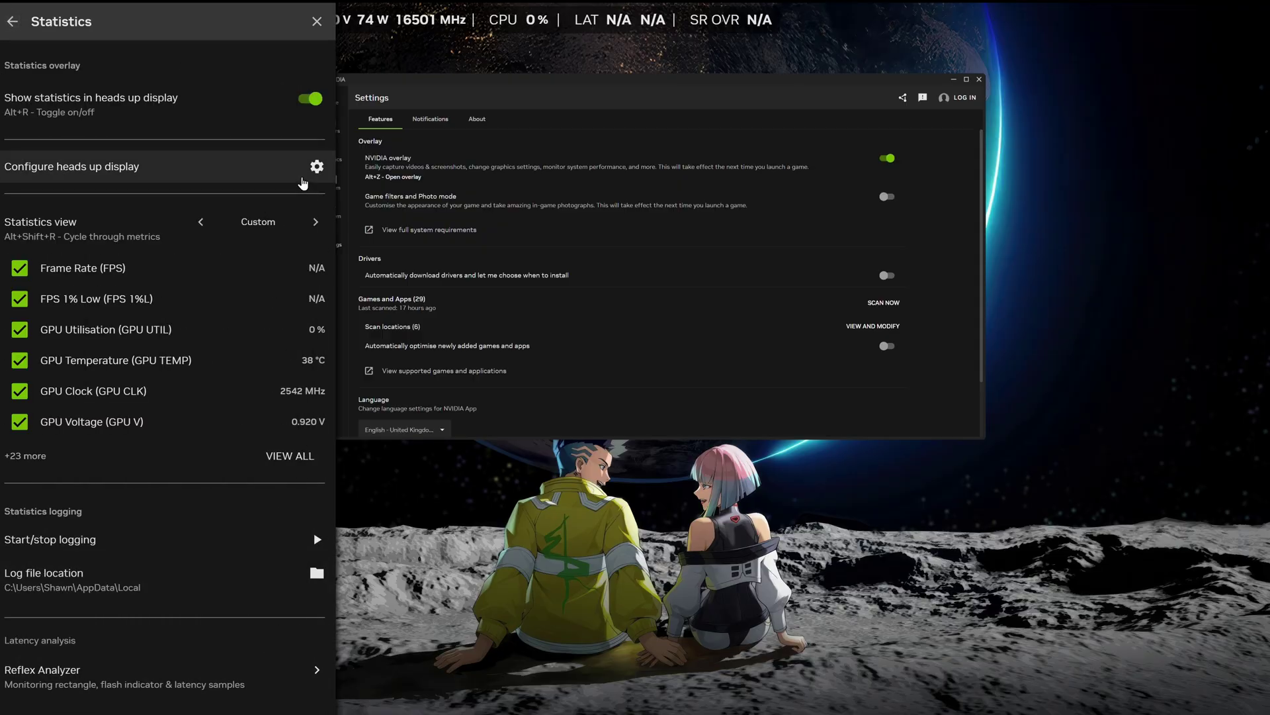
left_click(302, 184)
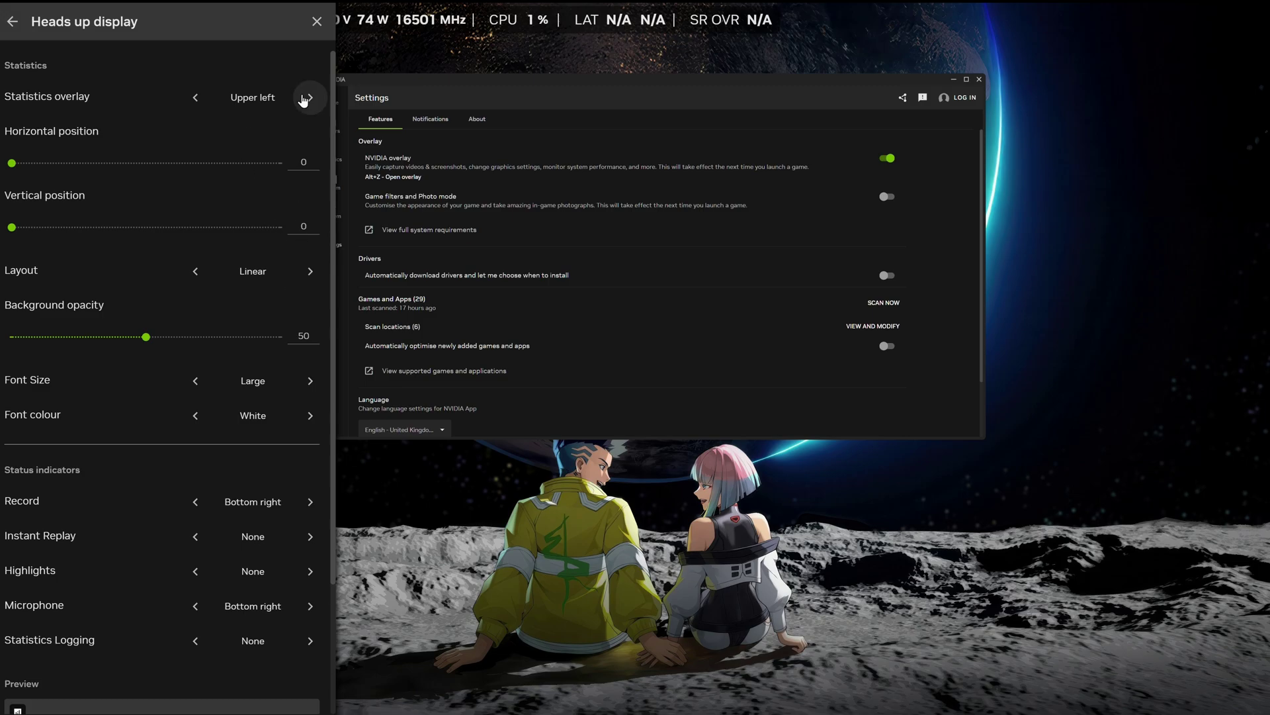
left_click(310, 97)
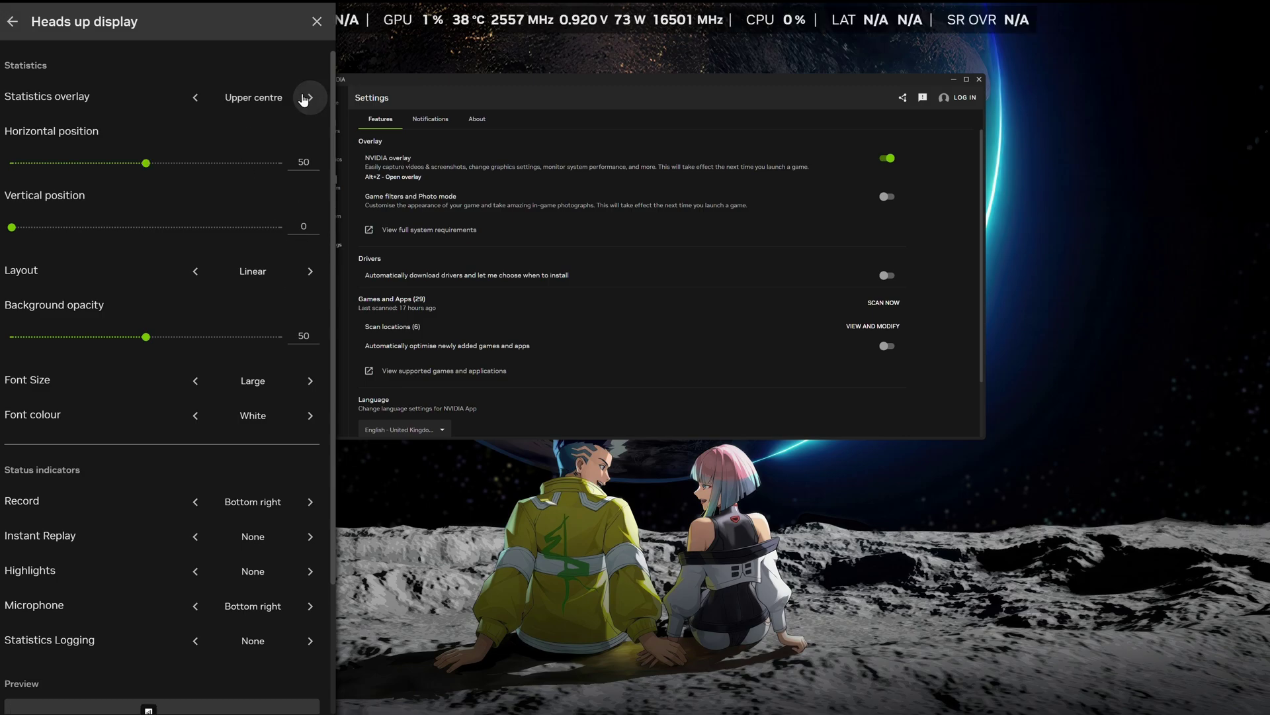
left_click(317, 22)
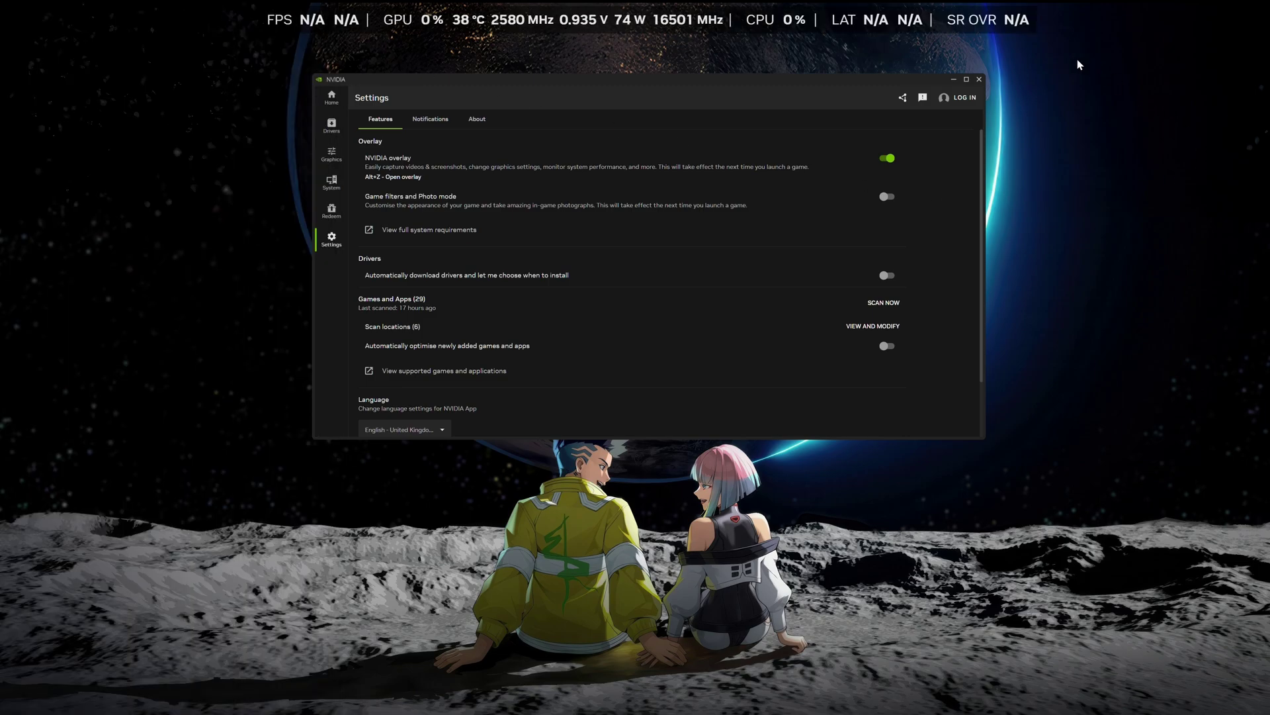
left_click(979, 80)
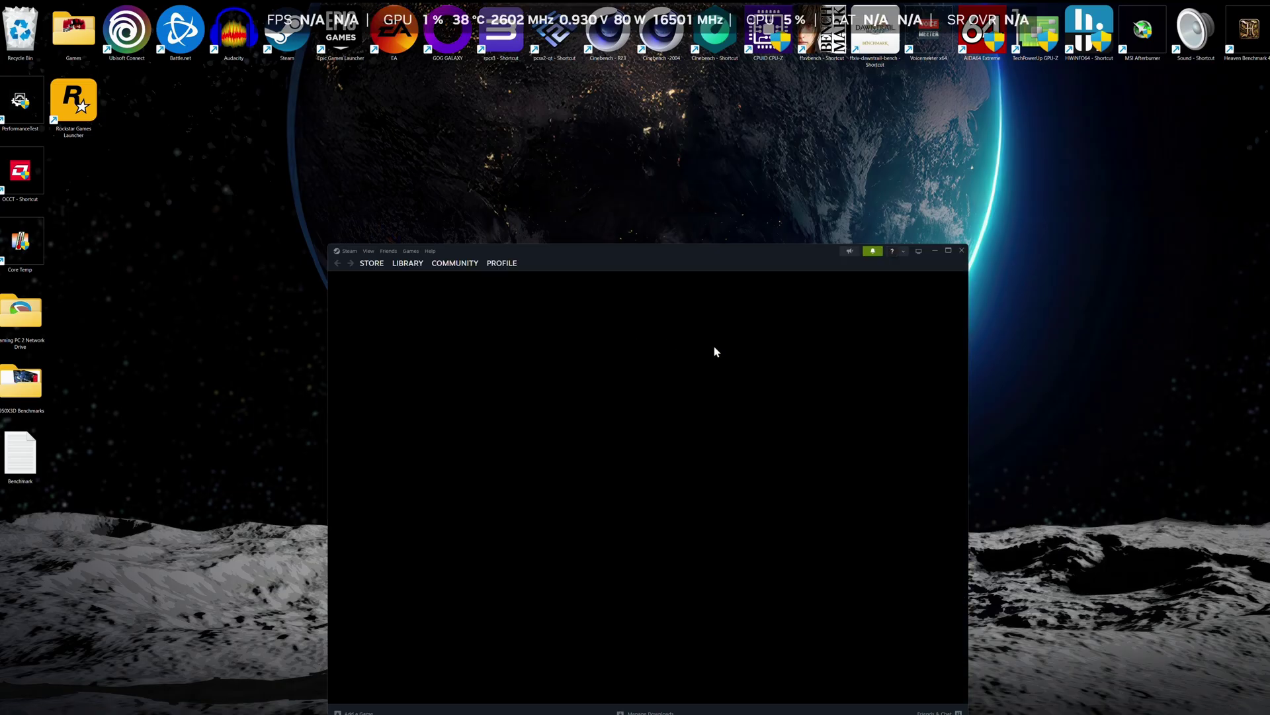
Step: Find The Last of Us Part II Remastered in the Steam library and launch it
left_click(407, 263)
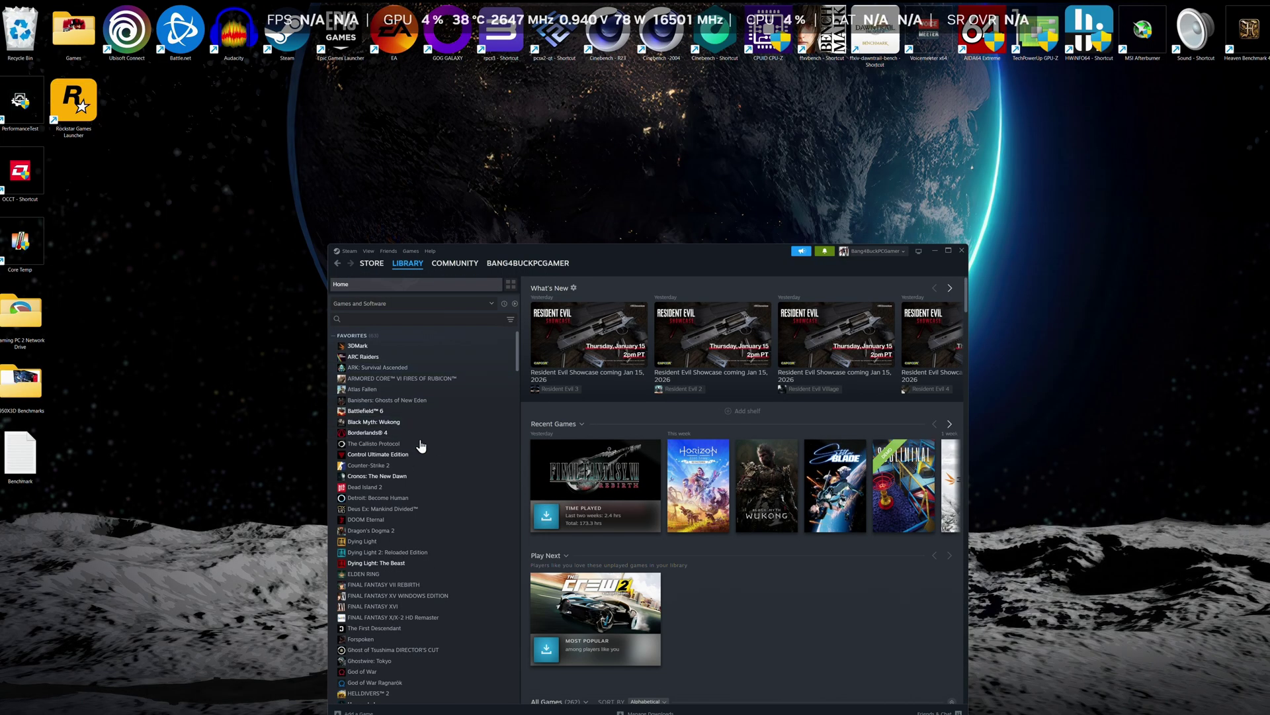
scroll(431, 514, "down", 4)
left_click(430, 529)
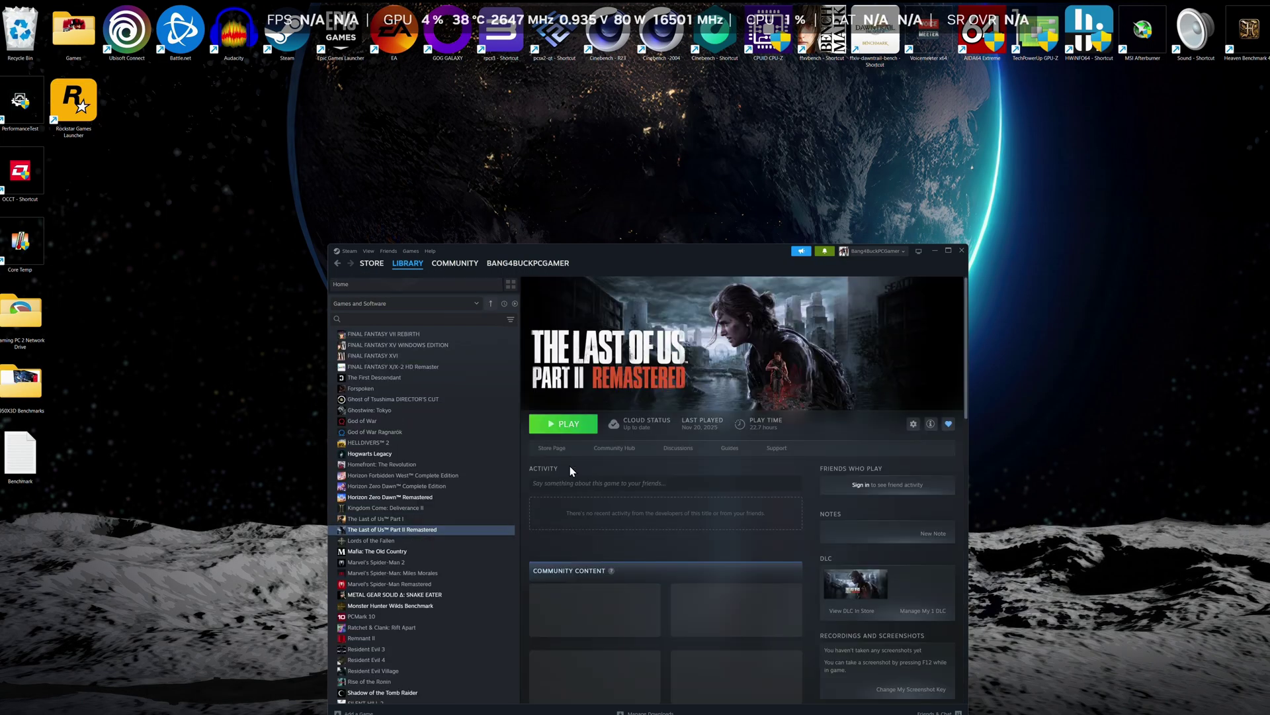
left_click(564, 431)
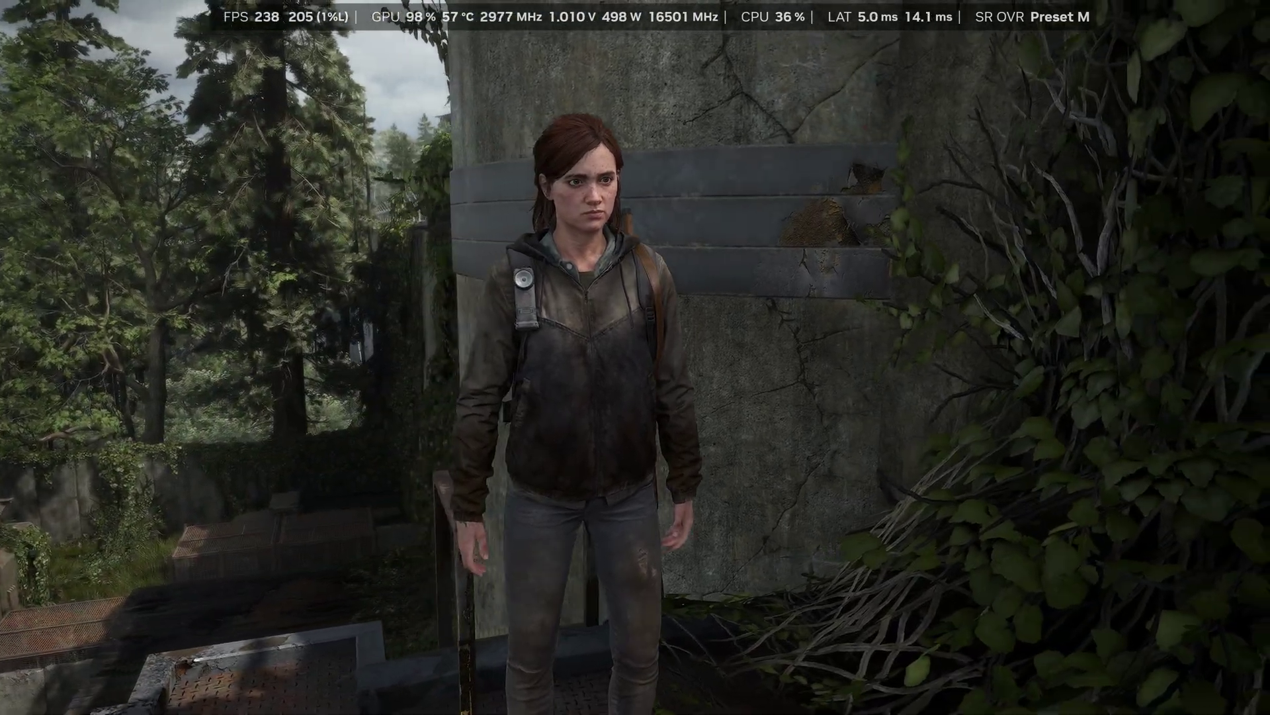
Step: Walk the character from the rooftop onto the metal gantry and along it, examining the statistics overlay during gameplay
key("w")
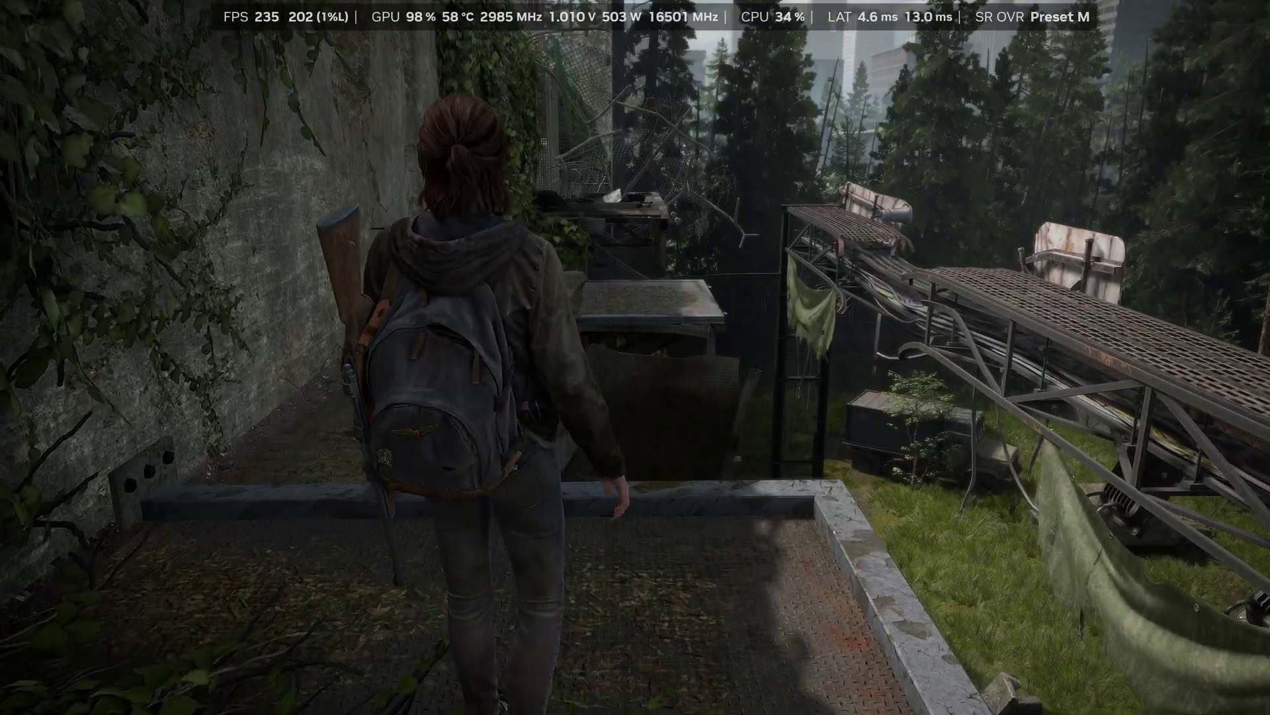
key("w")
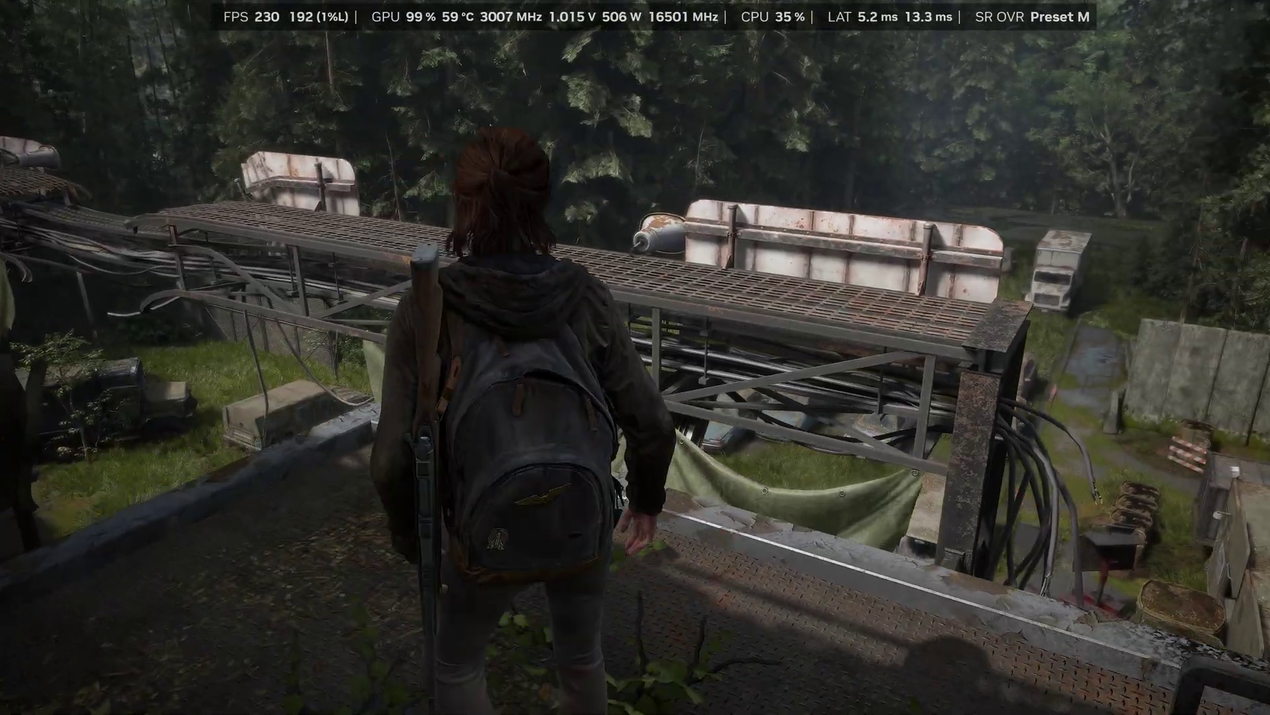
key("w")
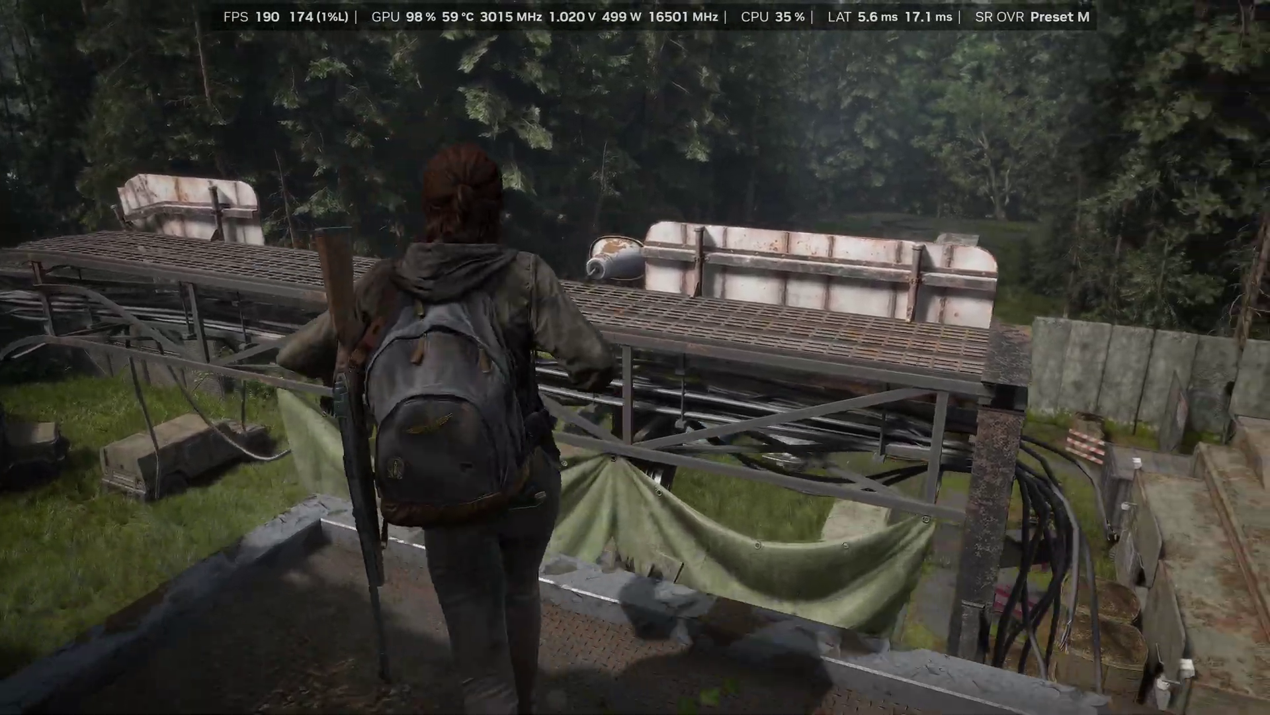
key("space")
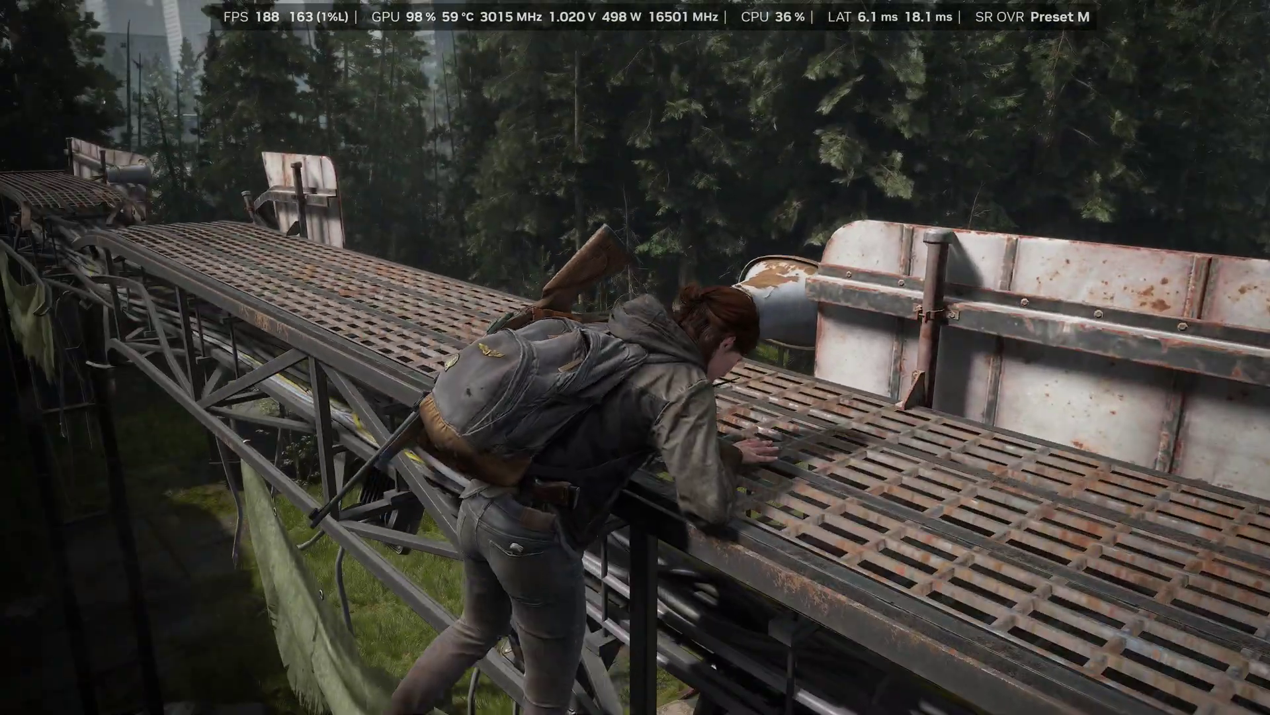
key("w")
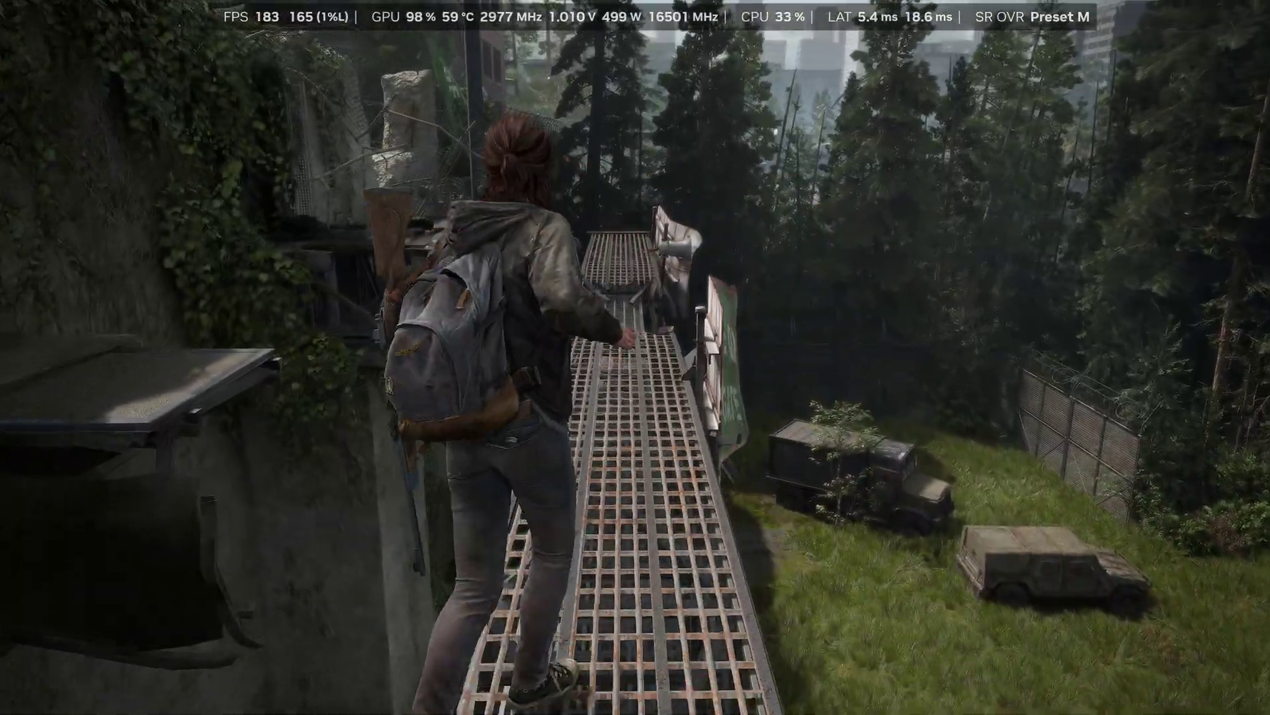
key("w")
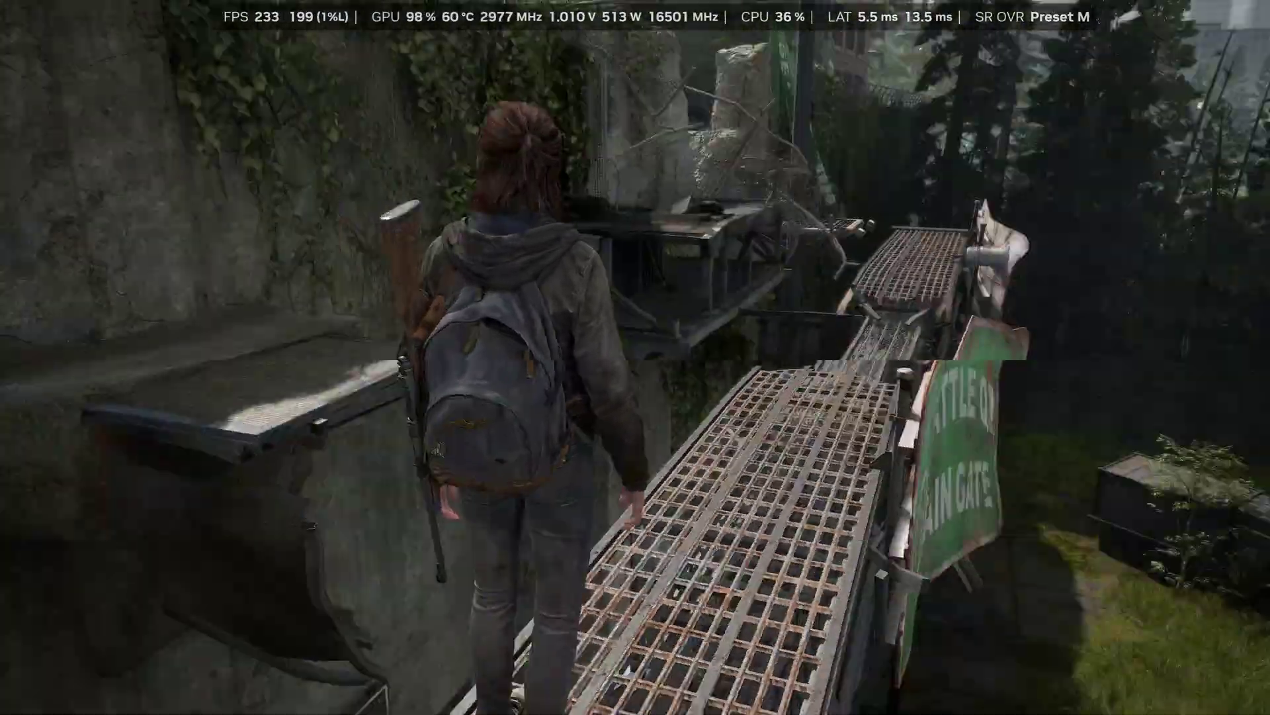
key("w")
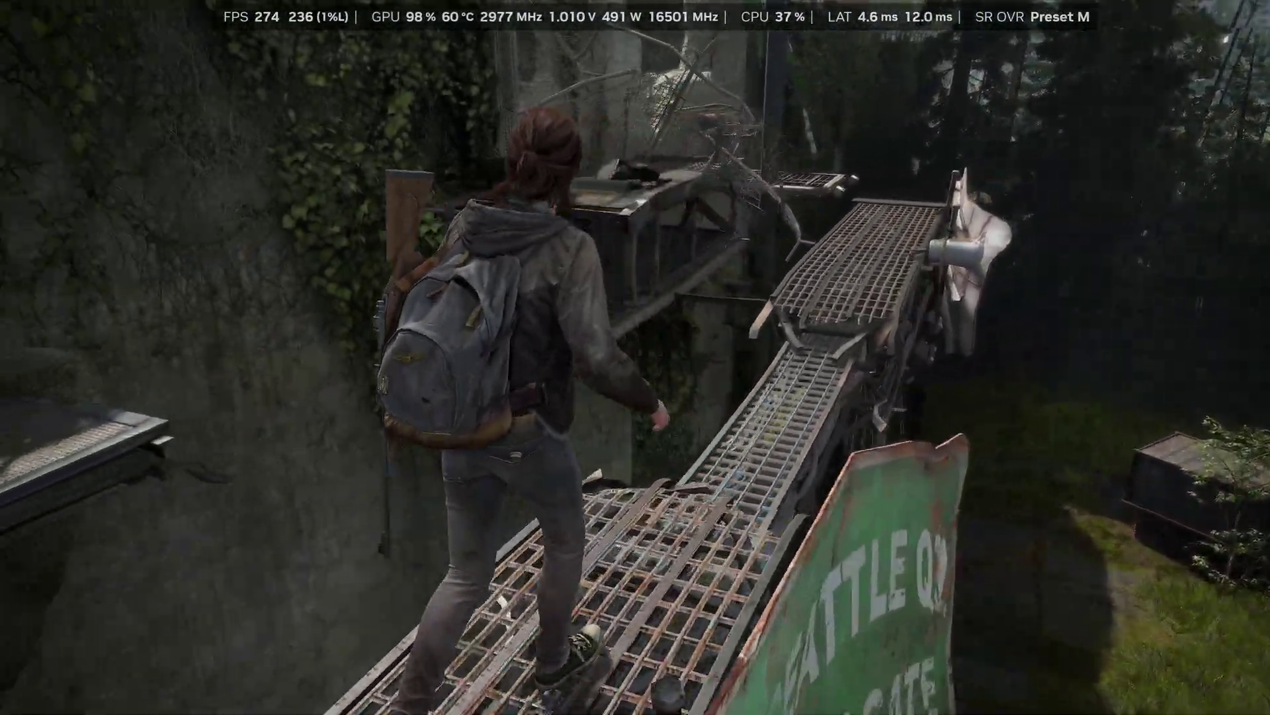
key("w")
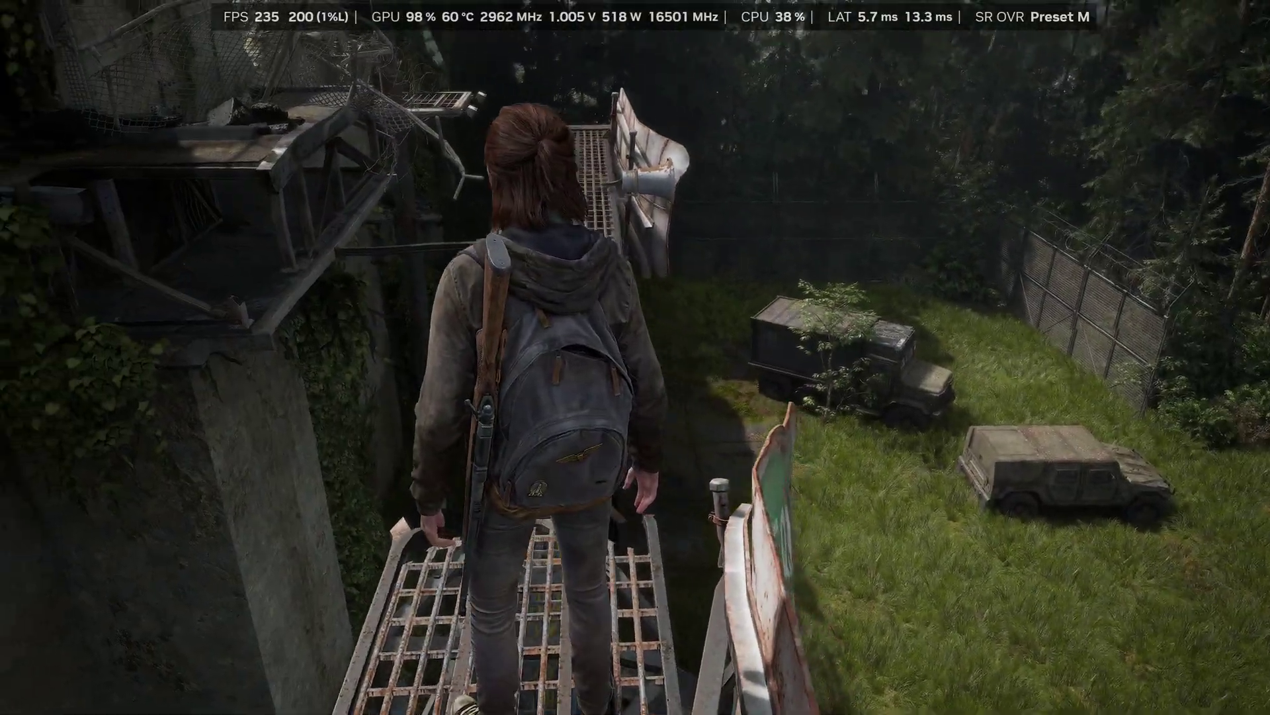
key("w")
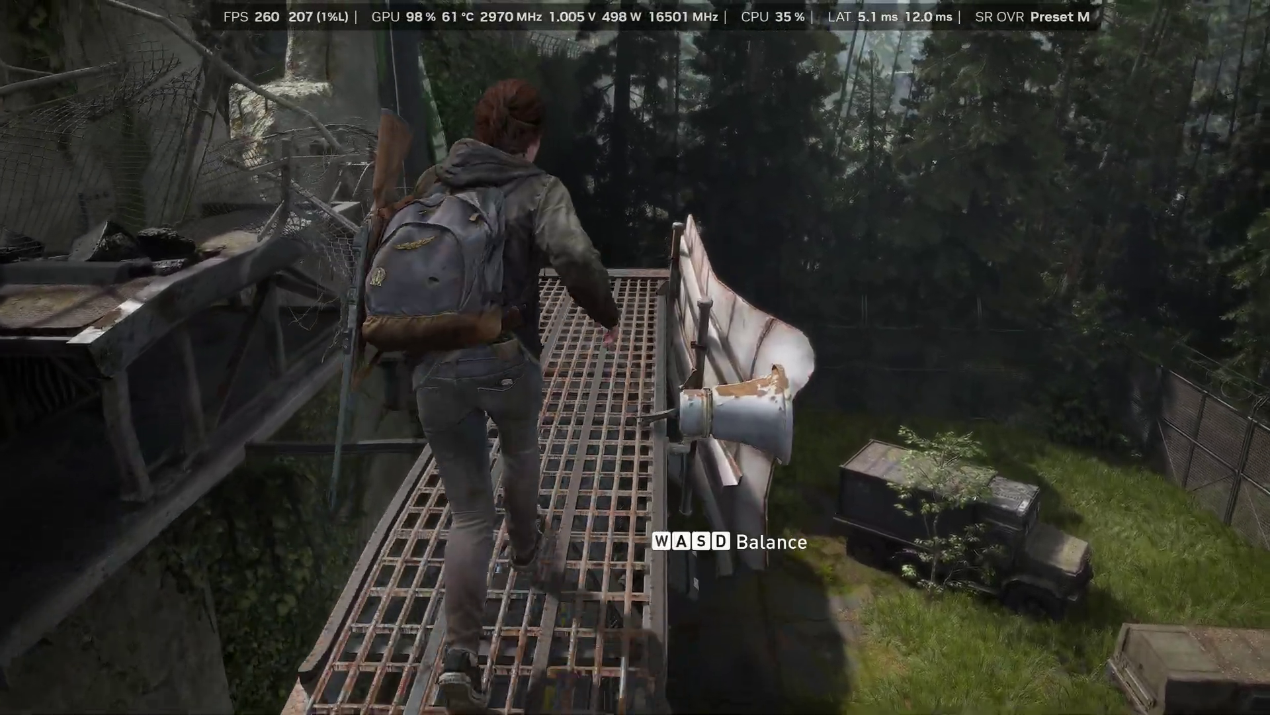
key("w")
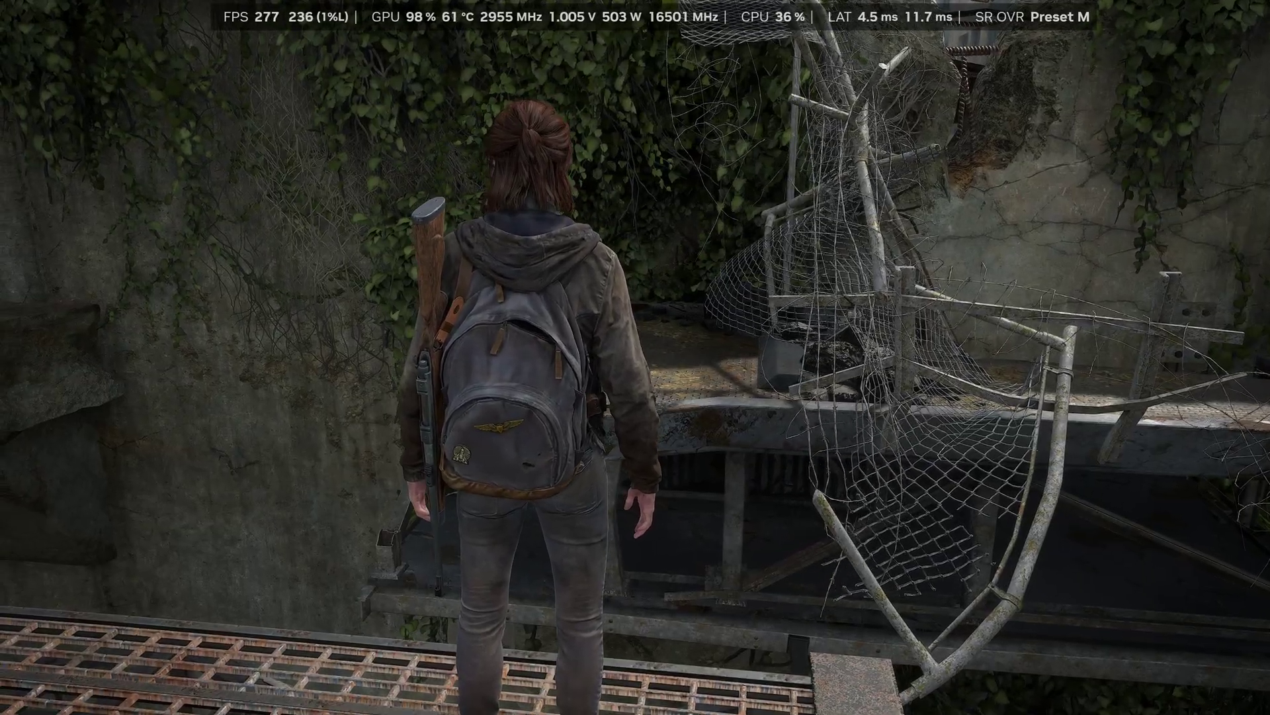
Step: Jump across to the fenced, ivy-covered platform and move around it while examining the overlay's performance, latency and DLSS preset metrics
key("space")
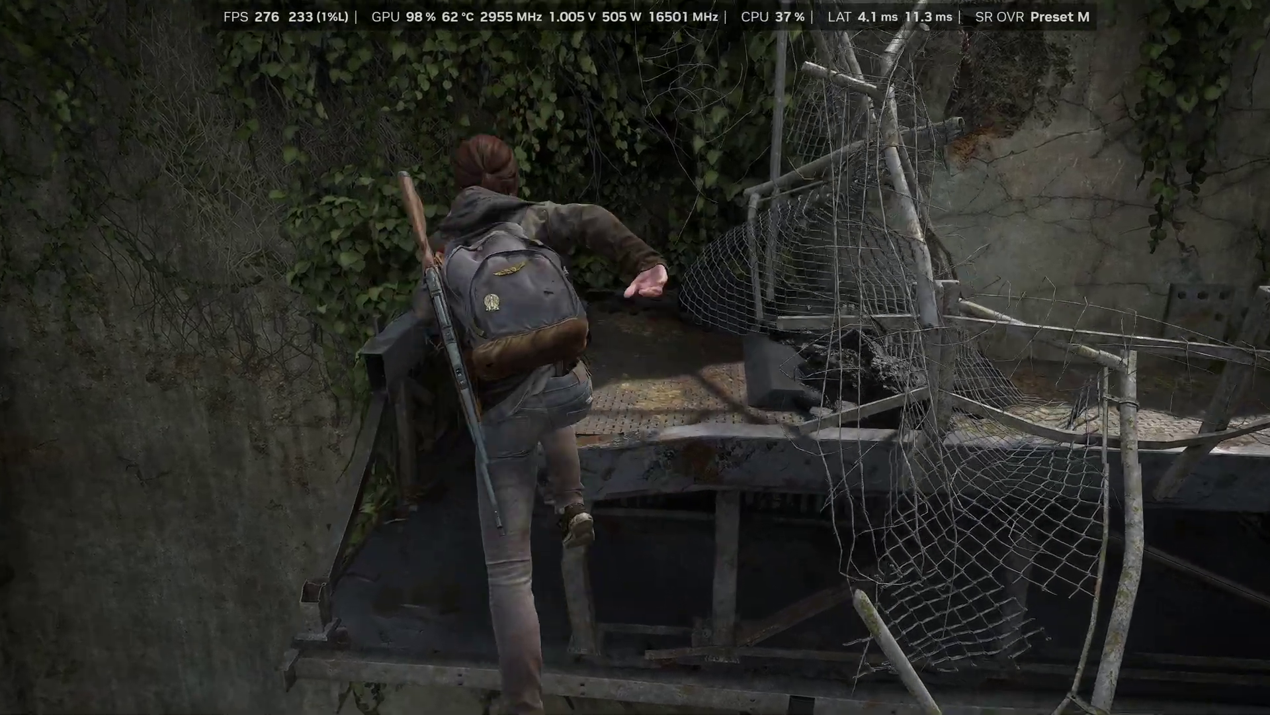
key("w")
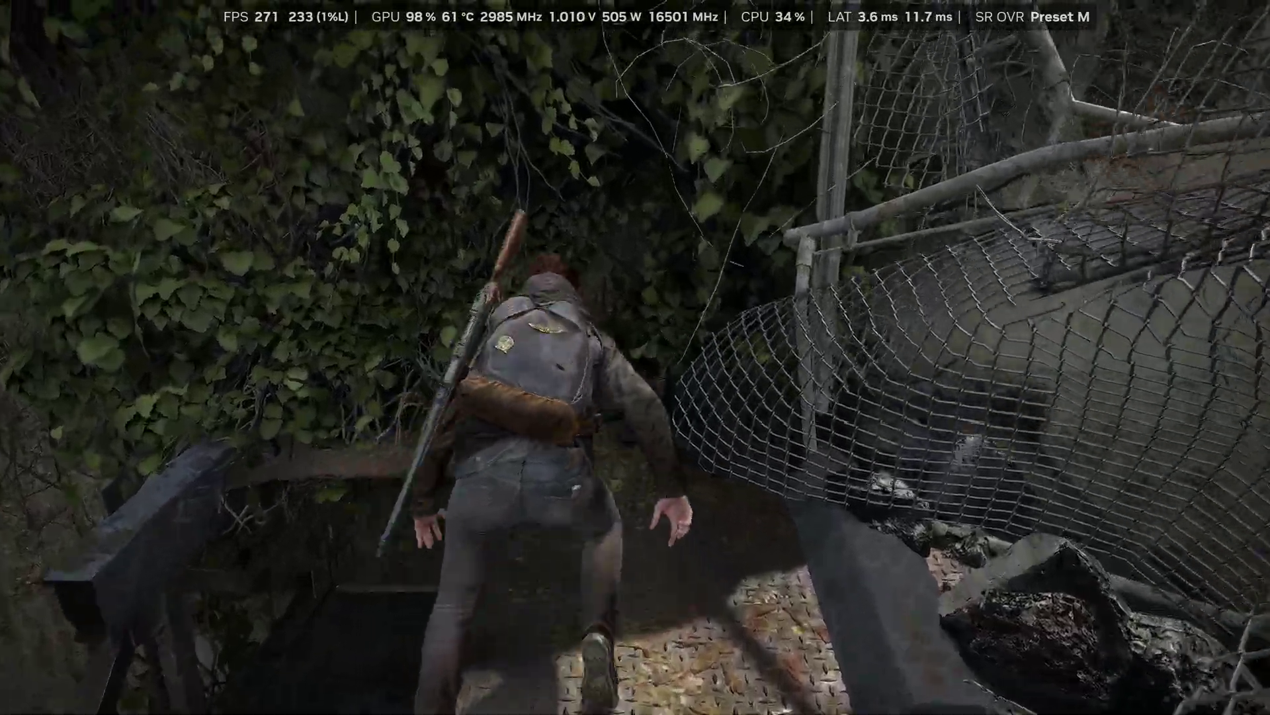
key("w")
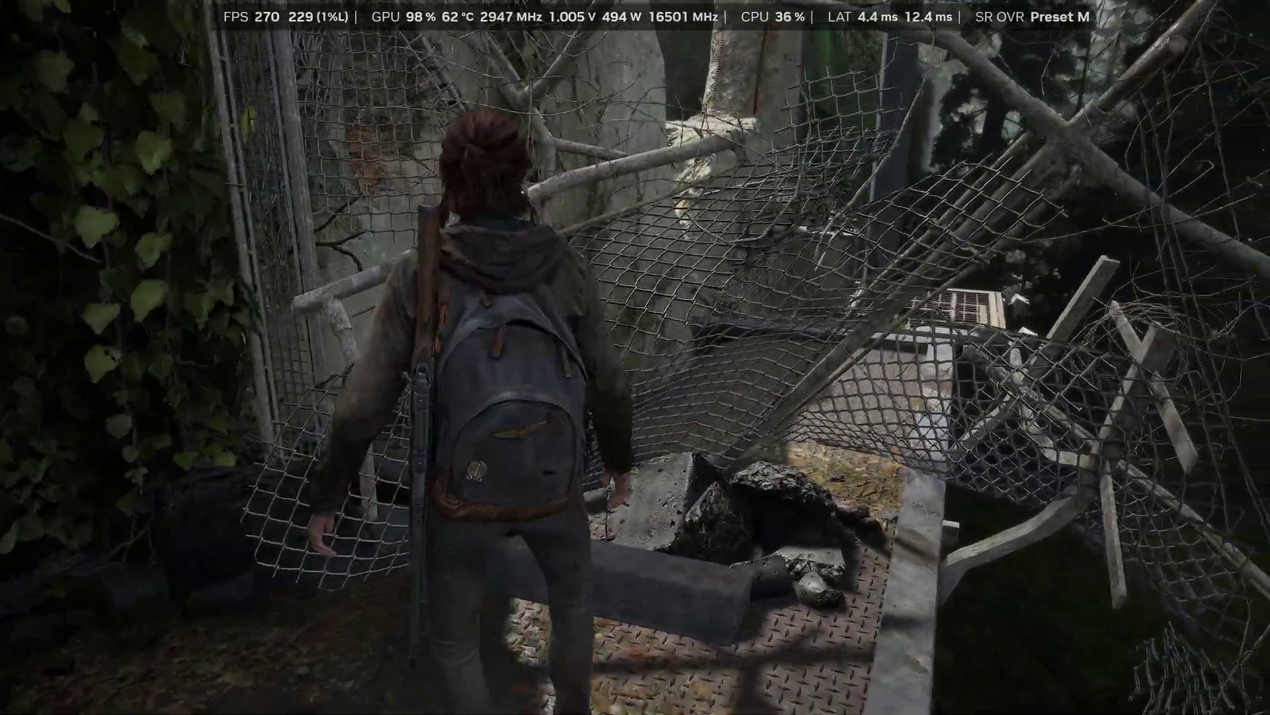
key("w")
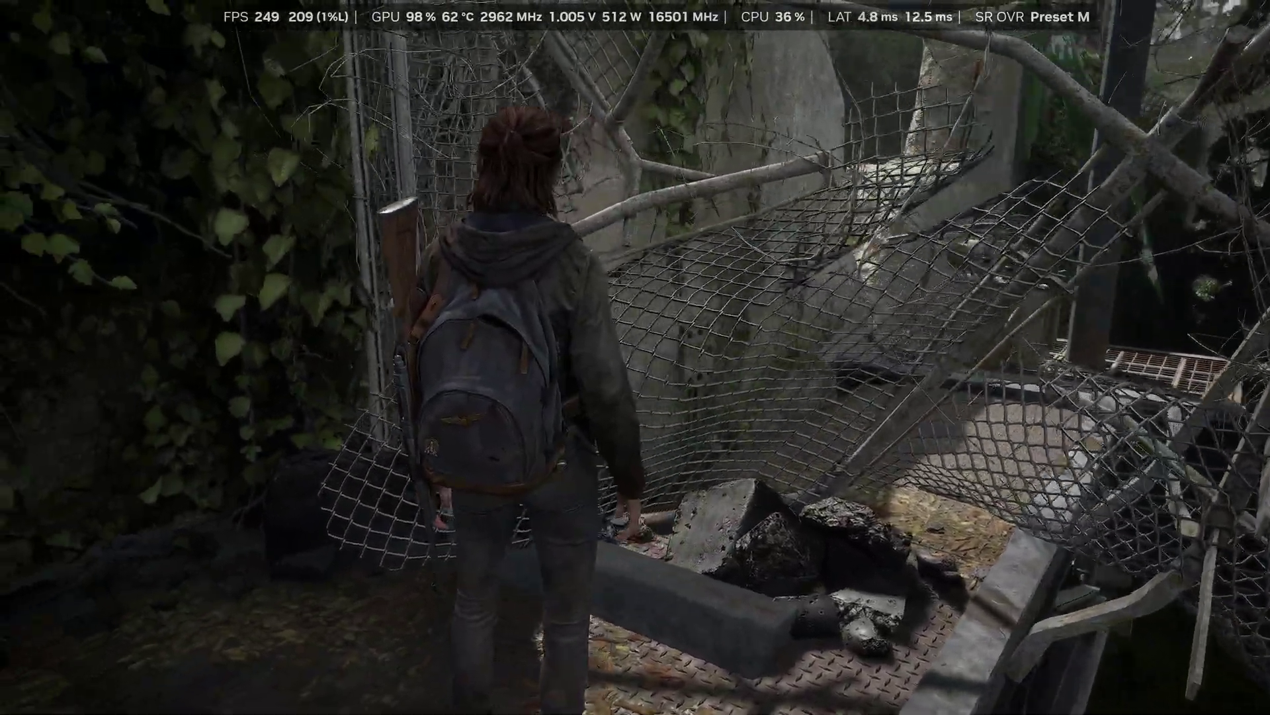
key("w")
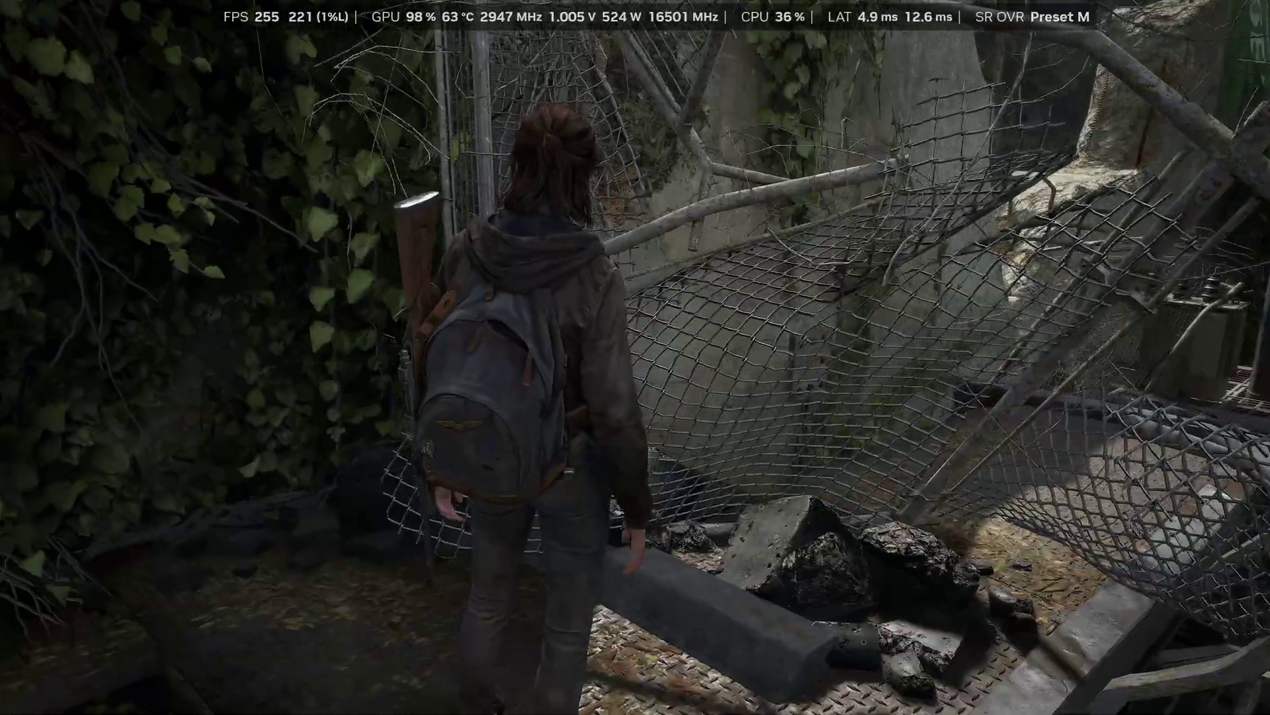
key("w")
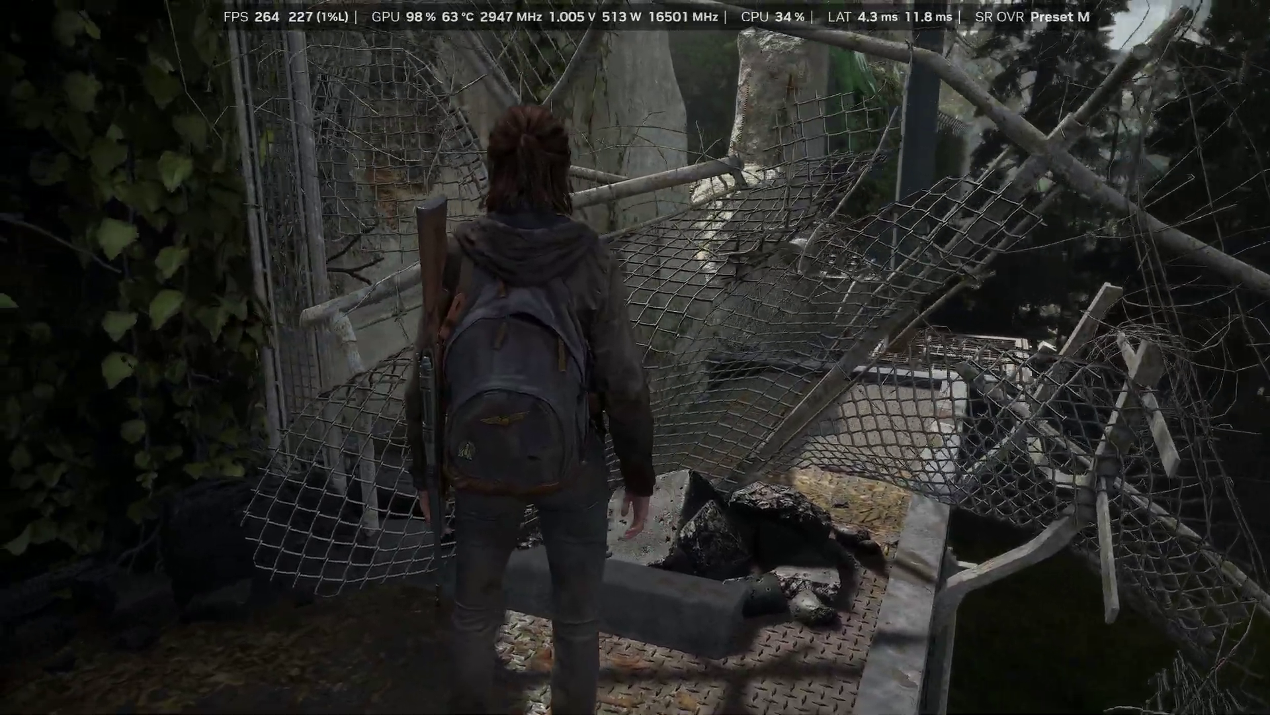
key("w")
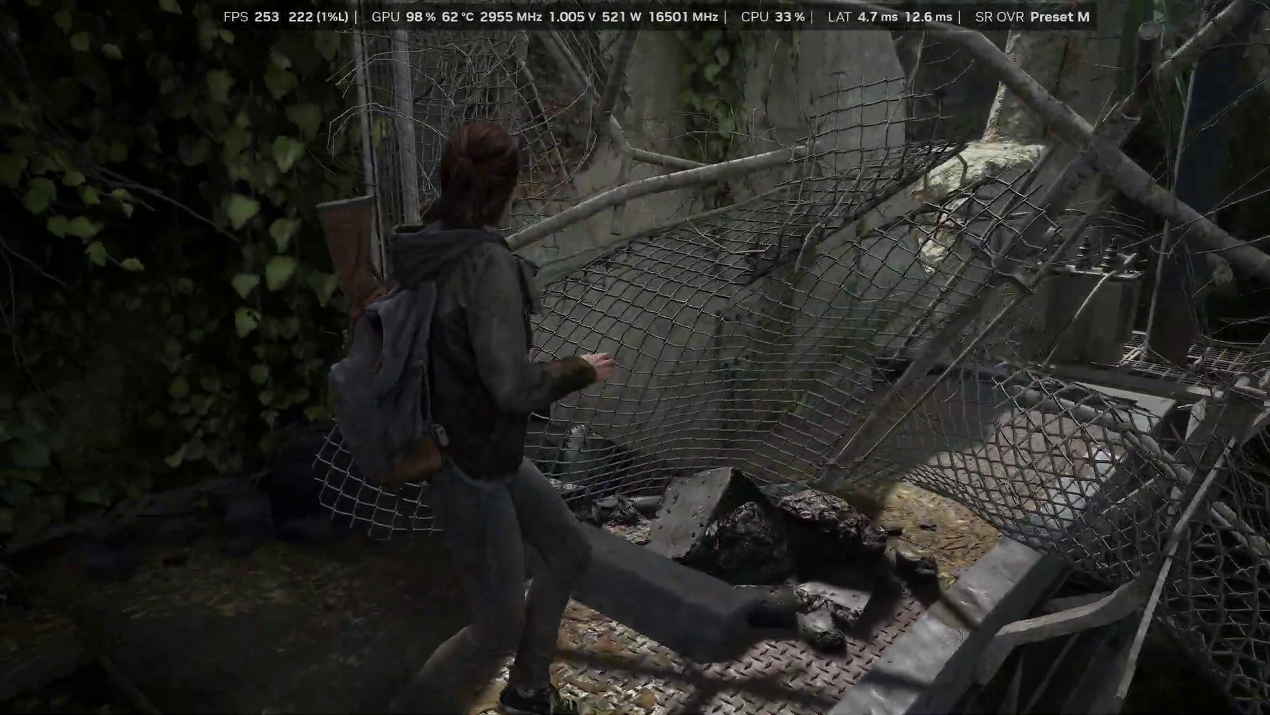
key("w")
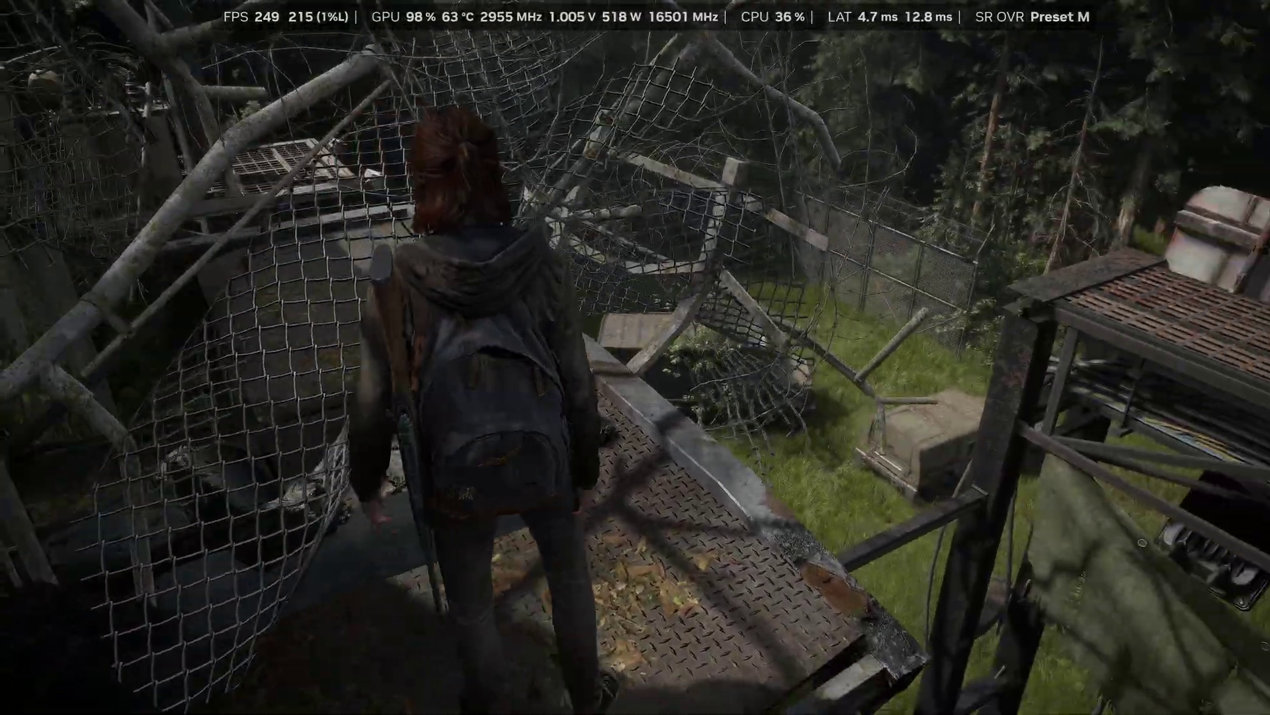
key("w")
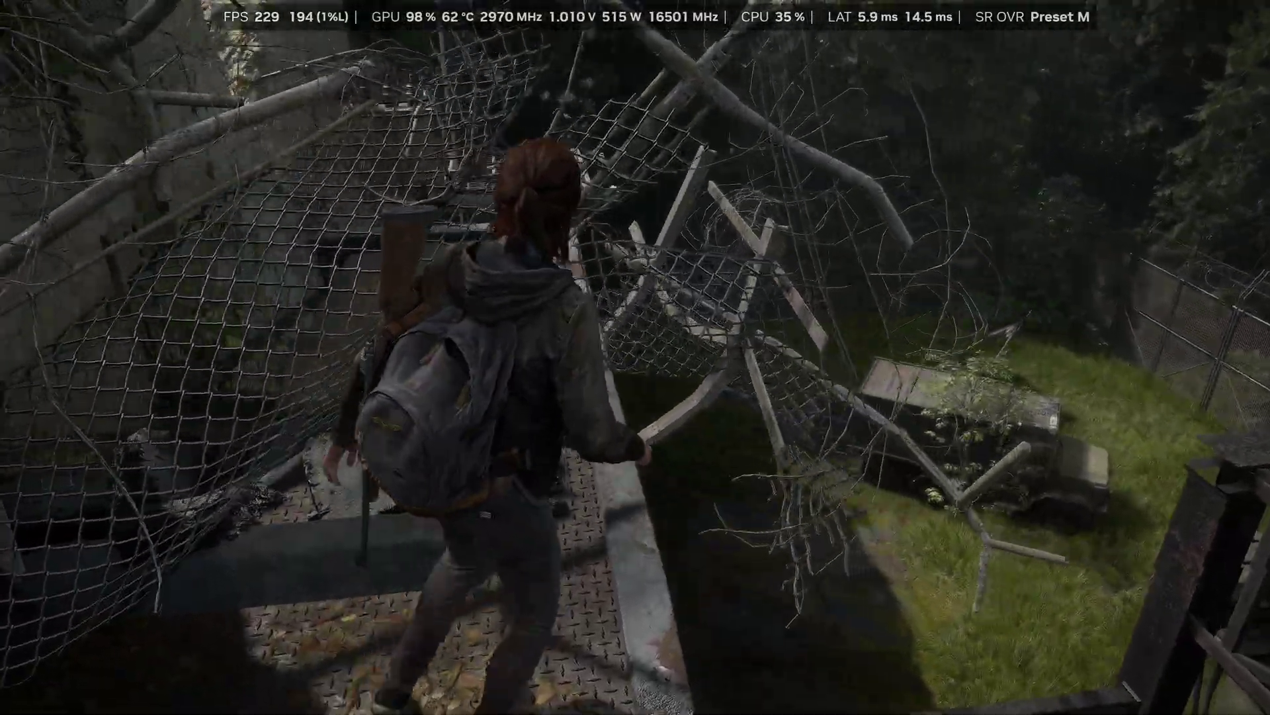
Step: Move the character crouched around the netted platform and down onto the ledge beneath it, examining the statistics overlay
key("w")
key("c")
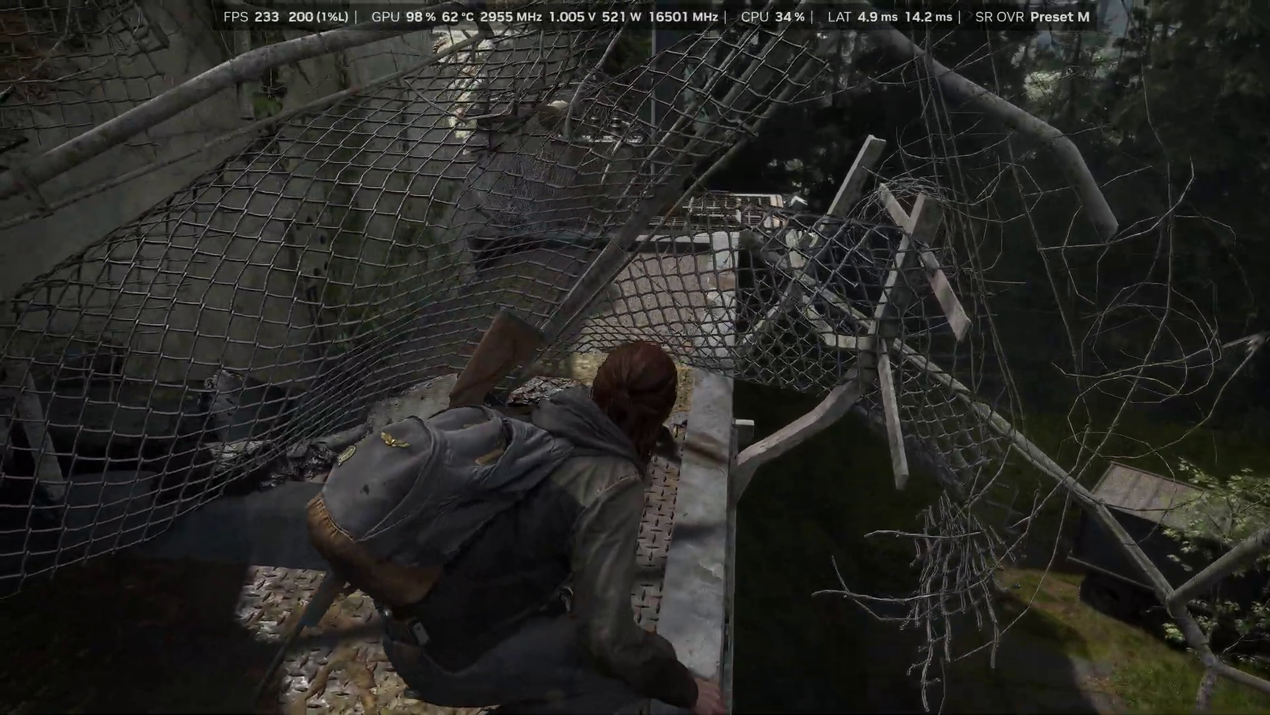
key("w")
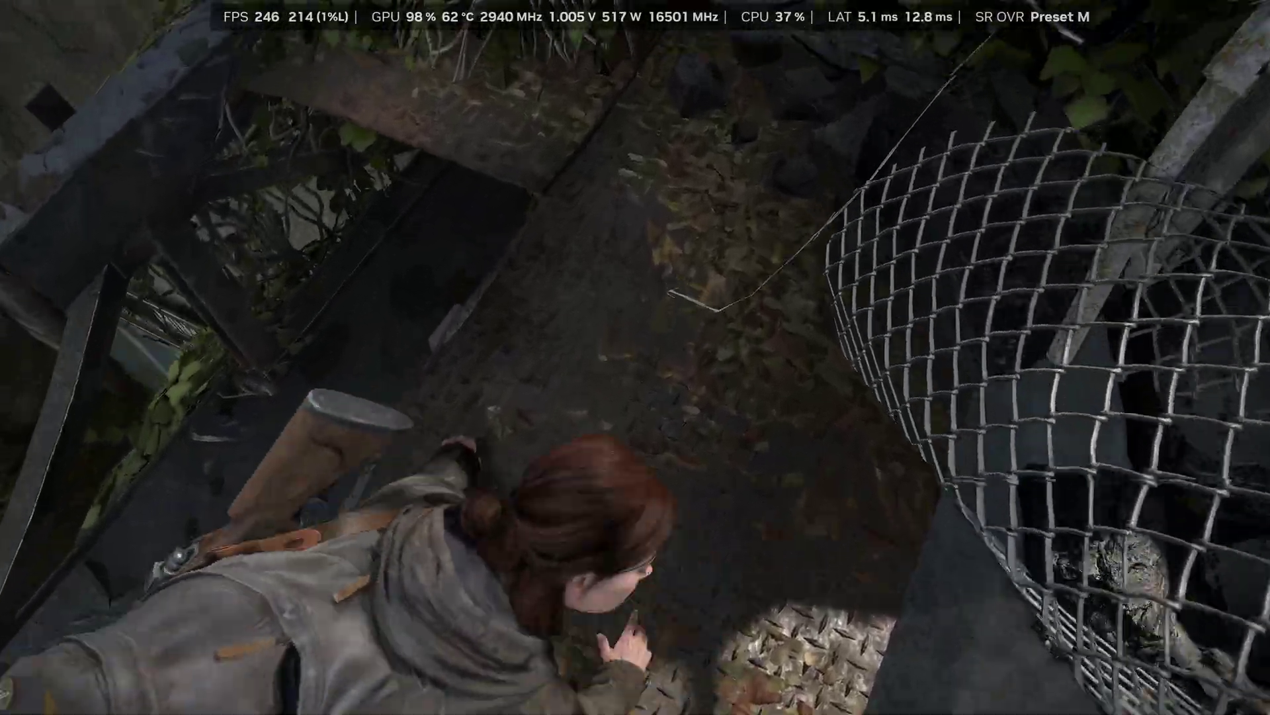
key("w")
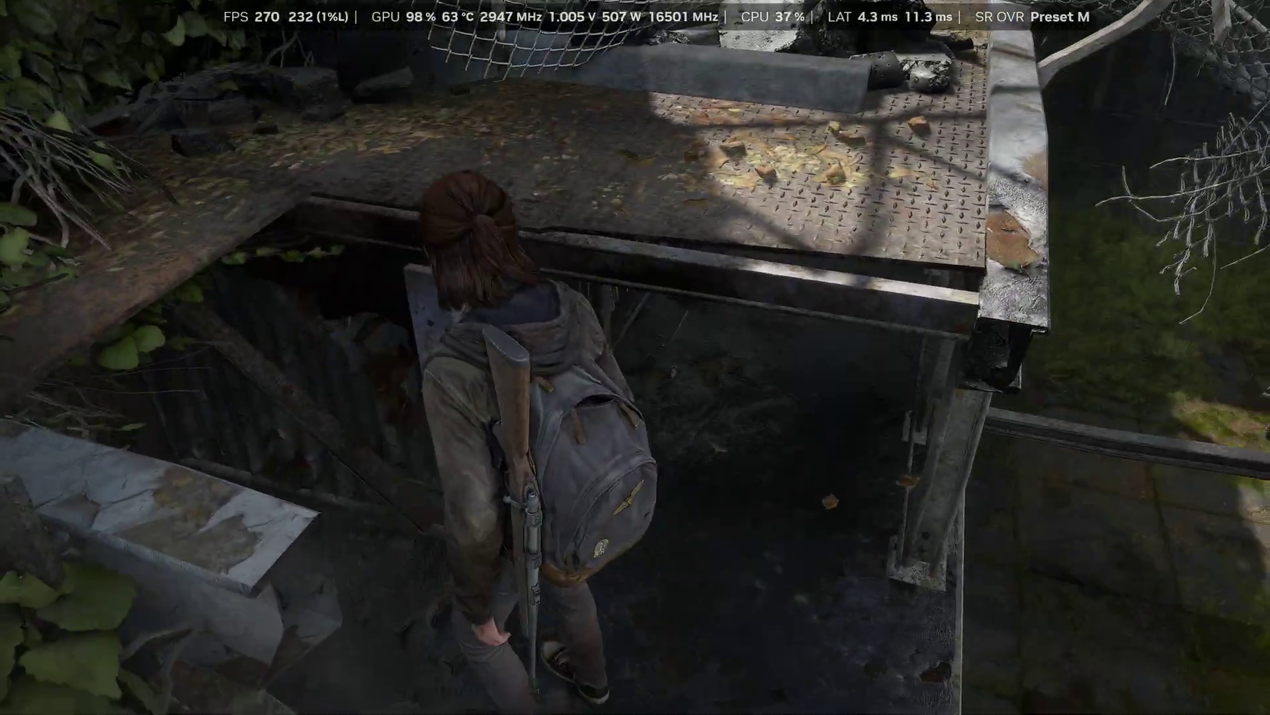
Step: Crawl the character through the space beneath the metal platform while examining the overlay's frame rate and latency metrics
key("w")
key("c")
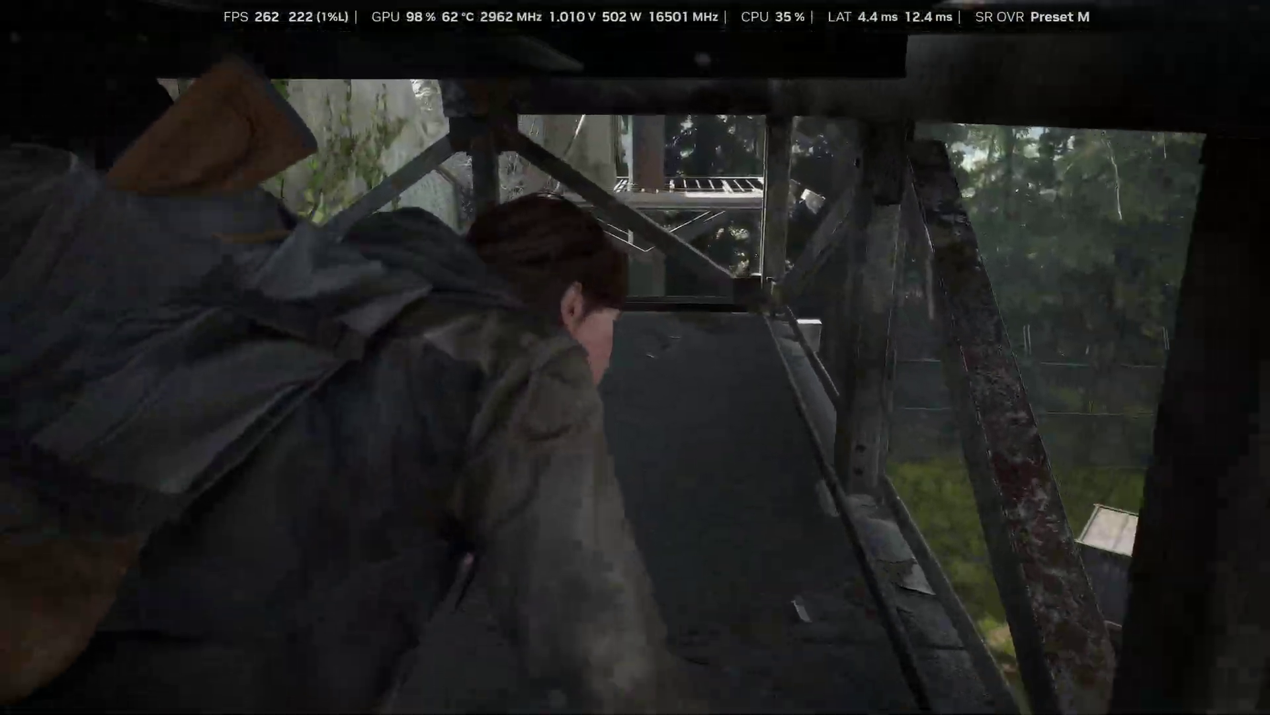
key("w")
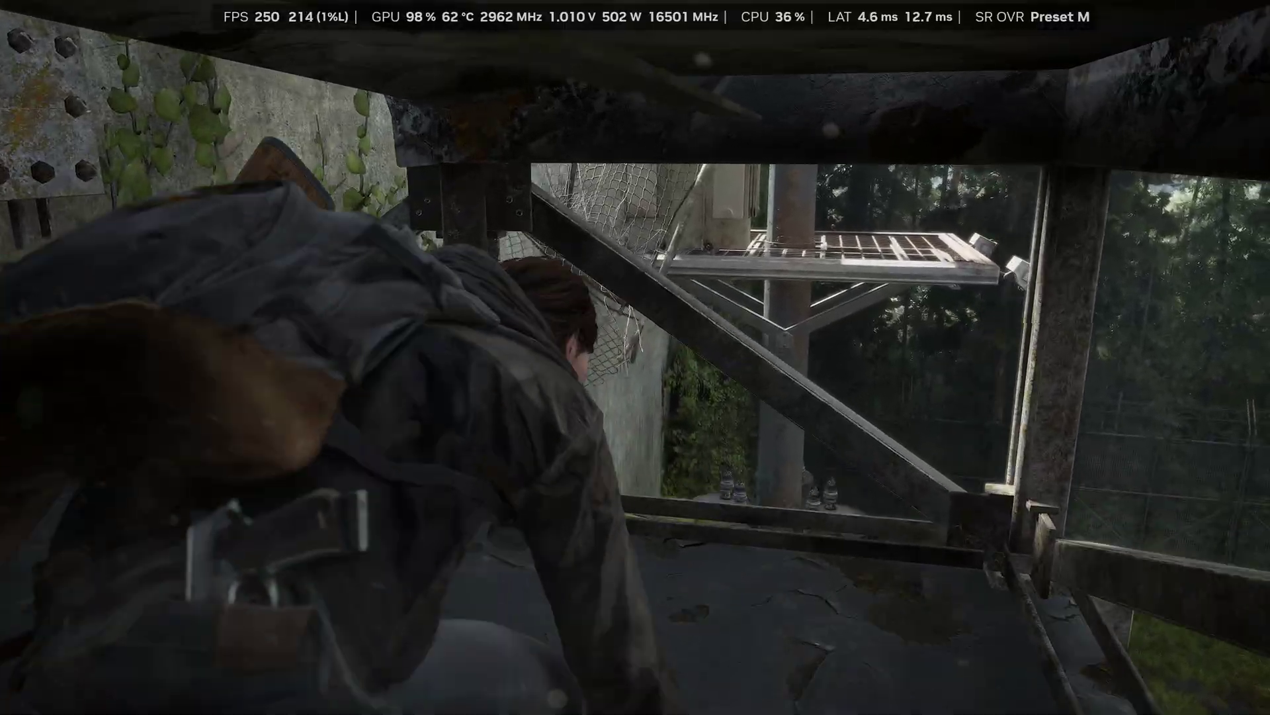
key("w")
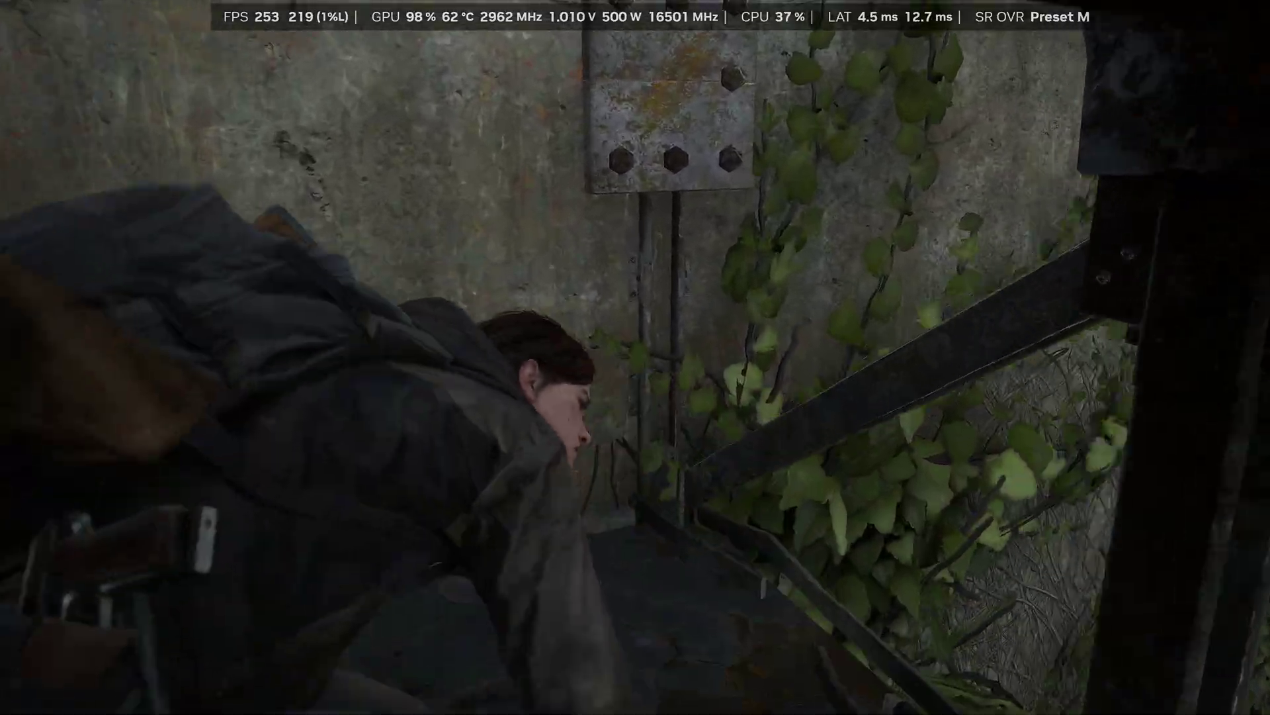
key("w")
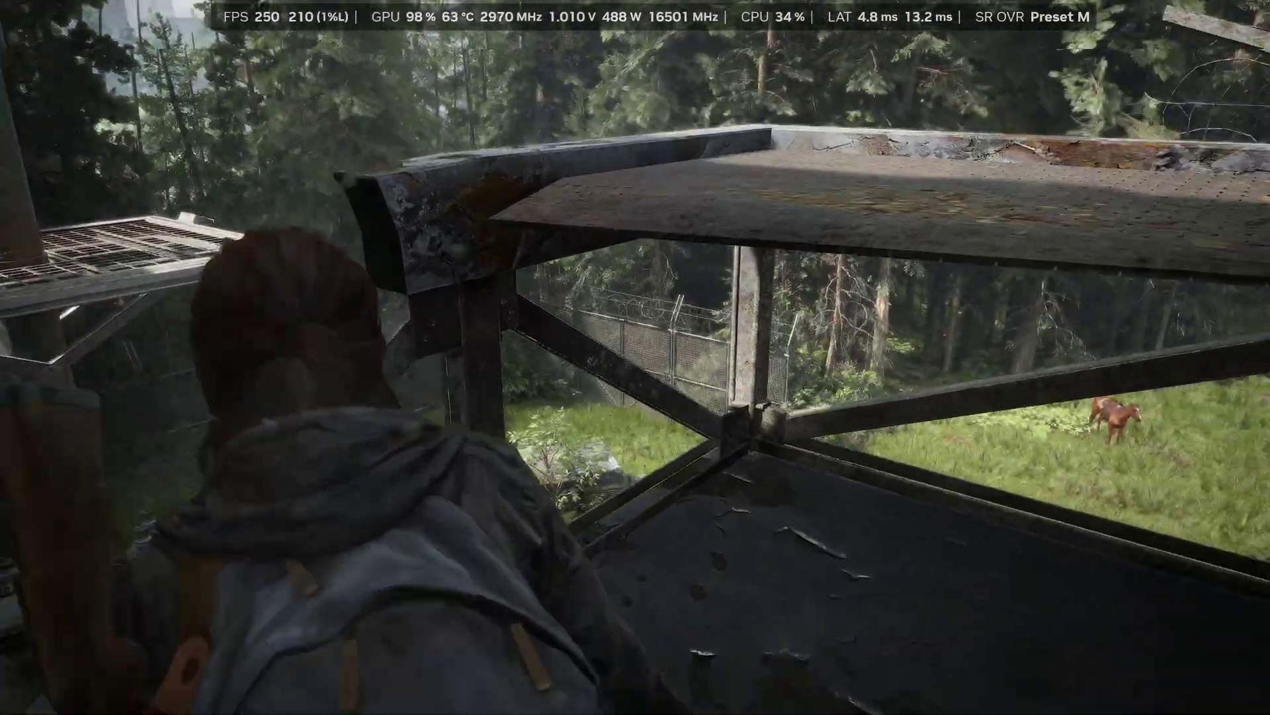
Step: Climb the character back onto the metal platform and jump across to the grated platform around the pole, examining the overlay
key("w")
key("space")
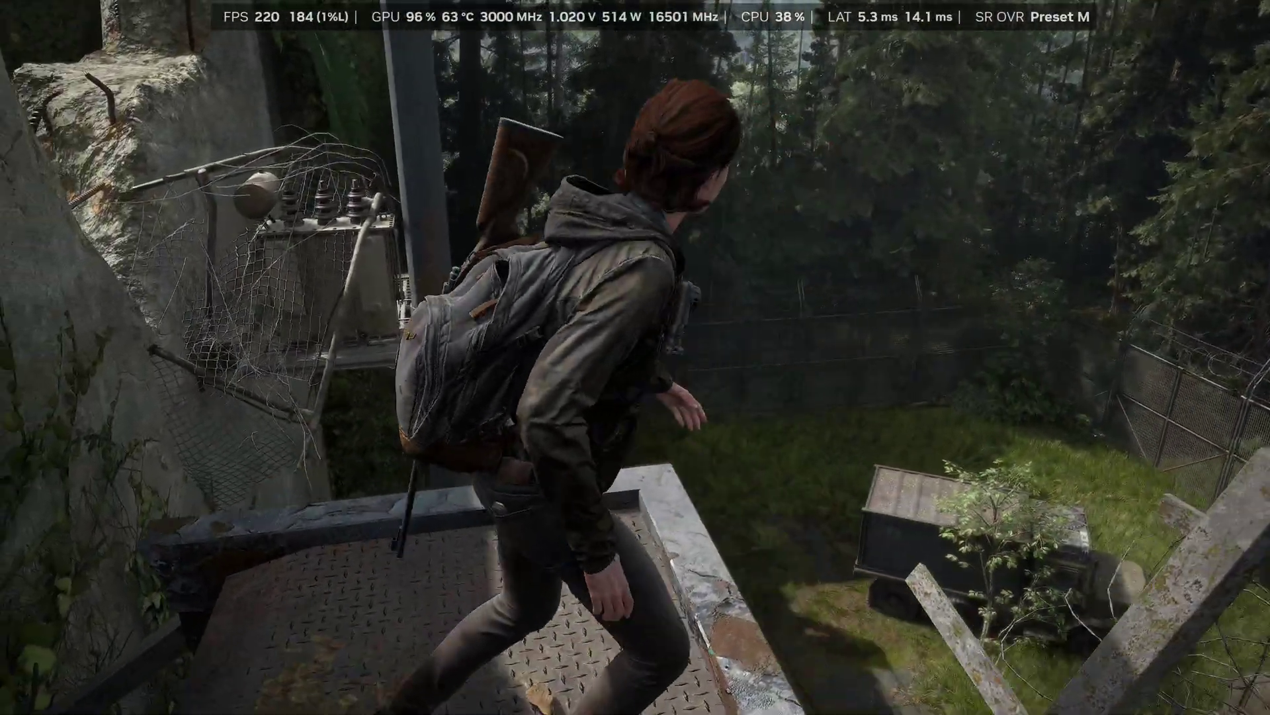
key("w")
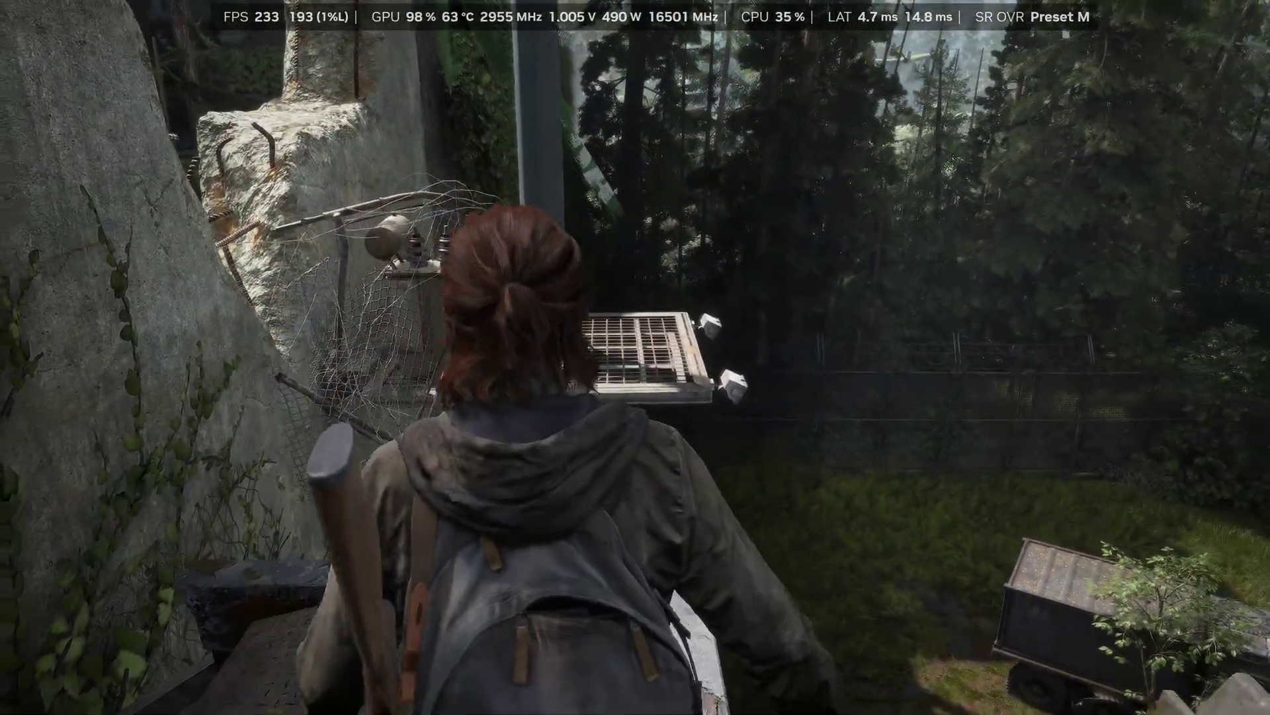
key("w")
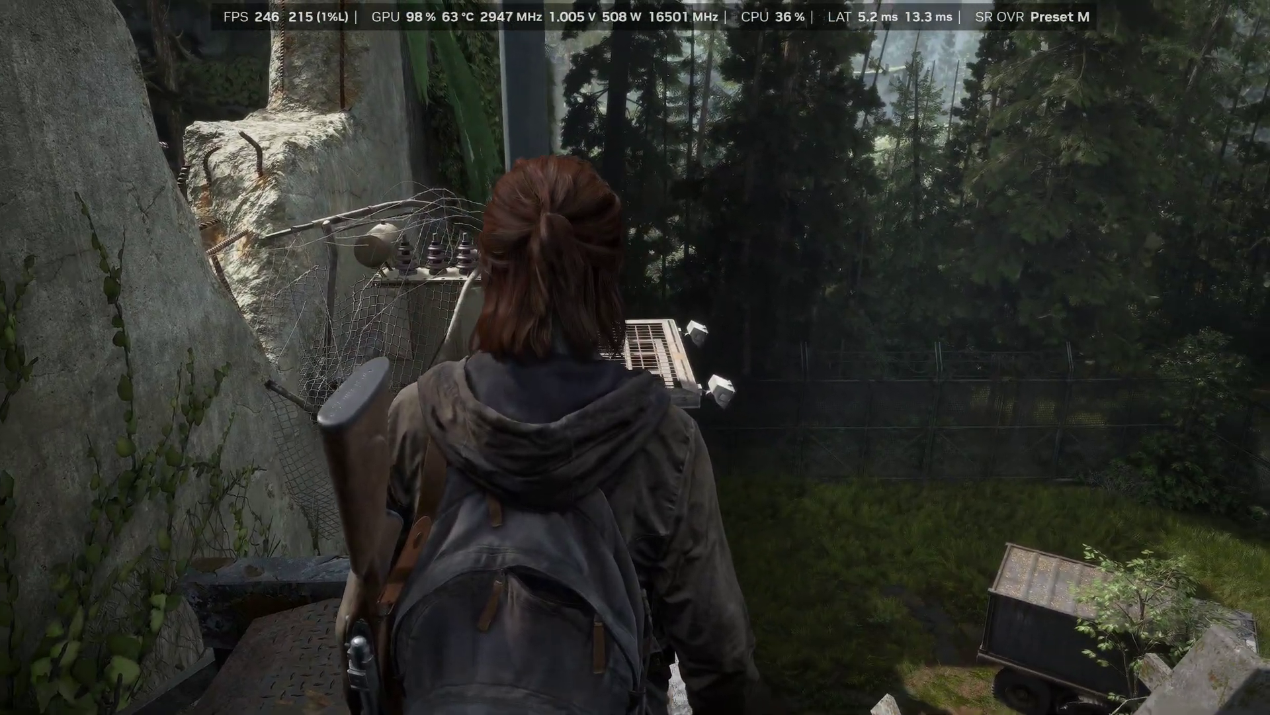
key("w")
key("space")
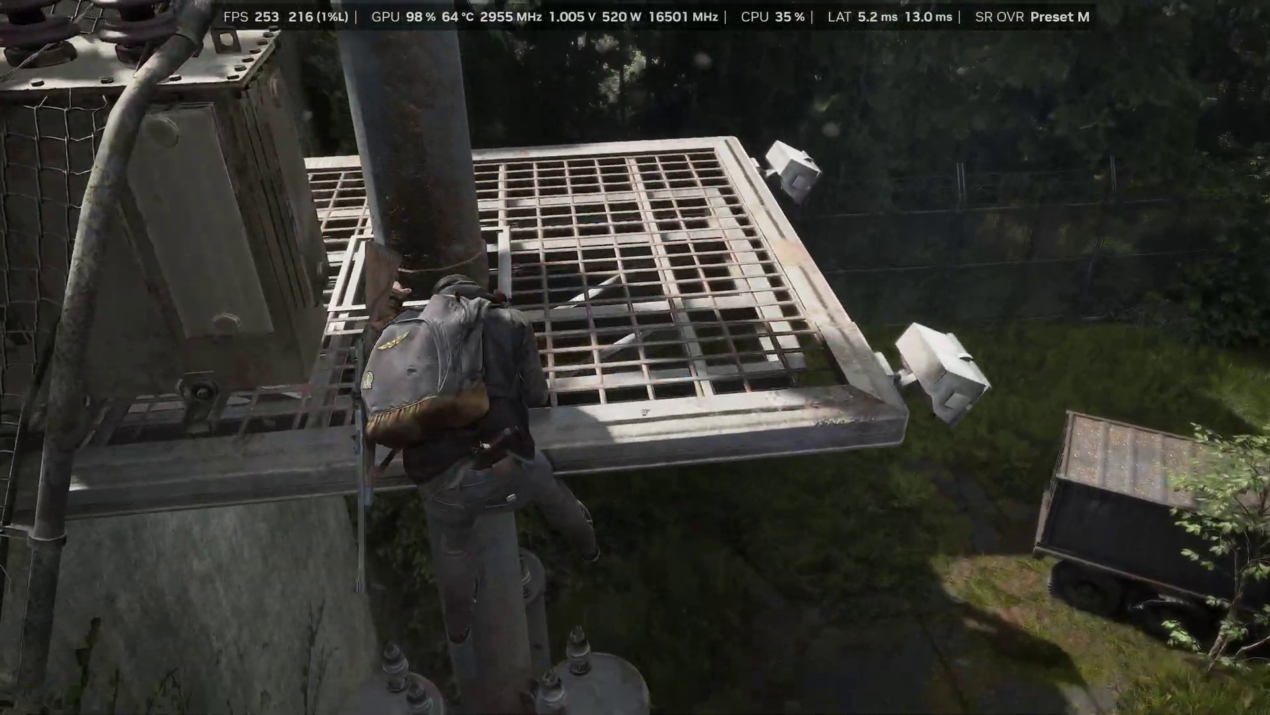
Step: Walk the character across the grated platform and jump over to the railed walkway along the concrete wall
key("w")
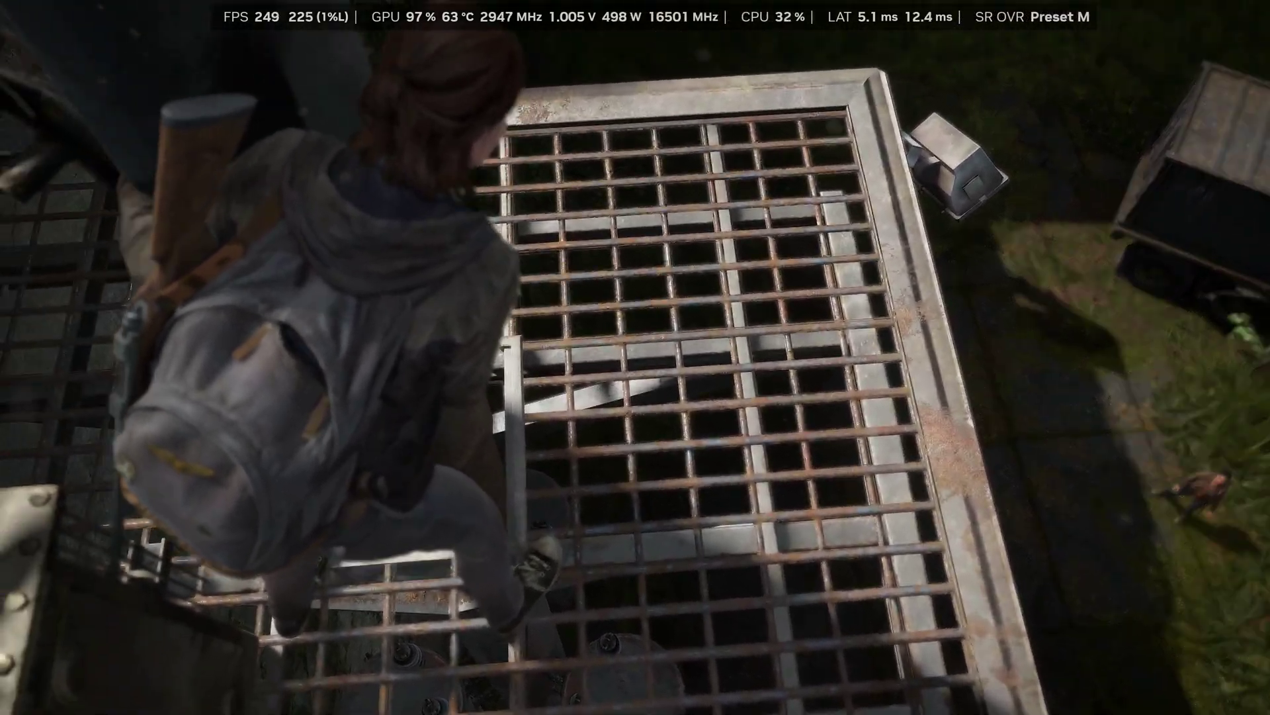
key("w")
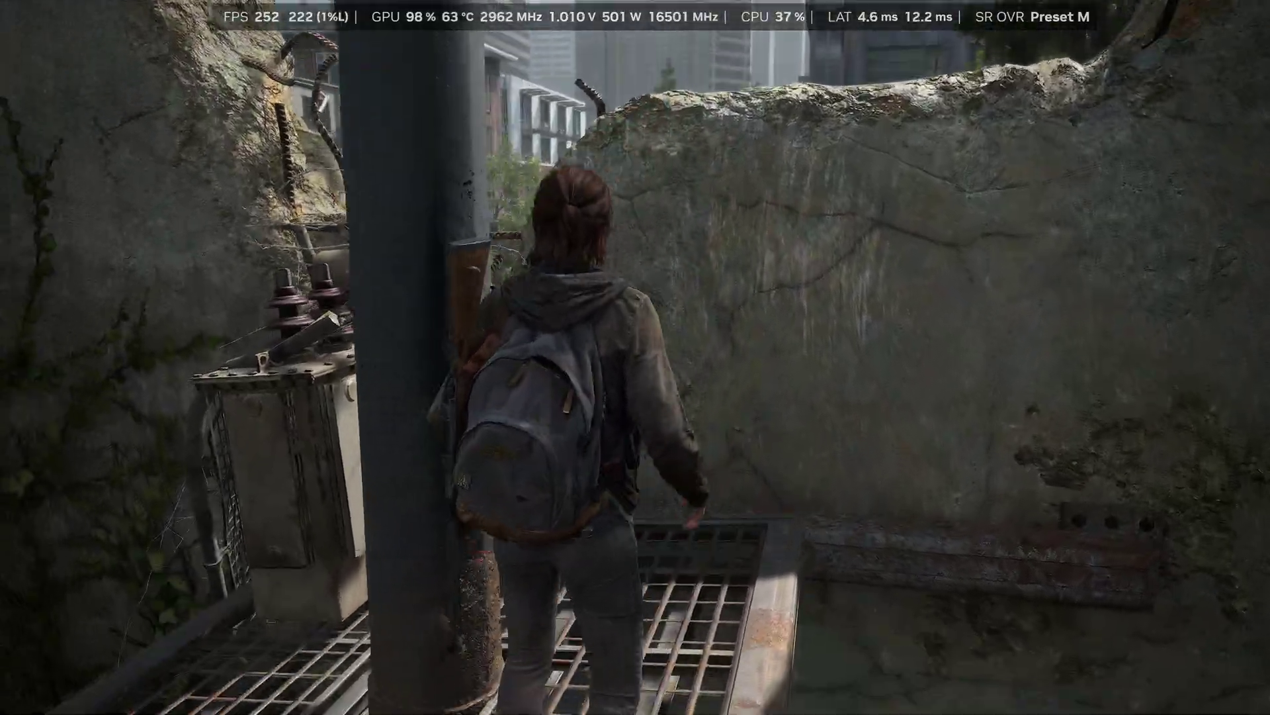
key("space")
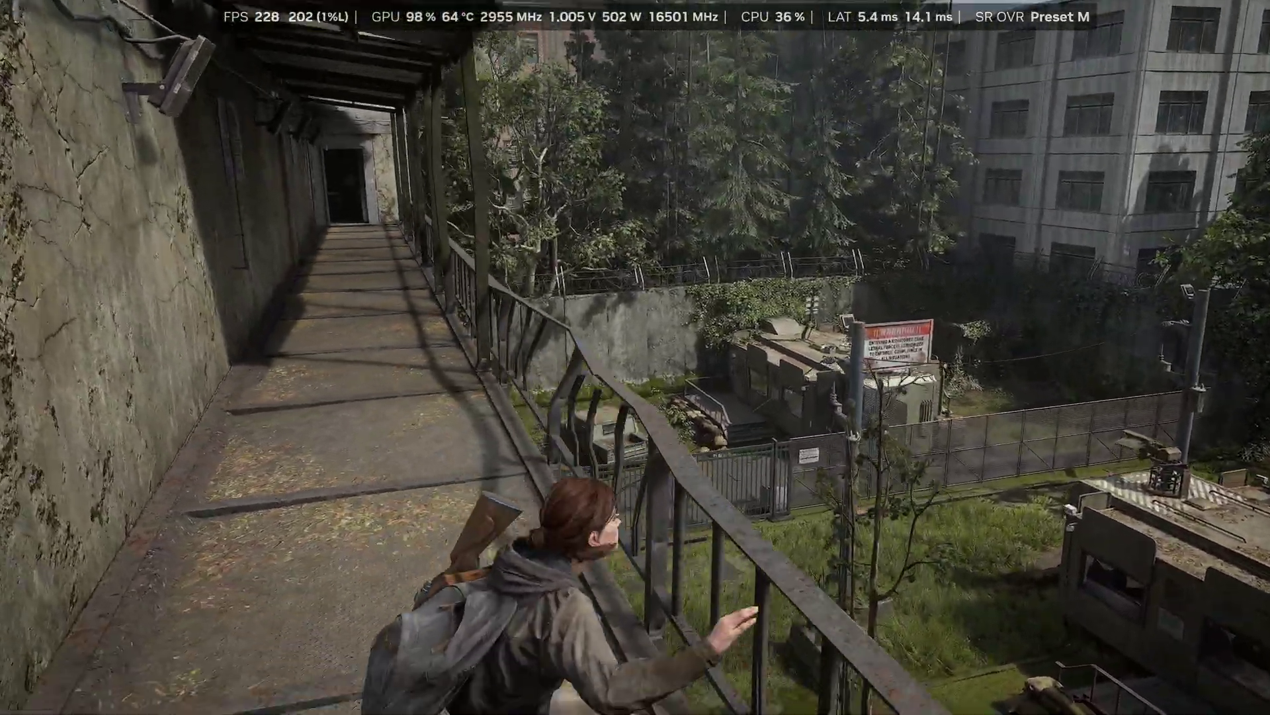
Step: Walk the character along the covered walkway to the doorway marked 45, examining the overlay's performance metrics
key("w")
key("w")
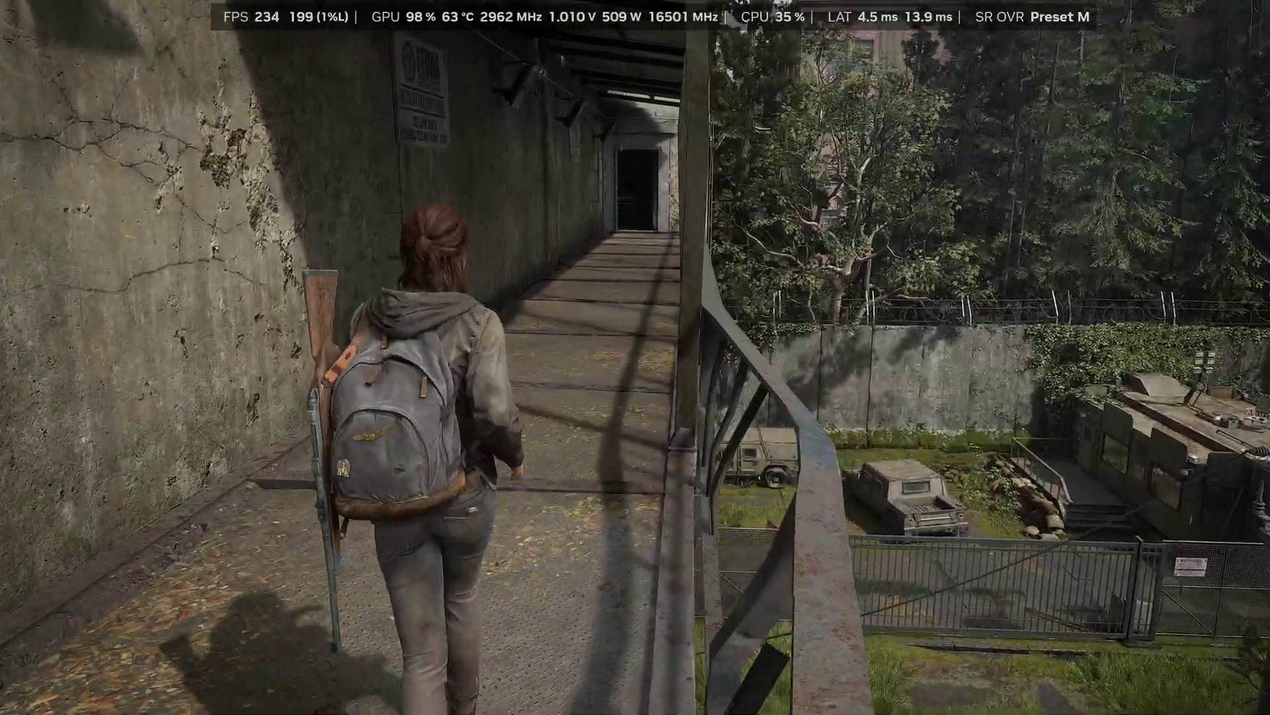
key("w")
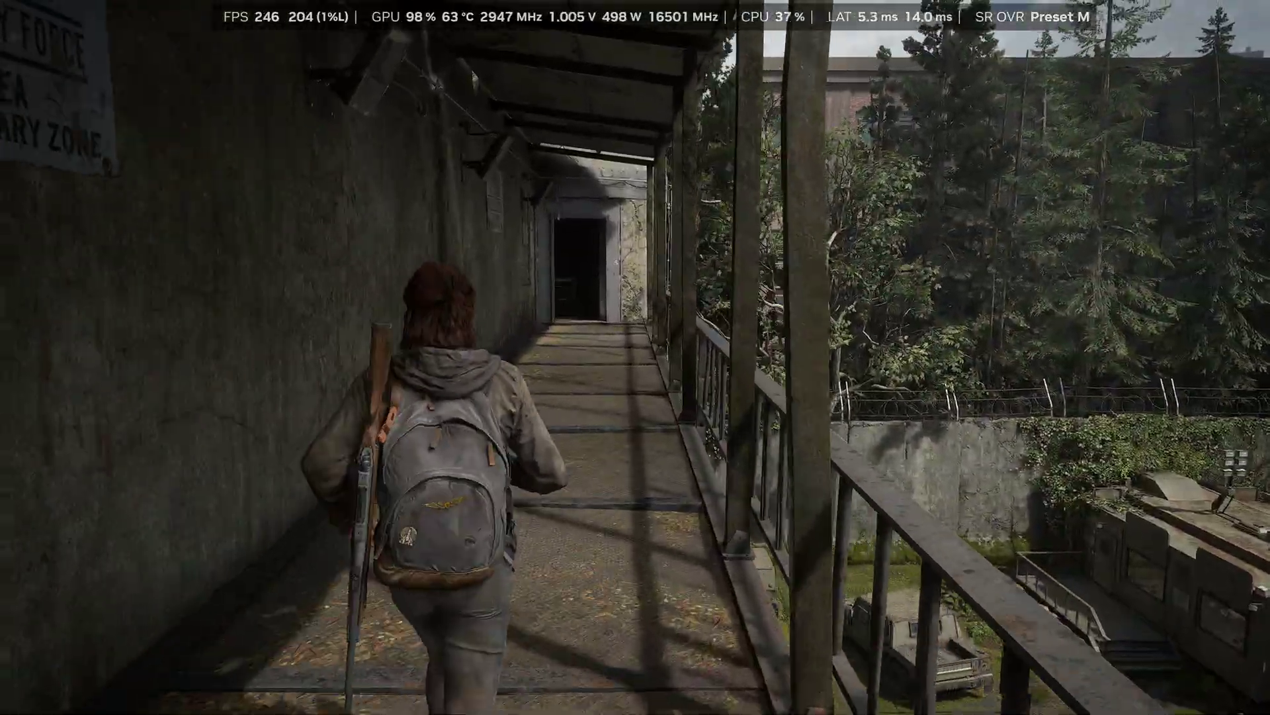
key("w")
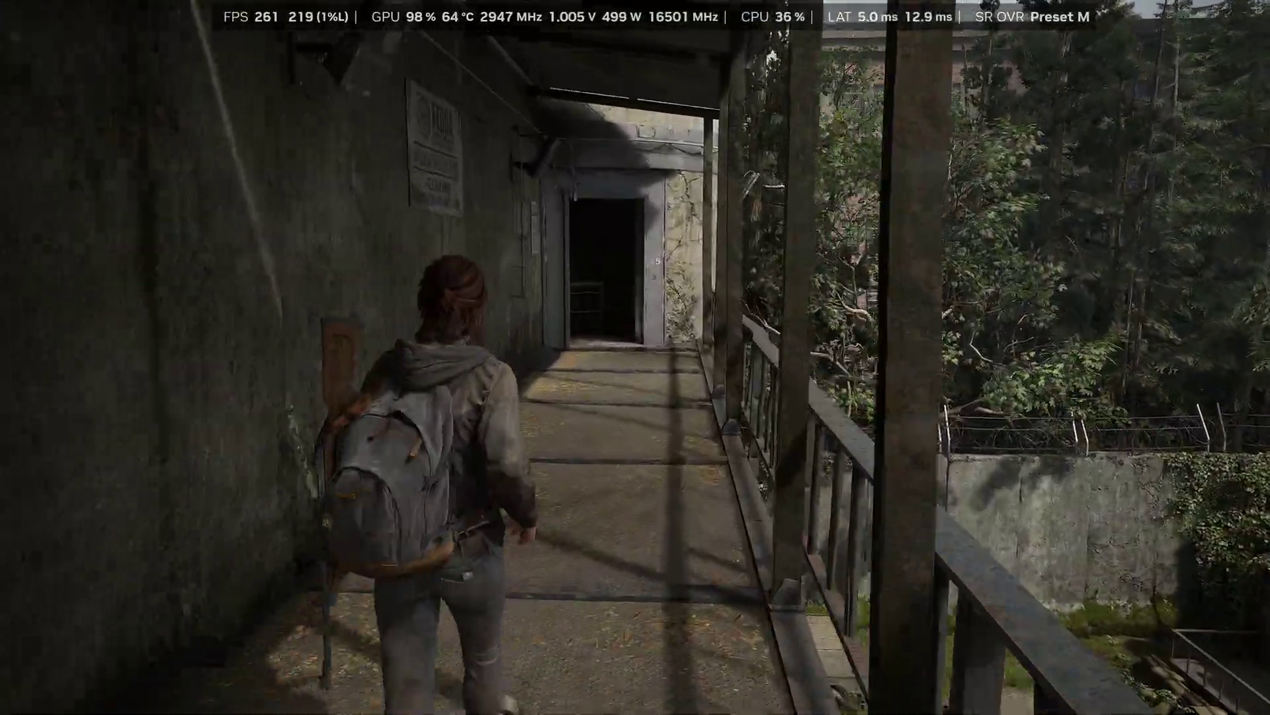
key("w")
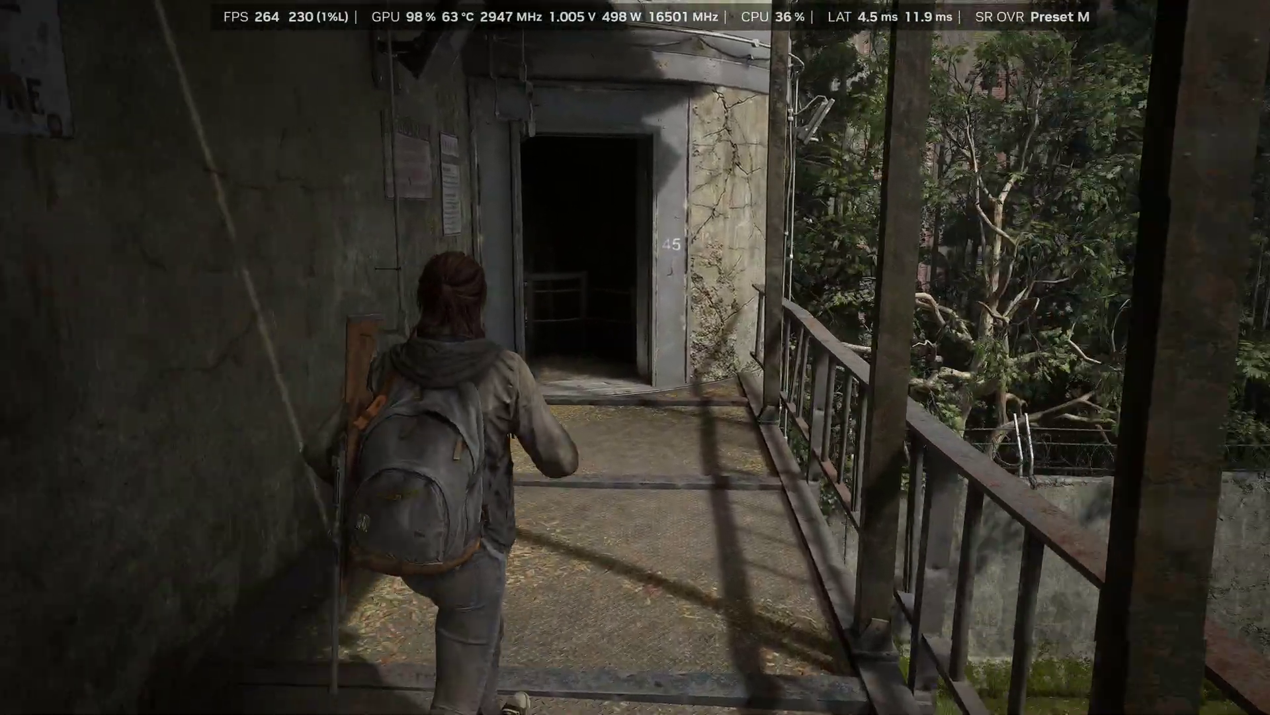
key("w")
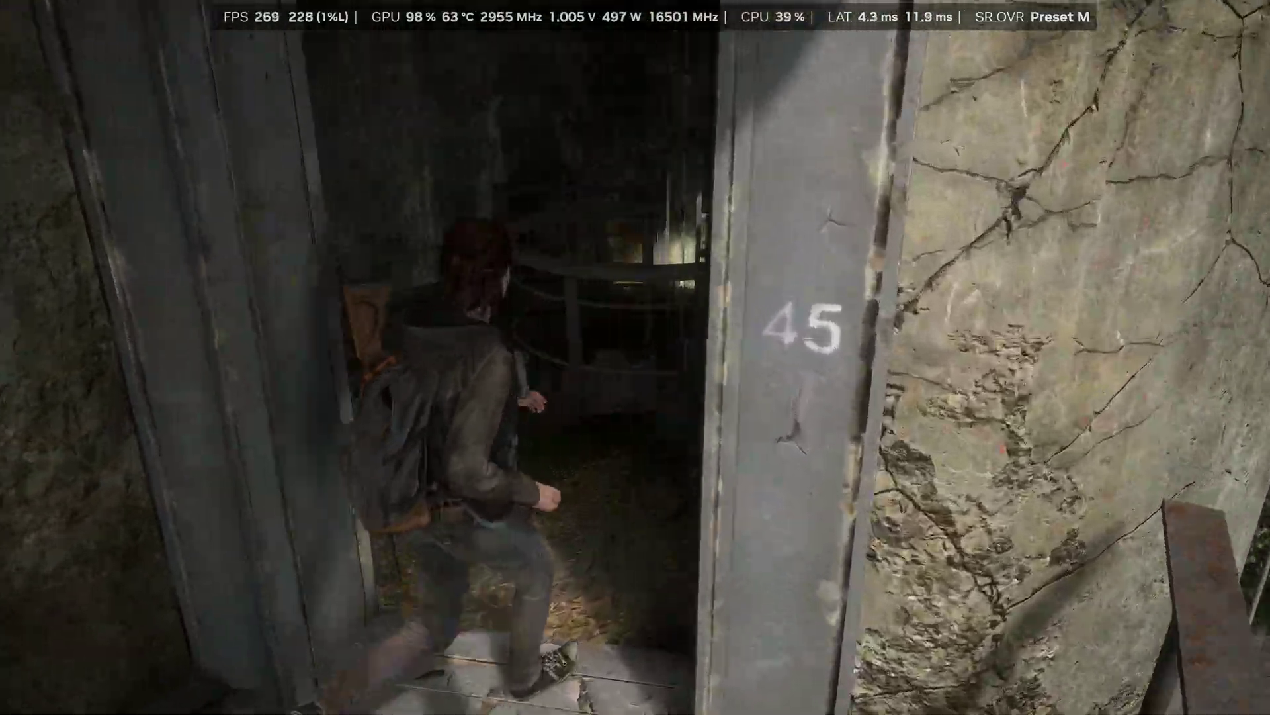
Step: Enter the dark tower and climb down its ladder, examining the overlay against the dark scene
key("w")
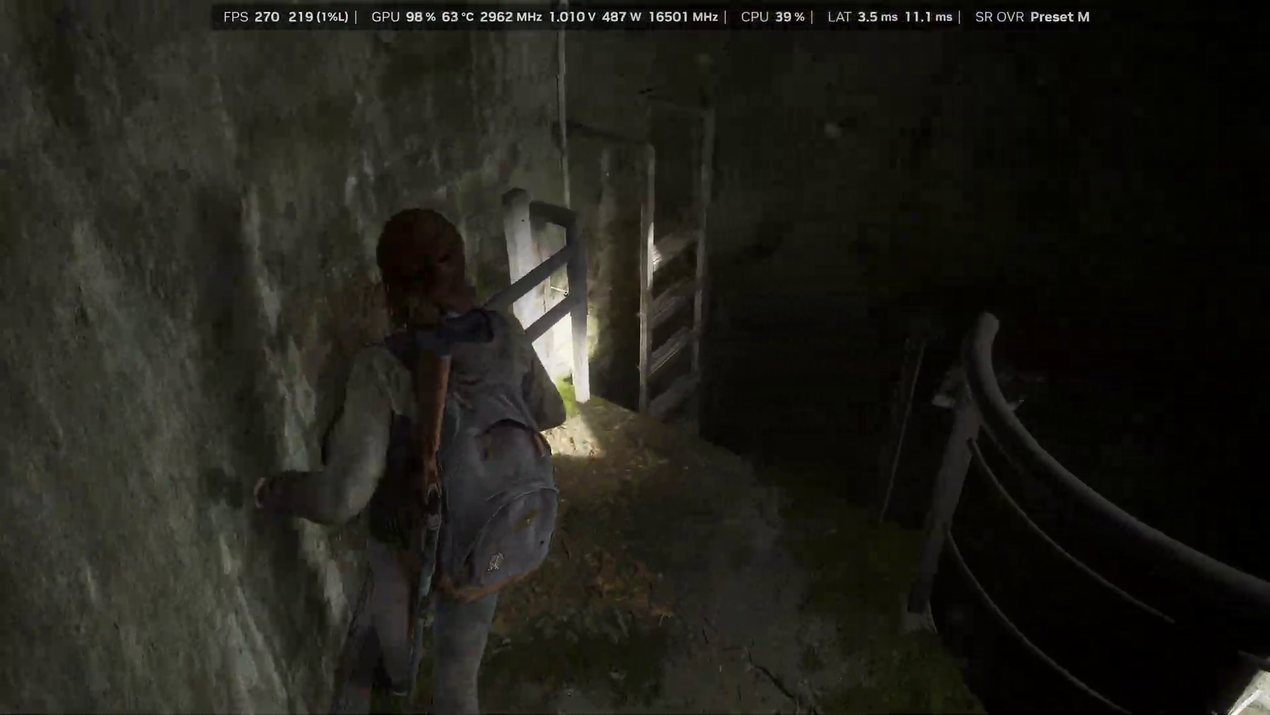
key("s")
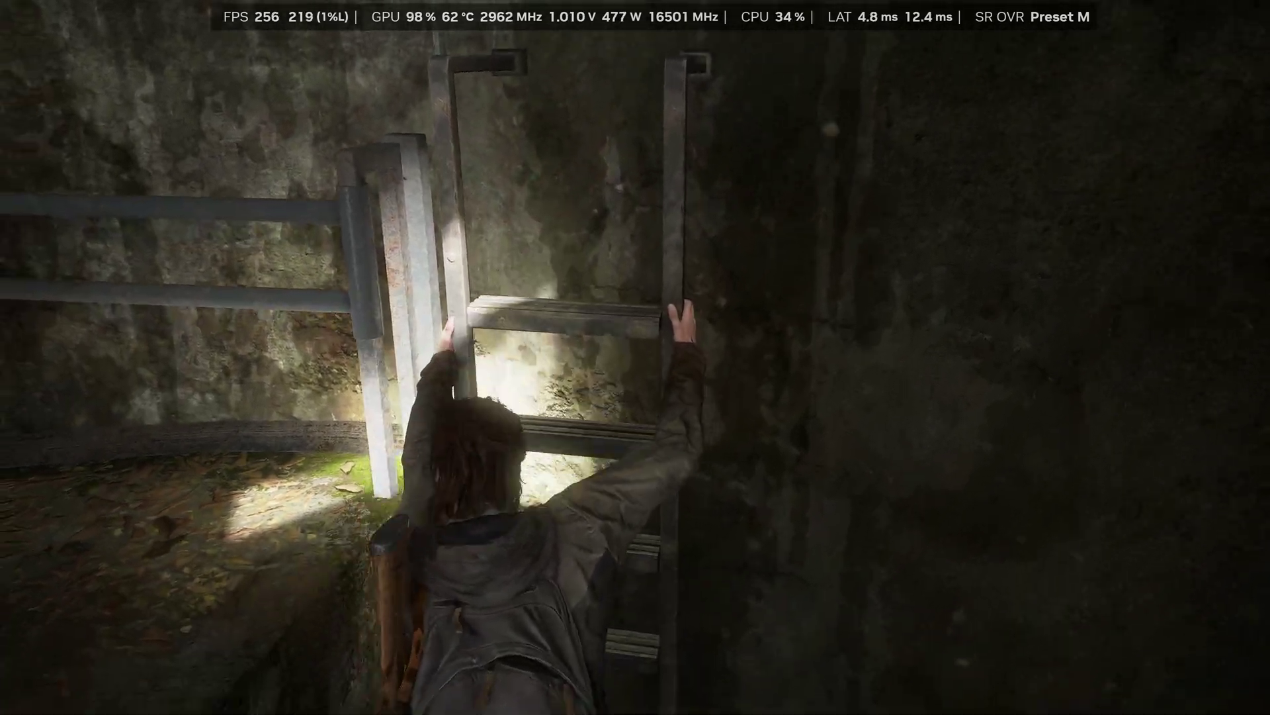
key("s")
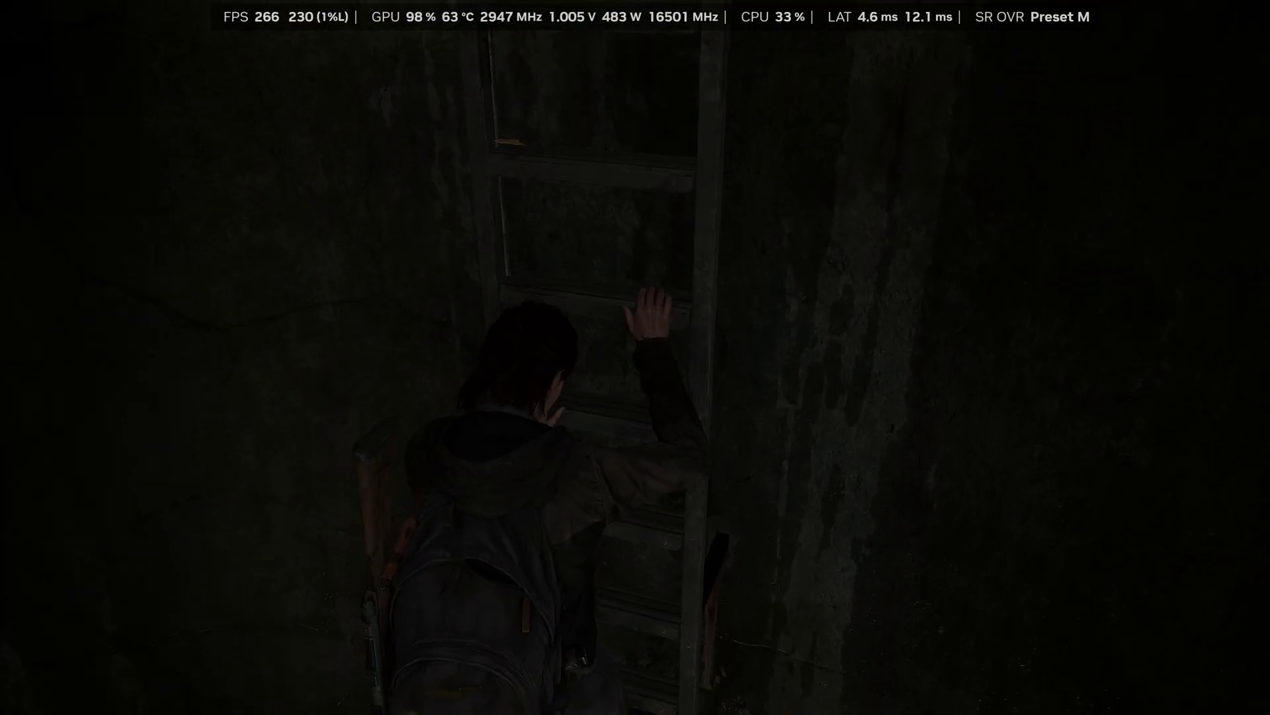
key("s")
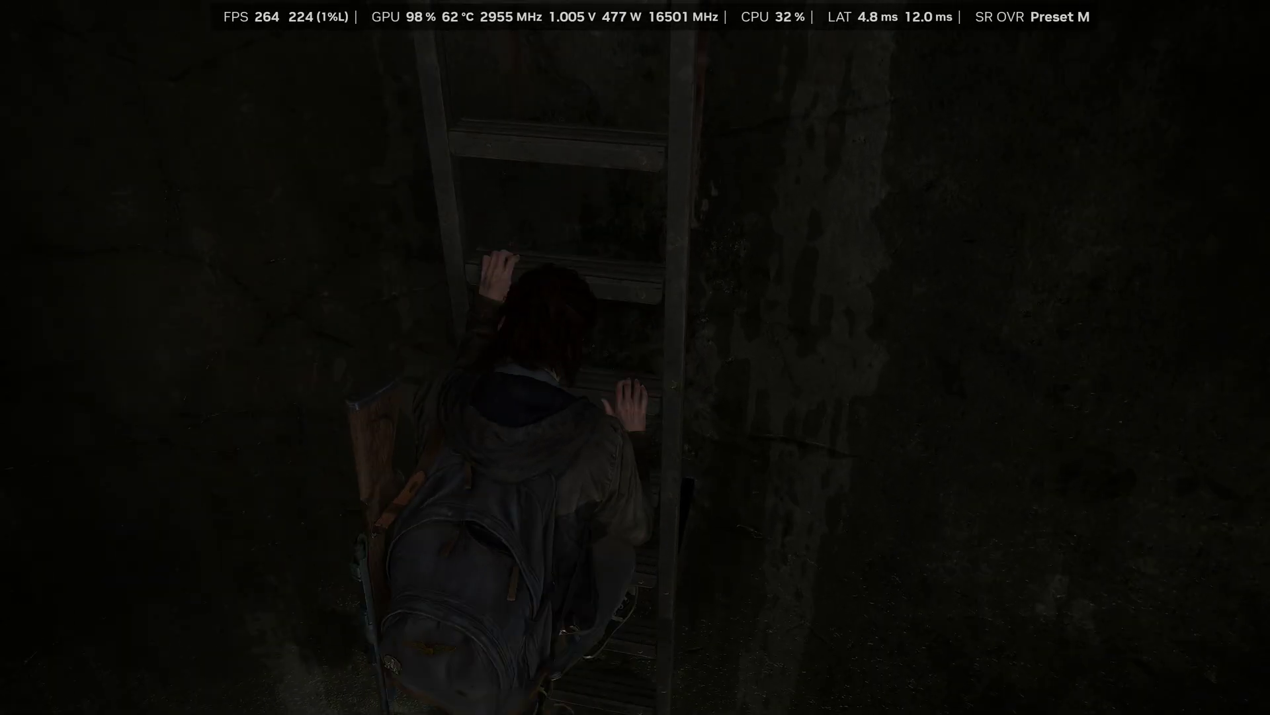
key("s")
key("s")
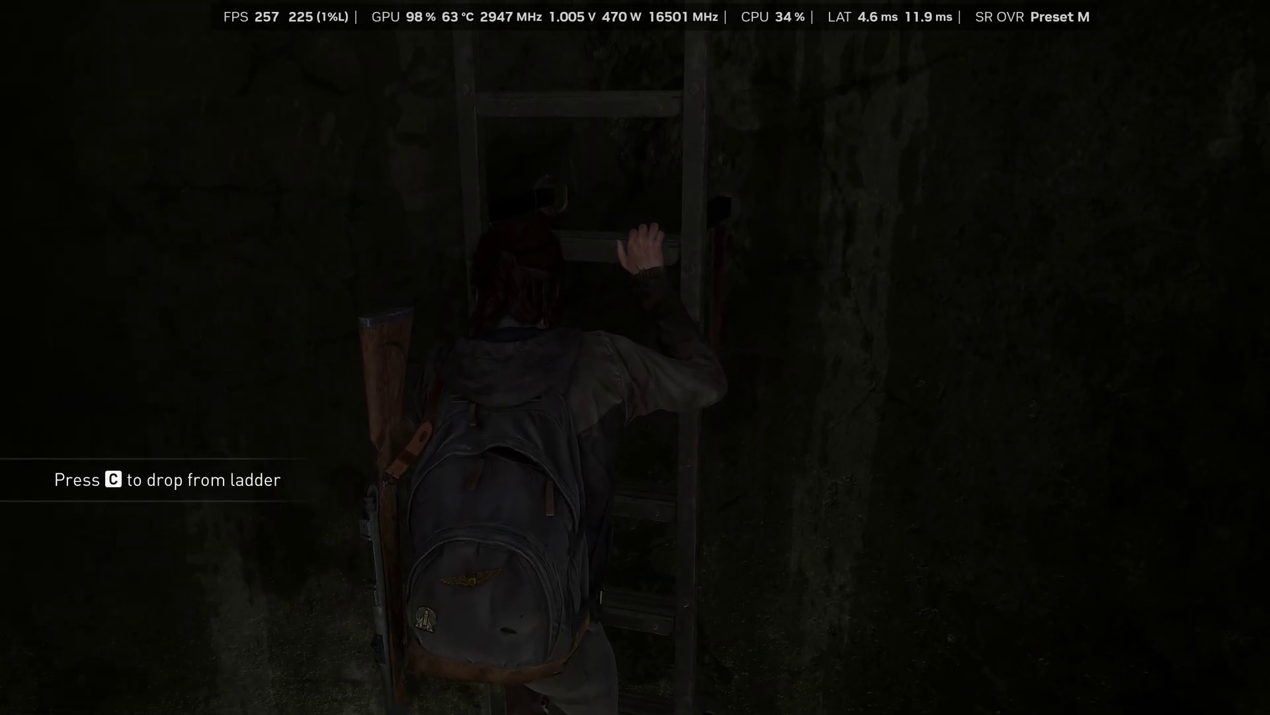
Step: In the NVIDIA overlay's heads up display configuration, set the statistics layout to Stacked and its position to upper left, and close the overlay
key("alt+z")
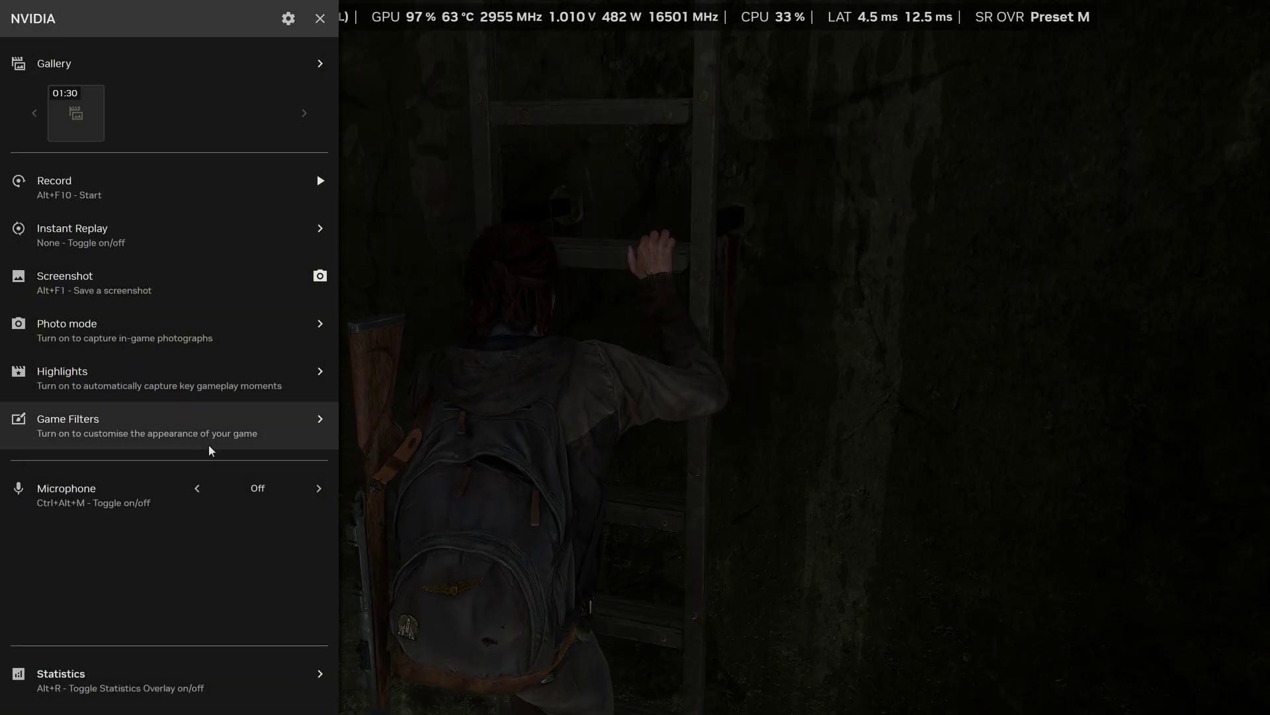
left_click(179, 679)
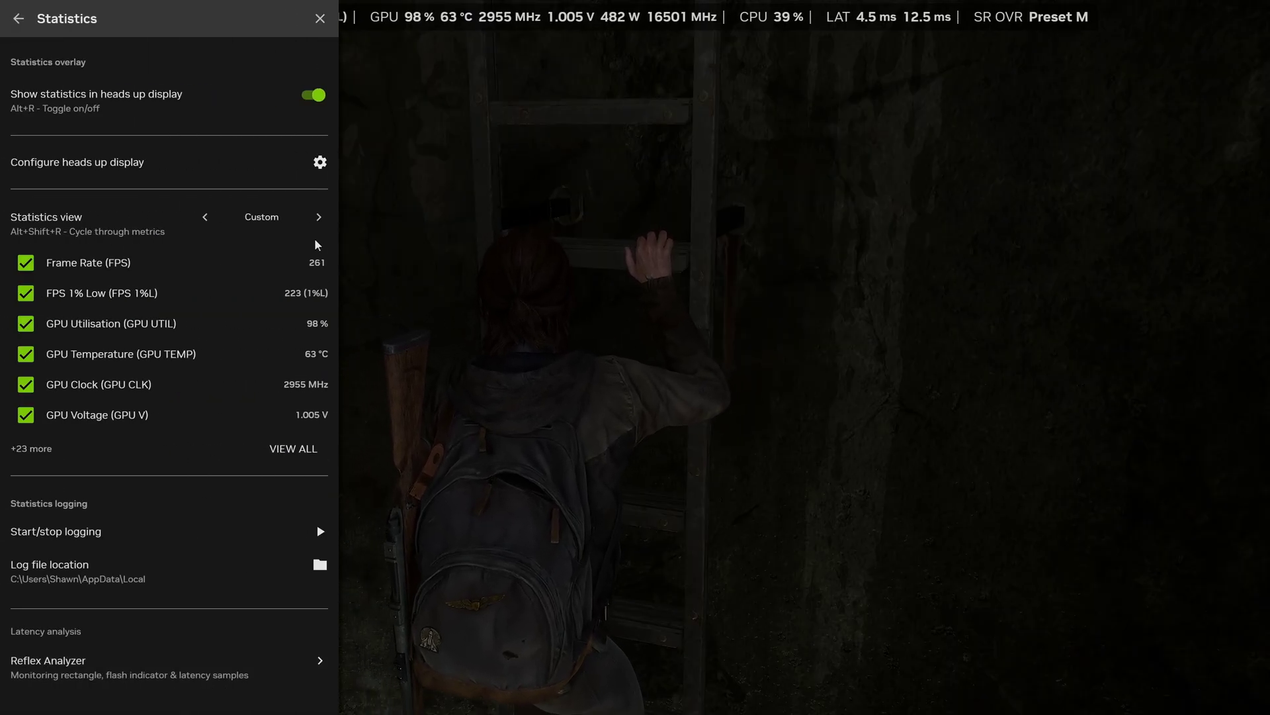
left_click(267, 177)
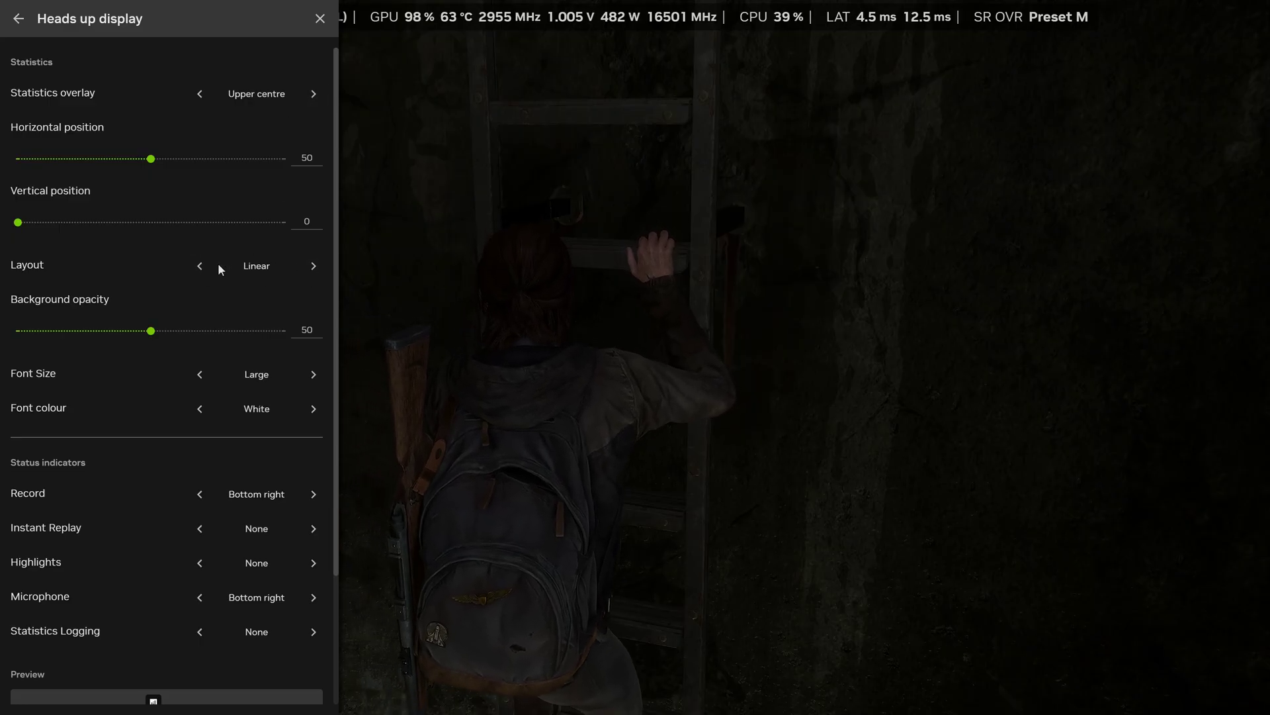
left_click(201, 267)
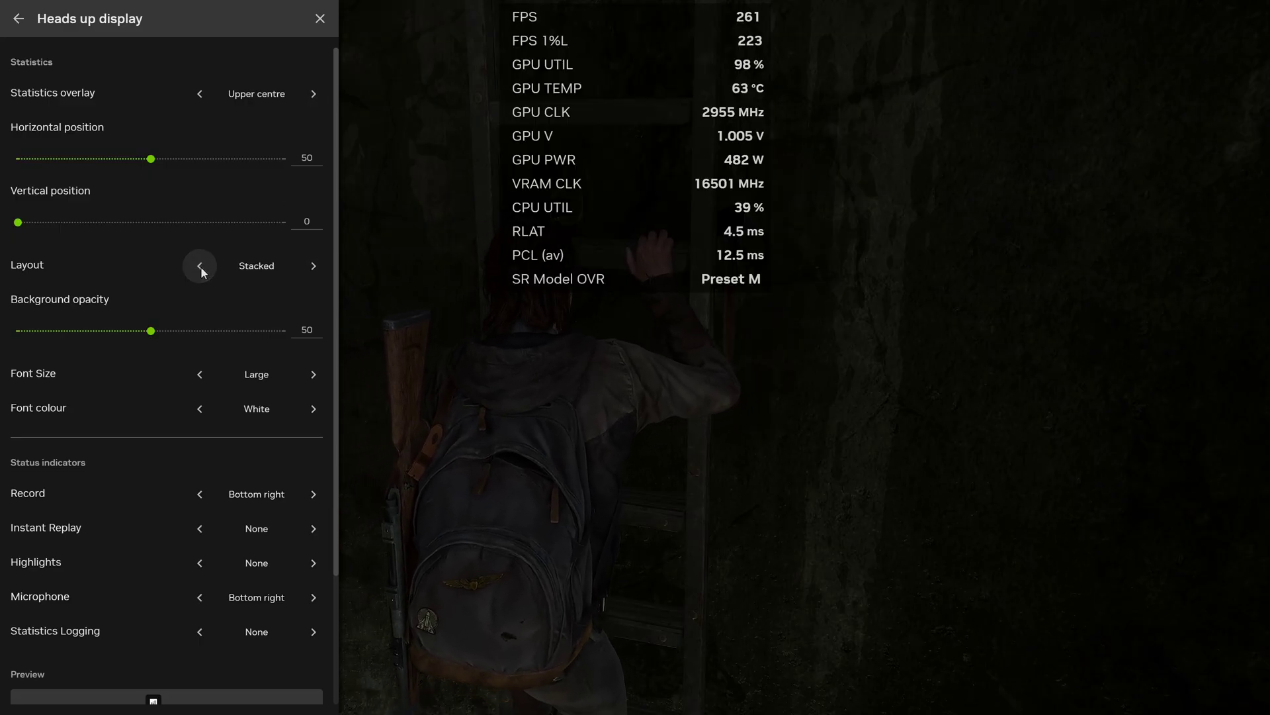
left_click(201, 94)
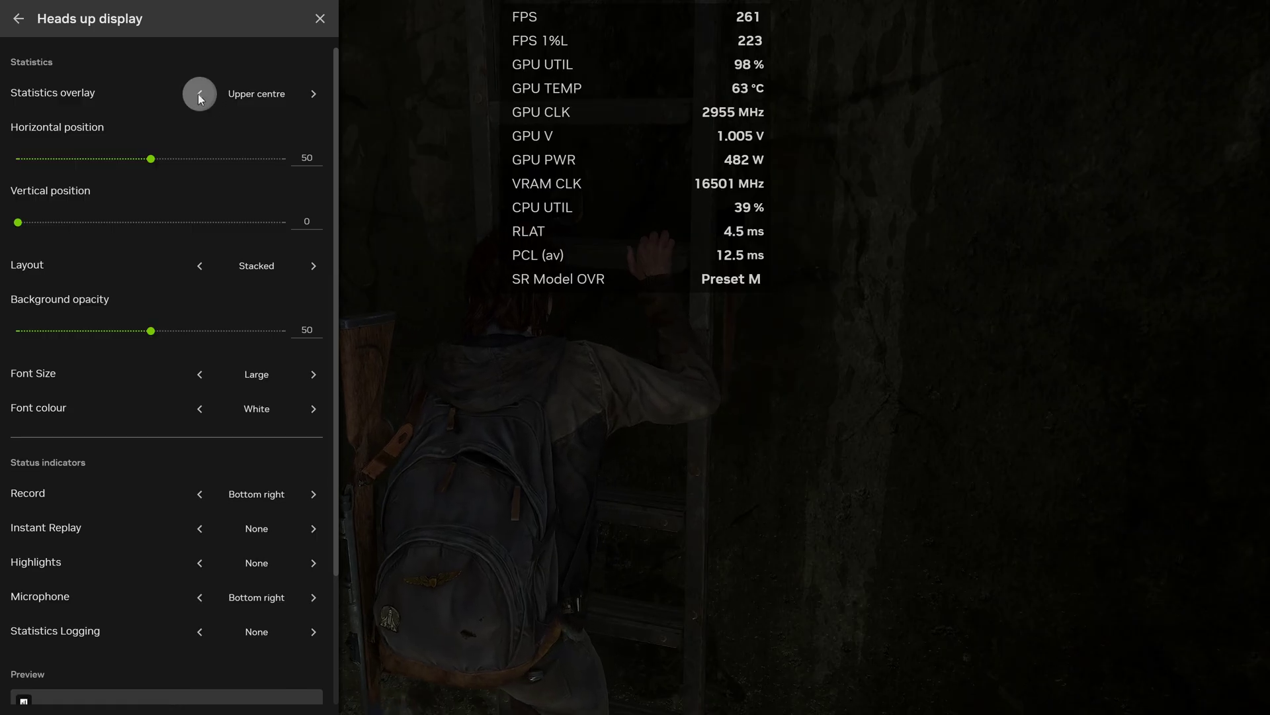
left_click(320, 20)
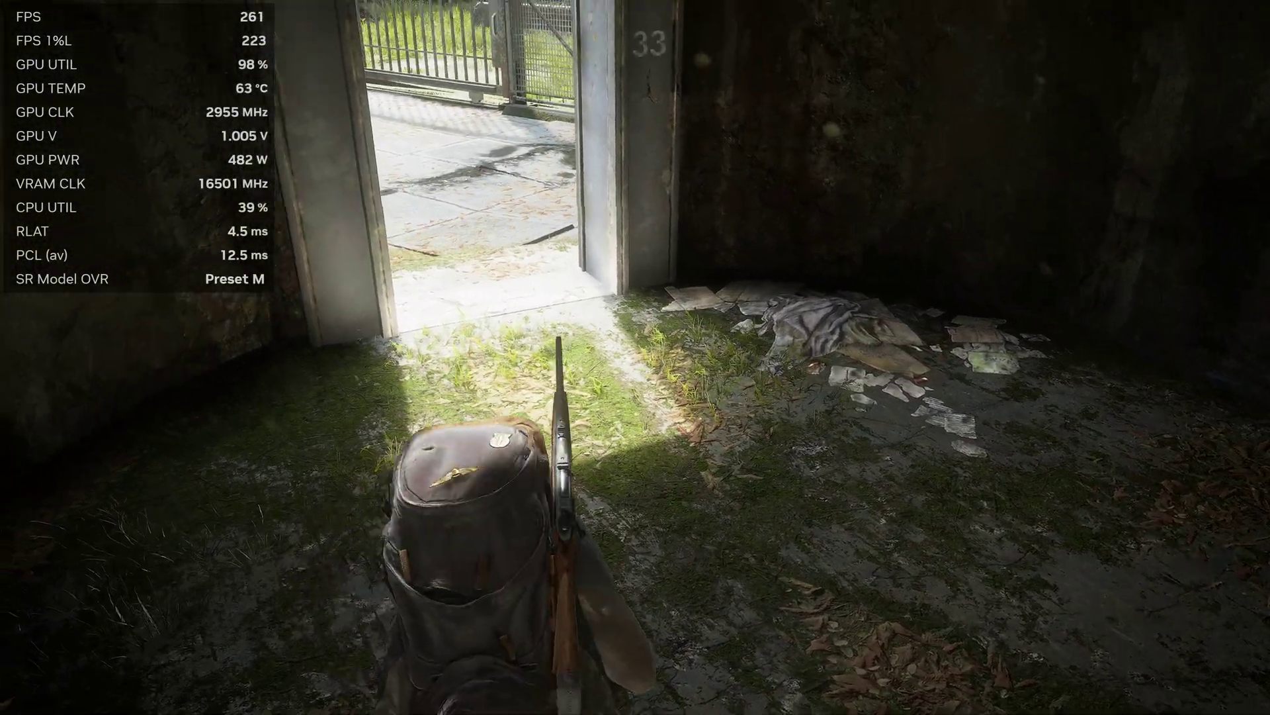
Step: Walk the character out through the doorway marked 33 into the fenced yard, examining the stacked statistics overlay
key("w")
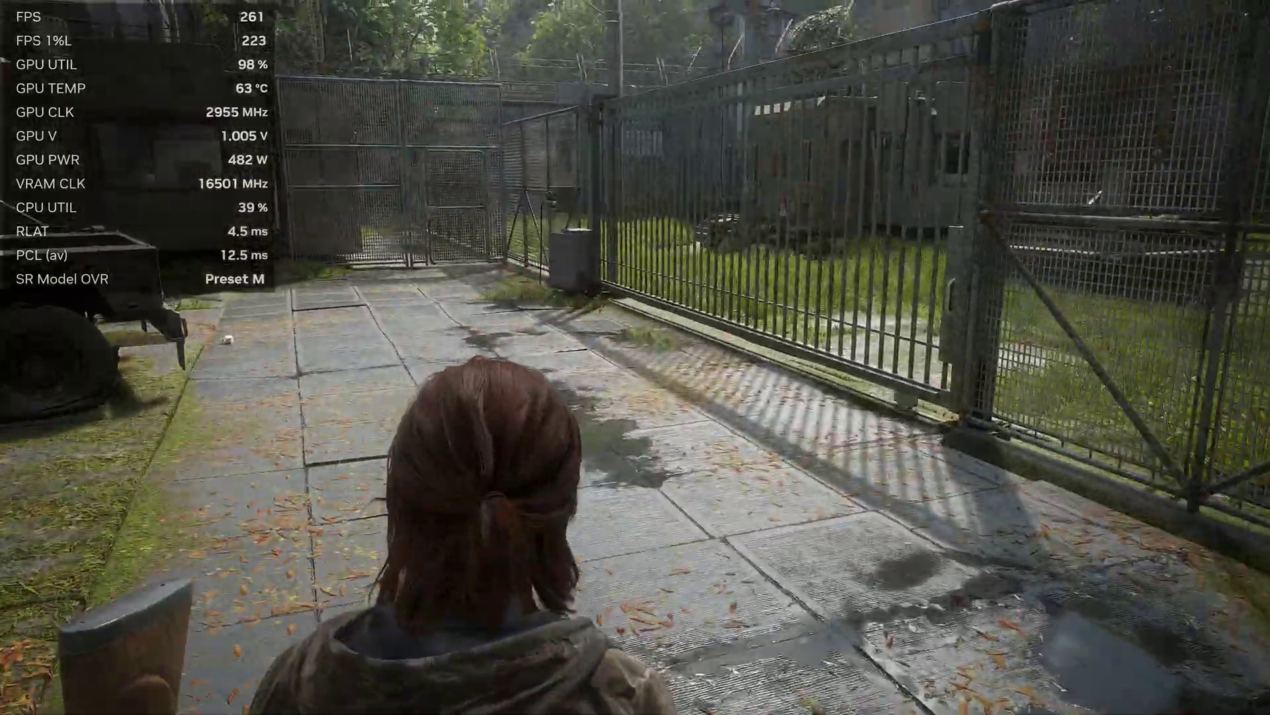